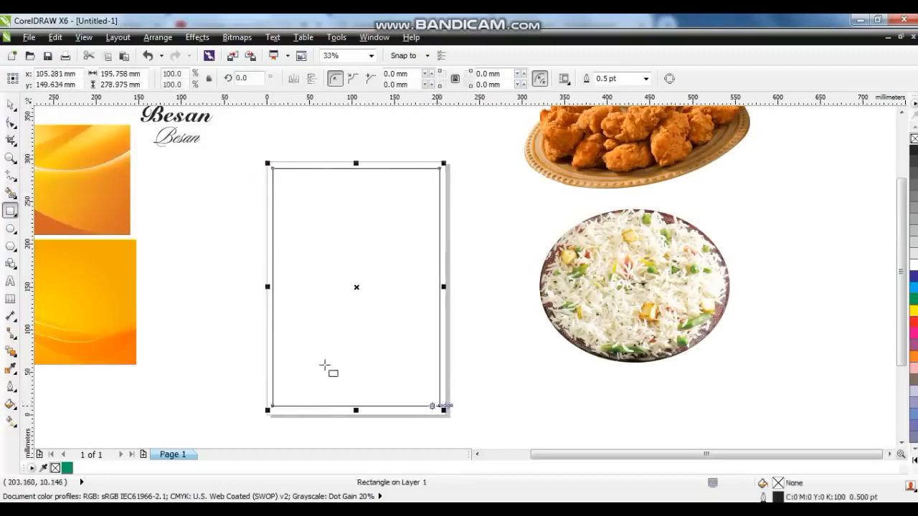
Draw a rectangle about 206 mm wide and 92 mm high across the top of the page.
{"action": "left_click", "coordinate": [10, 158]}
{"action": "left_click_drag", "start_coordinate": [239, 148], "coordinate": [499, 339]}
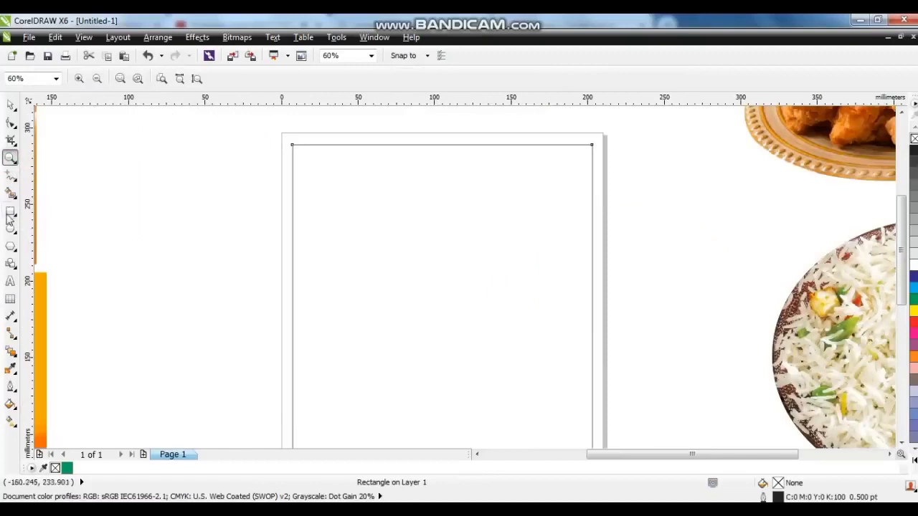
{"action": "left_click", "coordinate": [10, 212]}
{"action": "left_click_drag", "start_coordinate": [281, 133], "coordinate": [596, 273]}
Convert the rectangle to curves, bend its bottom edge into an upward arch, and raise both bottom corner nodes slightly.
{"action": "left_click", "coordinate": [10, 123]}
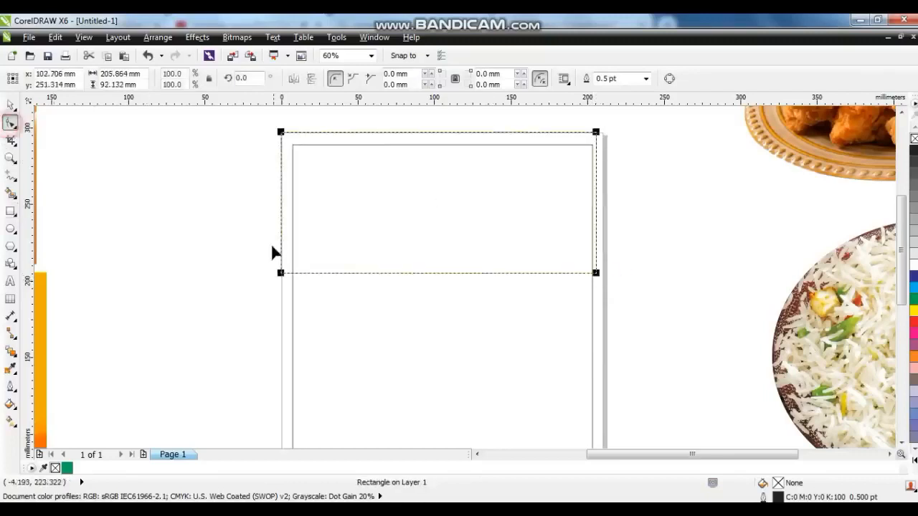
{"action": "key", "text": "ctrl+q"}
{"action": "left_click_drag", "start_coordinate": [222, 228], "coordinate": [674, 334]}
{"action": "left_click", "coordinate": [188, 79]}
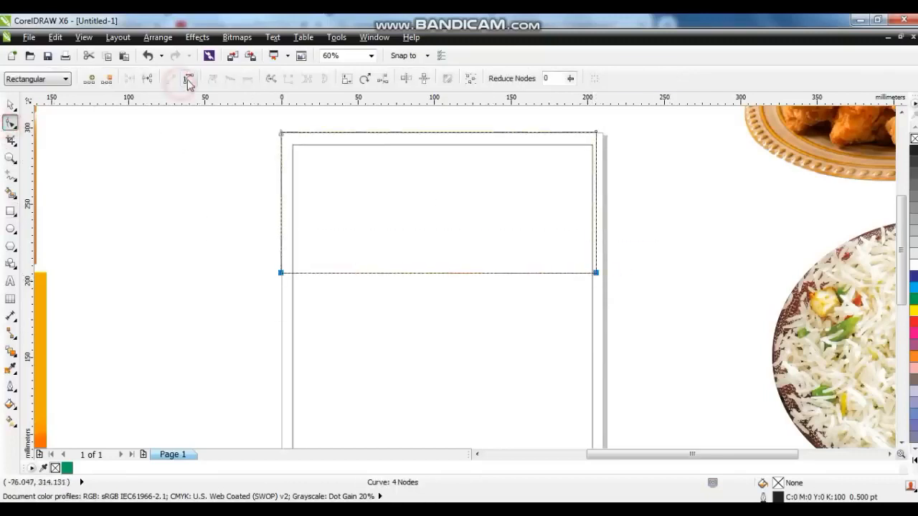
{"action": "left_click_drag", "start_coordinate": [213, 225], "coordinate": [380, 310]}
{"action": "left_click_drag", "start_coordinate": [384, 272], "coordinate": [370, 189]}
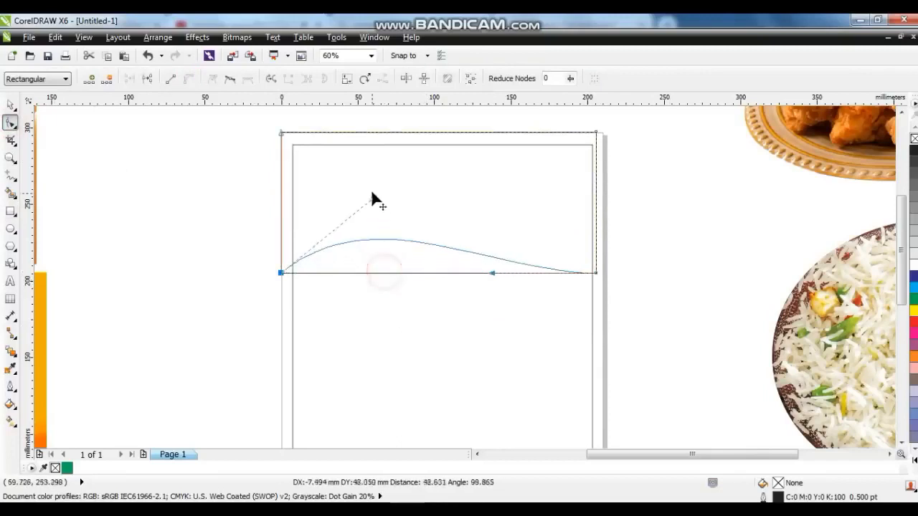
{"action": "left_click_drag", "start_coordinate": [492, 269], "coordinate": [524, 213]}
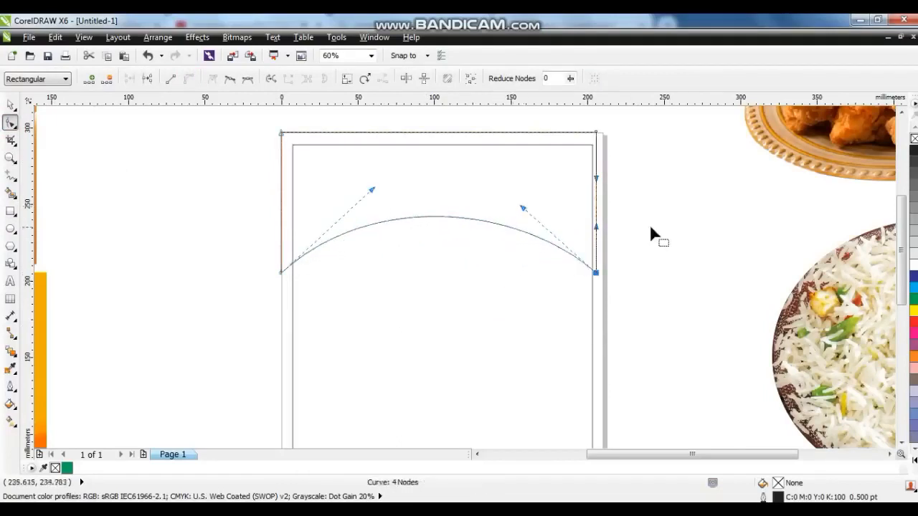
{"action": "left_click", "coordinate": [635, 240]}
{"action": "mouse_move", "coordinate": [283, 273]}
{"action": "left_mouse_down"}
{"action": "mouse_move", "coordinate": [284, 255]}
{"action": "mouse_move", "coordinate": [281, 264]}
{"action": "left_mouse_up"}
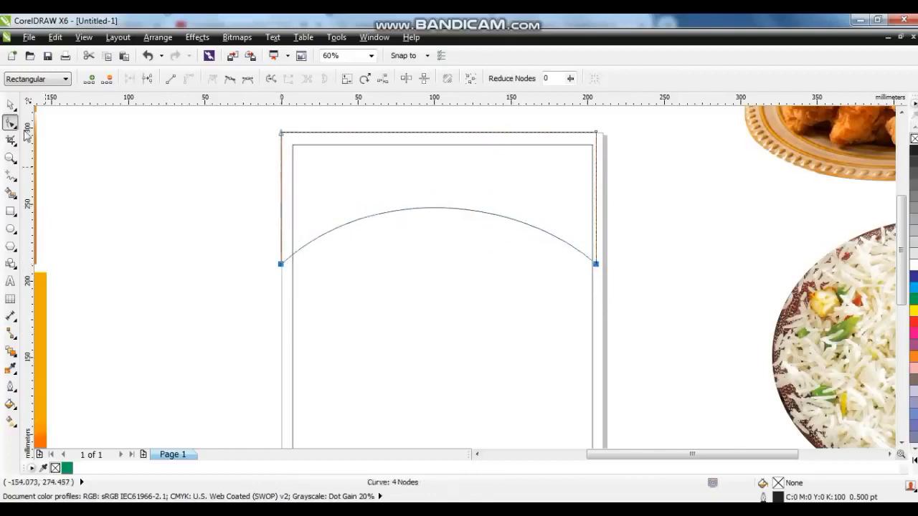
Place a duplicate of the arched shape about 2.3 mm below the original.
{"action": "left_click", "coordinate": [7, 106]}
{"action": "key", "text": "shift+F2"}
{"action": "left_click_drag", "start_coordinate": [463, 280], "coordinate": [465, 286]}
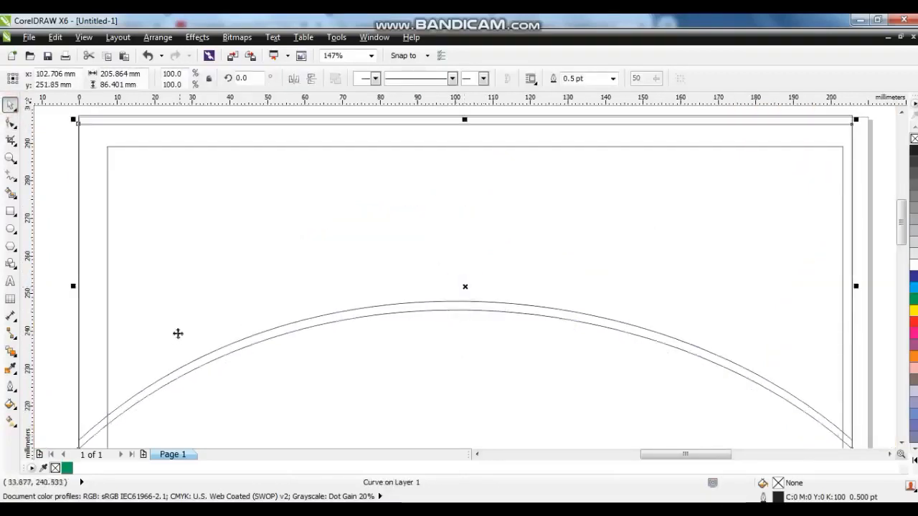
Fill the lower duplicate with a custom linear fountain fill using the Cylinder - Gold 01 preset.
{"action": "left_click", "coordinate": [12, 406]}
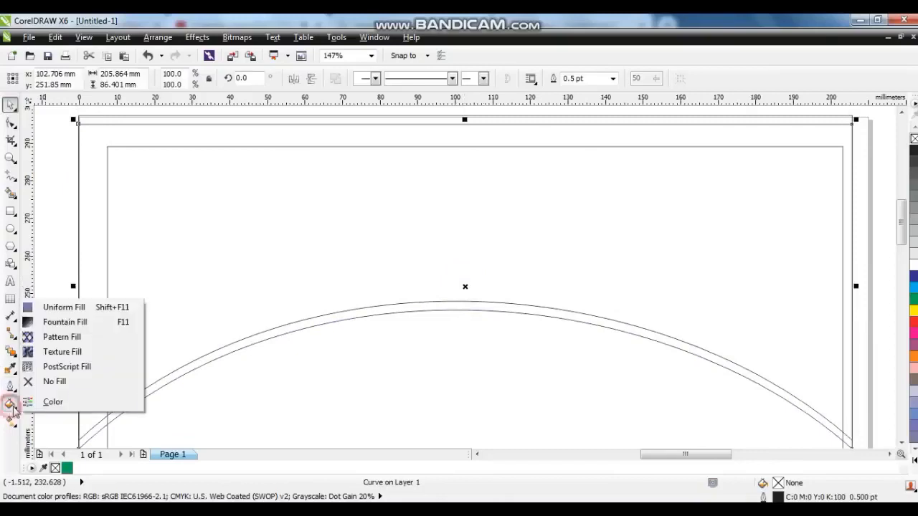
{"action": "left_click", "coordinate": [61, 322]}
{"action": "left_click", "coordinate": [400, 251]}
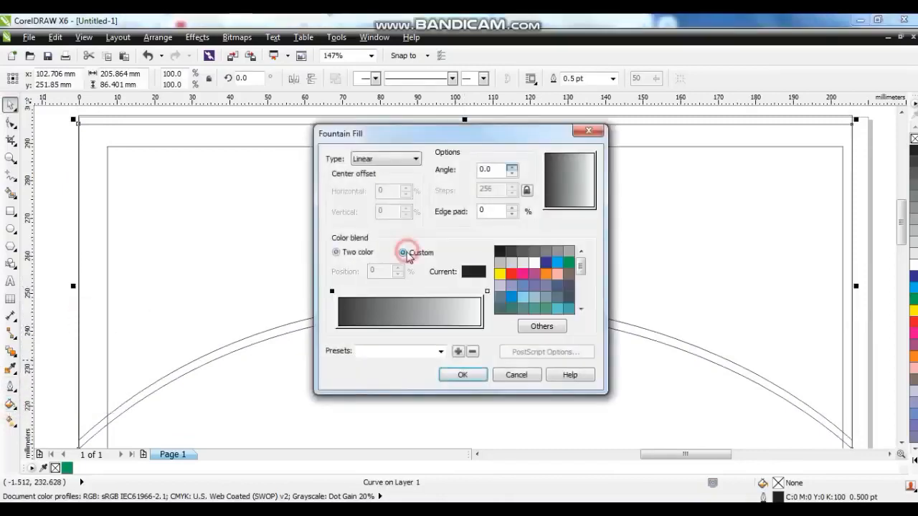
{"action": "left_click", "coordinate": [440, 351]}
{"action": "left_click", "coordinate": [442, 326]}
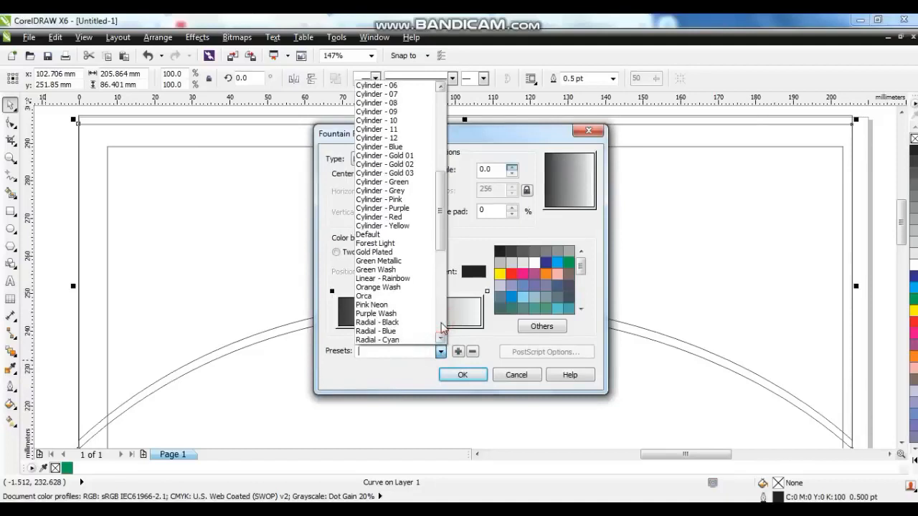
{"action": "left_click", "coordinate": [420, 156]}
{"action": "left_click", "coordinate": [461, 374]}
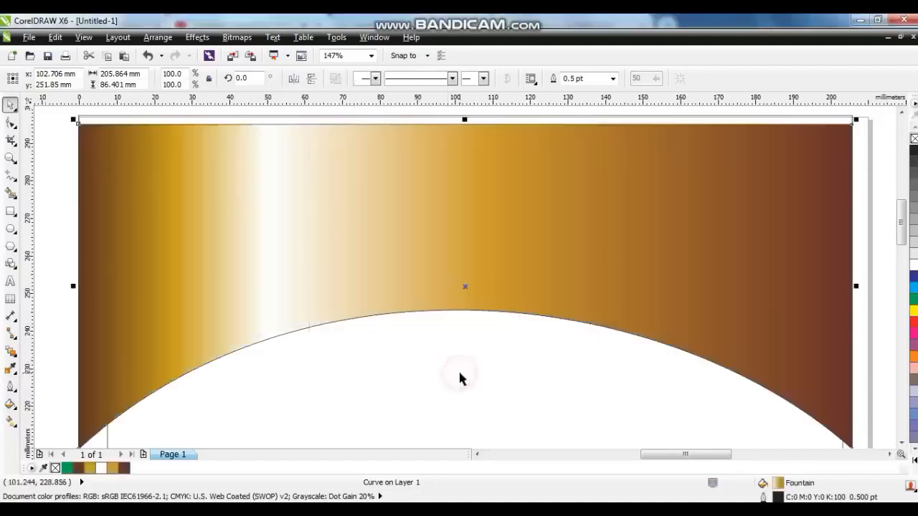
Fill the original arched shape with orange and remove the outlines from both arched shapes.
{"action": "left_click", "coordinate": [418, 306]}
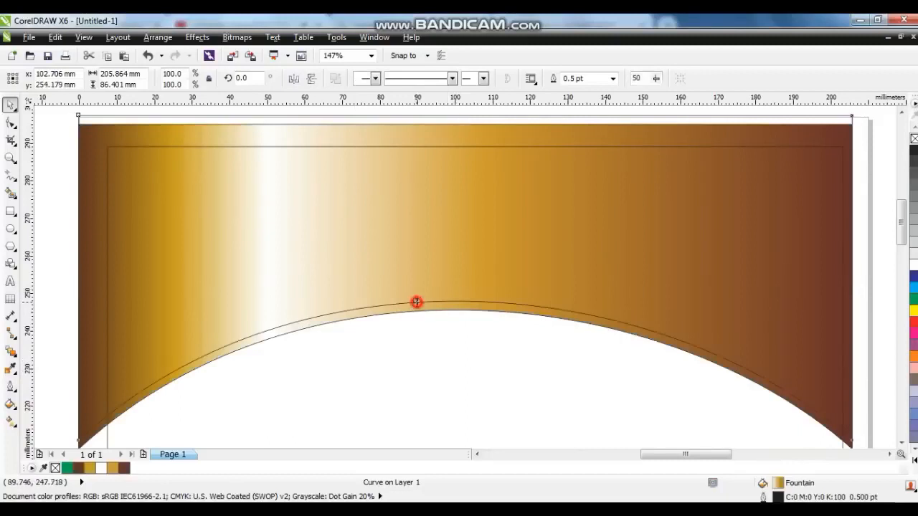
{"action": "left_click", "coordinate": [913, 359]}
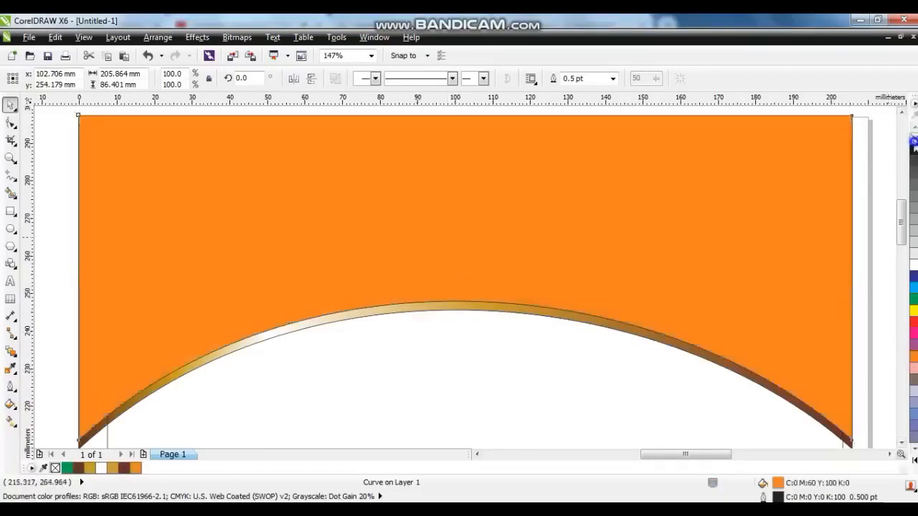
{"action": "left_click", "coordinate": [595, 327]}
{"action": "right_click", "coordinate": [910, 136]}
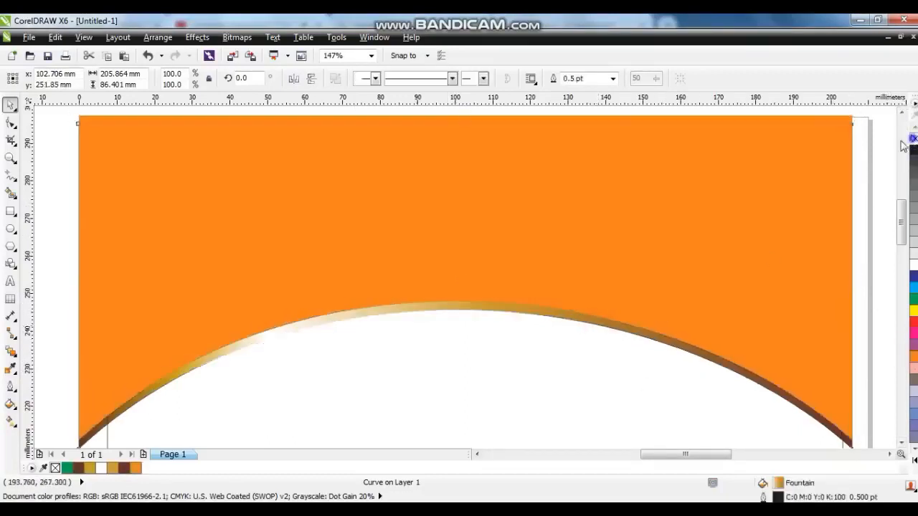
Change the orange shape's uniform fill to brown, CMYK 36, 78, 100, 45.
{"action": "left_click", "coordinate": [798, 174]}
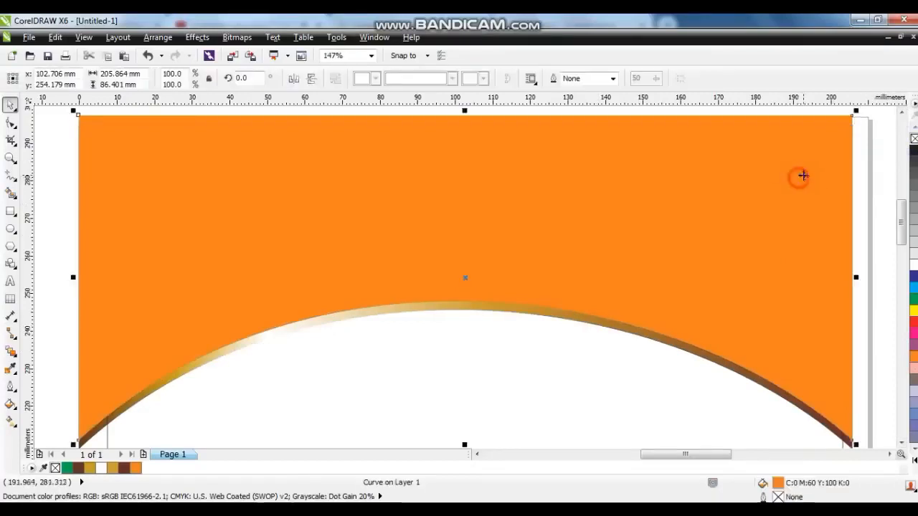
{"action": "left_click", "coordinate": [13, 404]}
{"action": "left_click", "coordinate": [48, 310]}
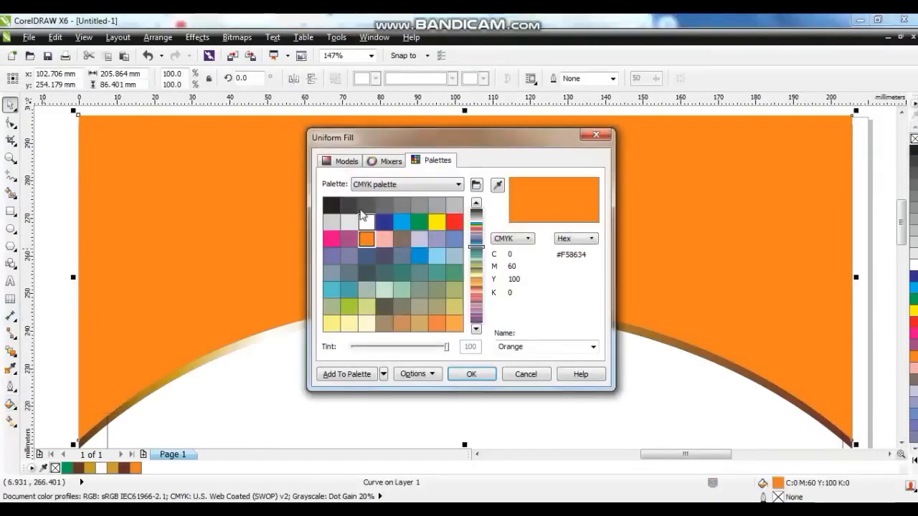
{"action": "left_click", "coordinate": [337, 161]}
{"action": "left_click_drag", "start_coordinate": [458, 244], "coordinate": [459, 278]}
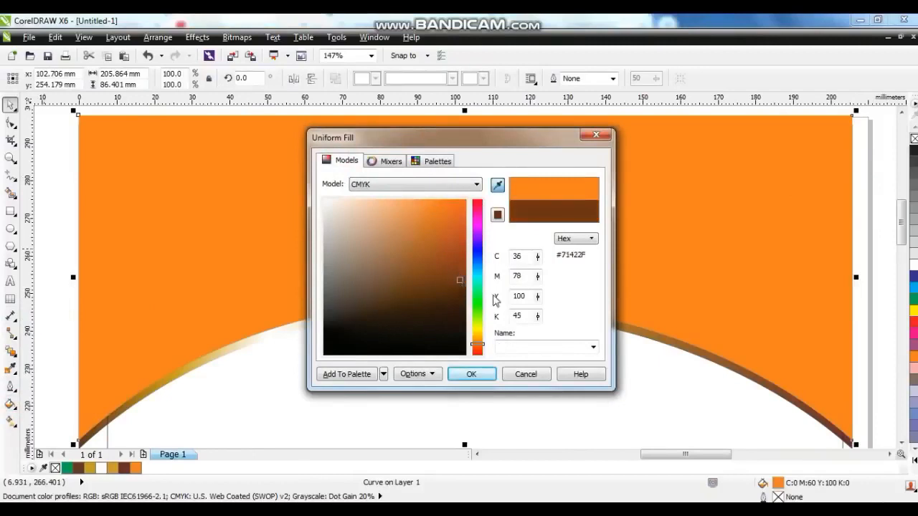
{"action": "left_click", "coordinate": [471, 374]}
Apply a vertical linear gradient to the brown shape, running from brown below the arch to orange near the top.
{"action": "key", "text": "g"}
{"action": "left_click_drag", "start_coordinate": [416, 361], "coordinate": [420, 205]}
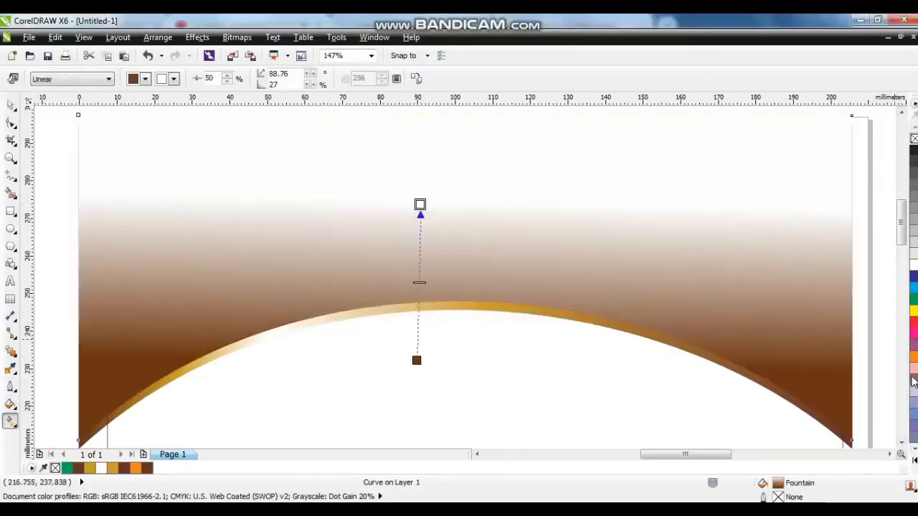
{"action": "left_click_drag", "start_coordinate": [843, 332], "coordinate": [423, 159]}
{"action": "left_click_drag", "start_coordinate": [416, 359], "coordinate": [425, 393]}
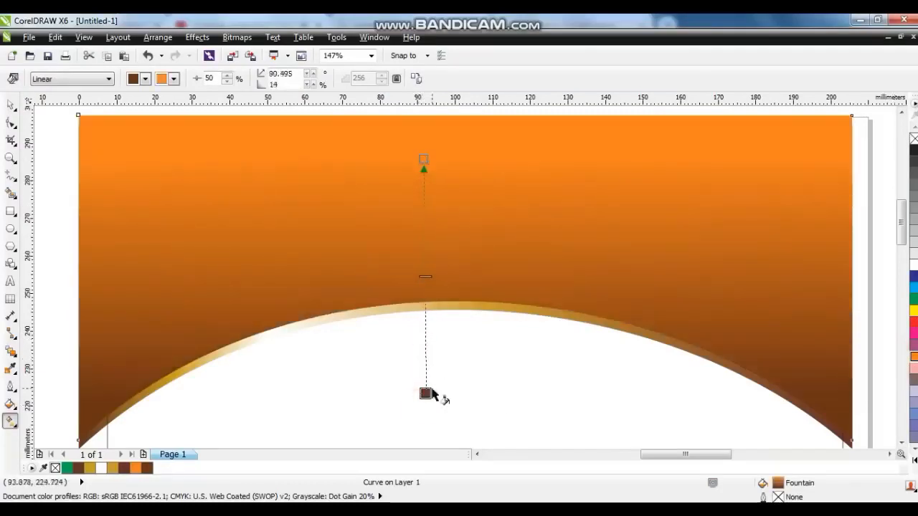
Stretch a copy of the orange gradient shape downward to about 123 mm high and place it behind the gold strip.
{"action": "left_click", "coordinate": [10, 106]}
{"action": "scroll", "coordinate": [214, 227], "scroll_direction": "down", "scroll_amount": 2}
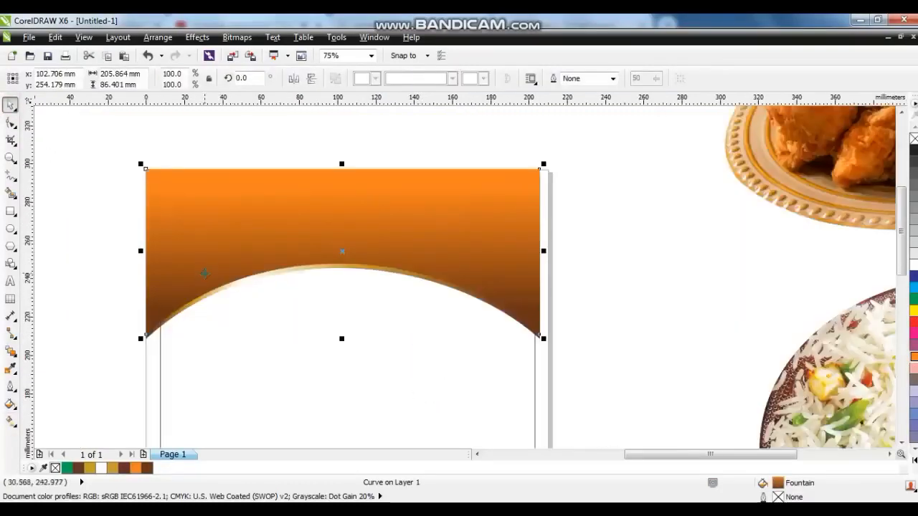
{"action": "left_click", "coordinate": [363, 319]}
{"action": "left_click", "coordinate": [342, 271]}
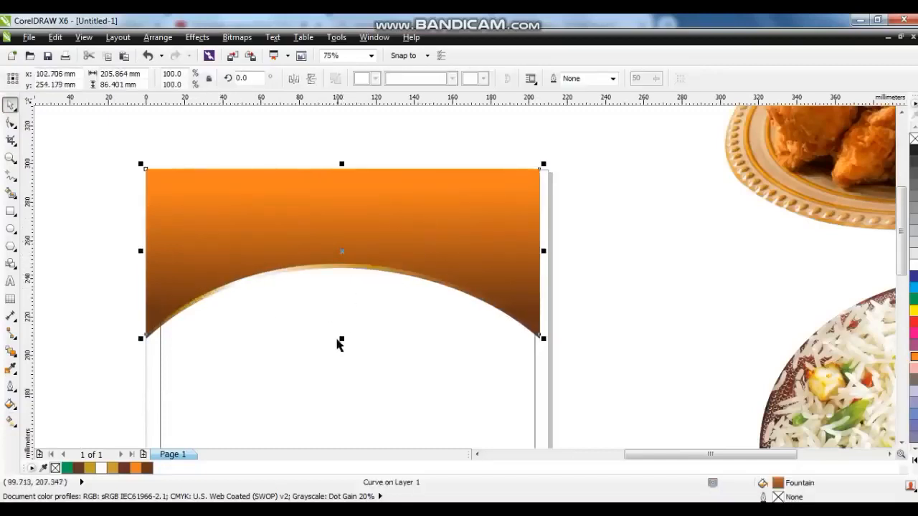
{"action": "left_click_drag", "start_coordinate": [342, 341], "coordinate": [357, 408]}
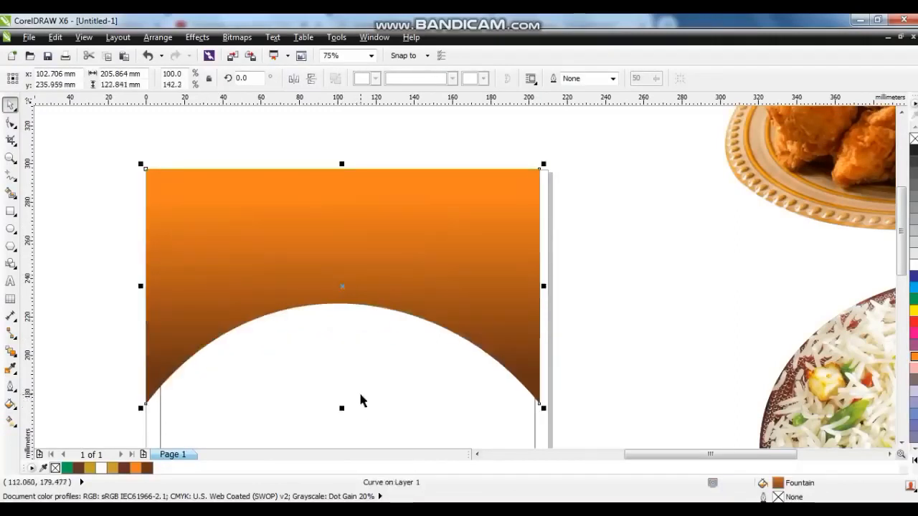
Give the stretched copy a dark red uniform fill, CMYK 37, 95, 94, 58.
{"action": "left_click", "coordinate": [10, 406]}
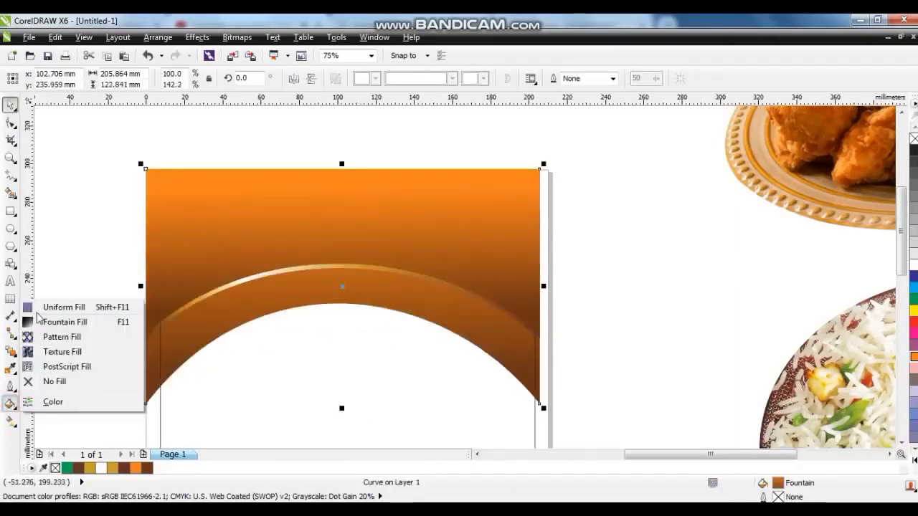
{"action": "left_click", "coordinate": [39, 307]}
{"action": "left_click", "coordinate": [344, 162]}
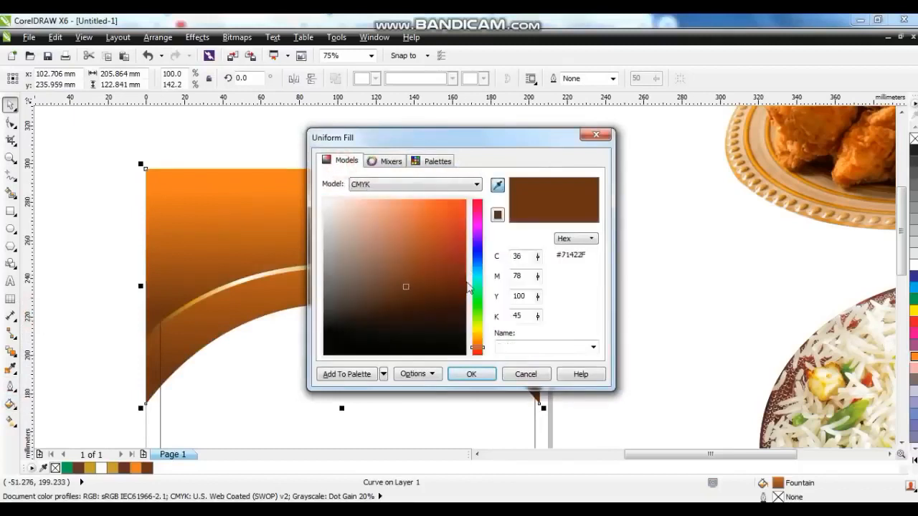
{"action": "left_click", "coordinate": [478, 353]}
{"action": "left_click", "coordinate": [449, 297]}
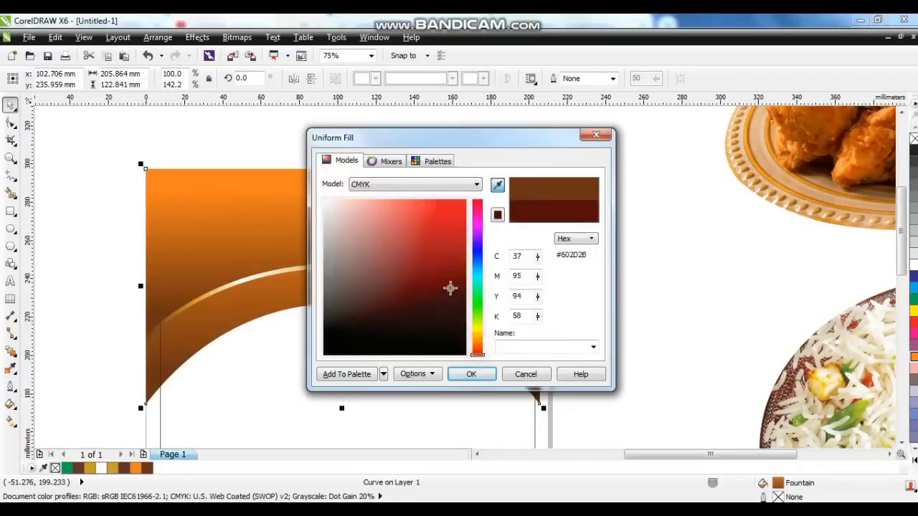
{"action": "left_click", "coordinate": [471, 375]}
Apply a vertical linear gradient to the dark red shape, from dark red below the arch up to bright red, and deselect it.
{"action": "key", "text": "g"}
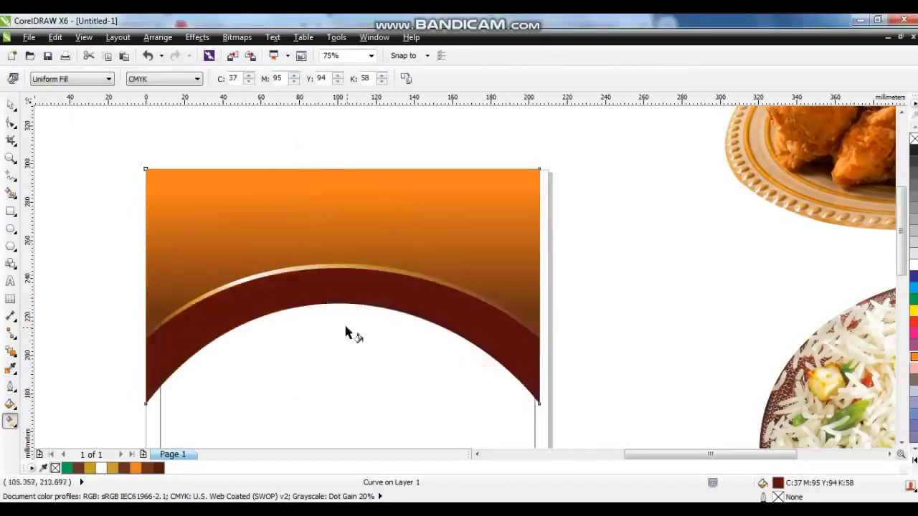
{"action": "left_click_drag", "start_coordinate": [345, 250], "coordinate": [346, 243]}
{"action": "left_click_drag", "start_coordinate": [342, 316], "coordinate": [347, 349]}
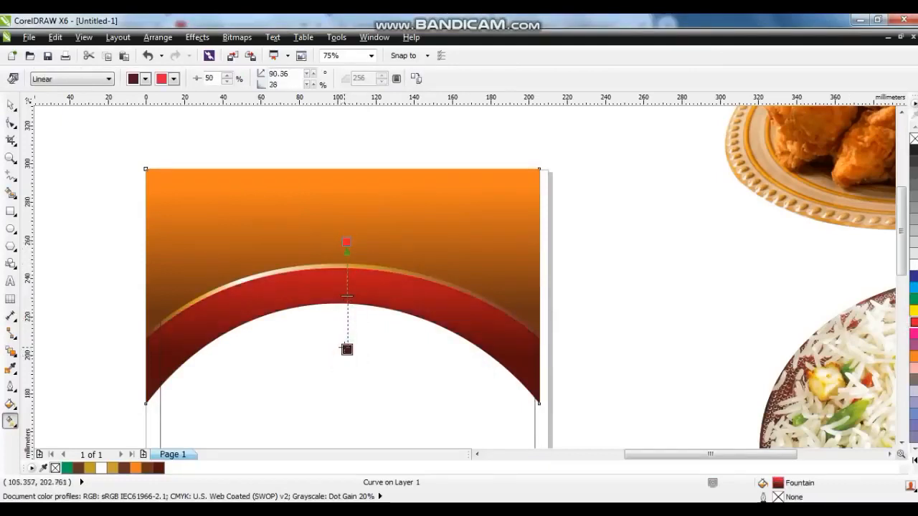
{"action": "left_click", "coordinate": [10, 107]}
{"action": "left_click", "coordinate": [76, 137]}
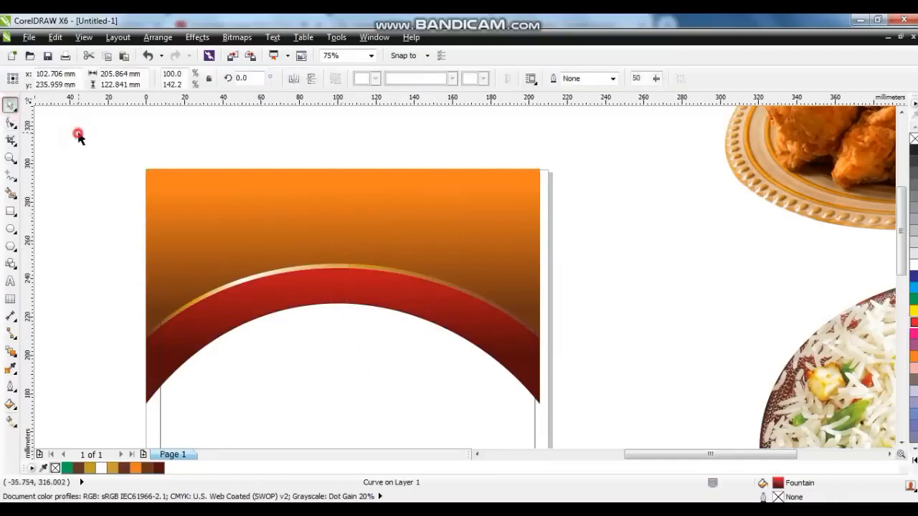
Duplicate the red arched shape about 1.8 mm lower and send the copy to the back of the layer.
{"action": "left_click", "coordinate": [414, 314]}
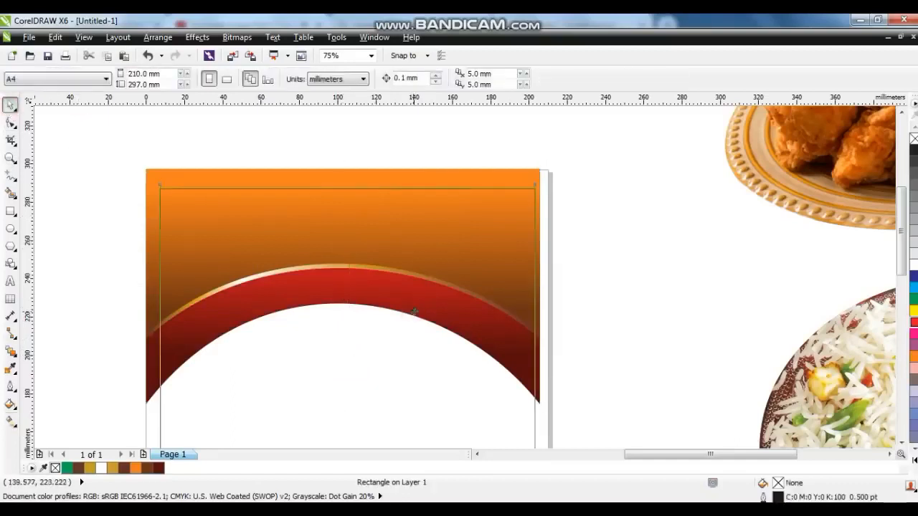
{"action": "left_click", "coordinate": [540, 370]}
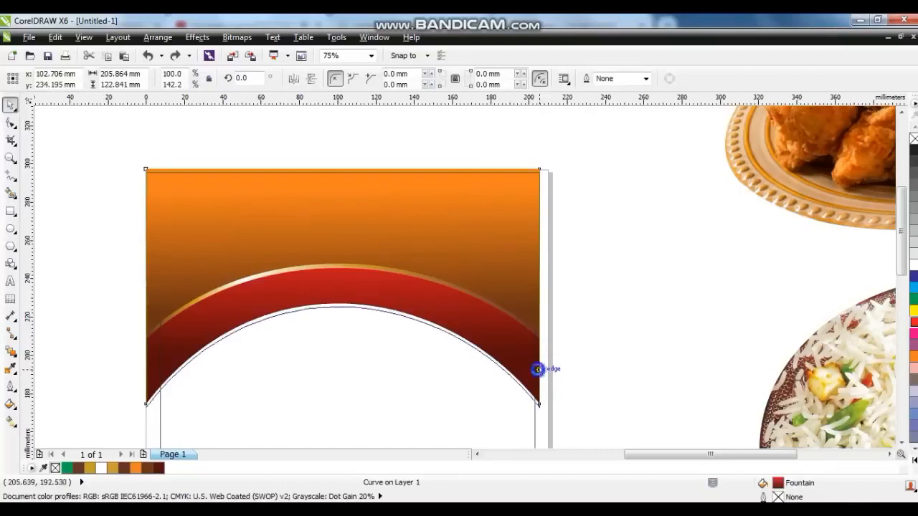
{"action": "left_click_drag", "start_coordinate": [538, 369], "coordinate": [537, 370]}
{"action": "right_click", "coordinate": [538, 369]}
{"action": "key", "text": "shift+Page_Down"}
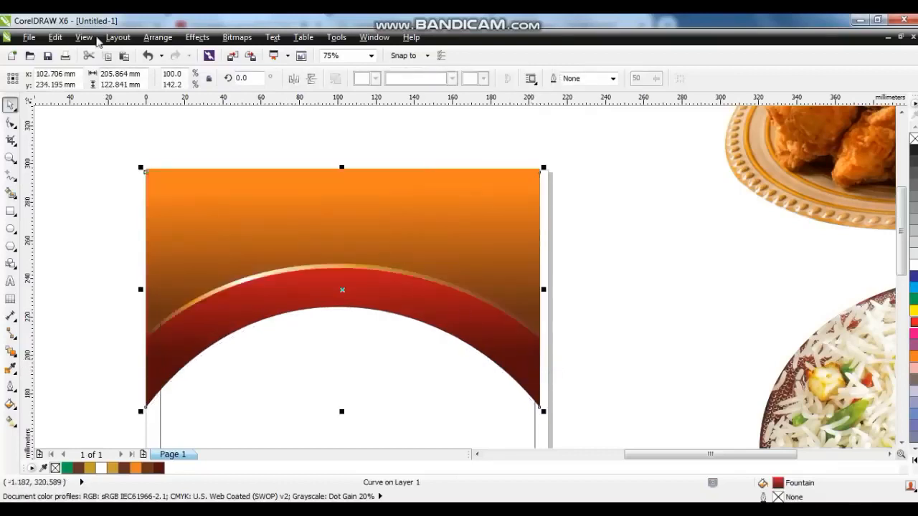
Copy only the fill property from the orange-brown gradient shape onto the backmost arched copy.
{"action": "left_click", "coordinate": [56, 38]}
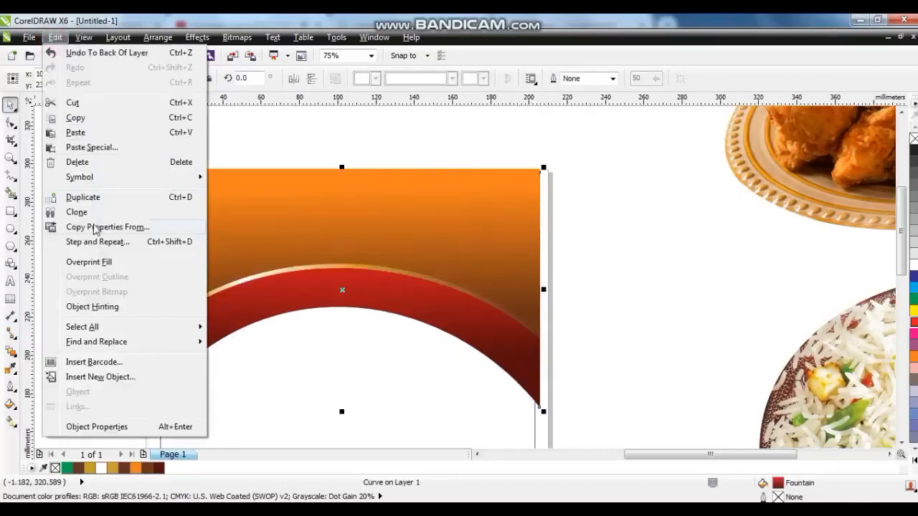
{"action": "left_click", "coordinate": [100, 227]}
{"action": "left_click", "coordinate": [354, 254]}
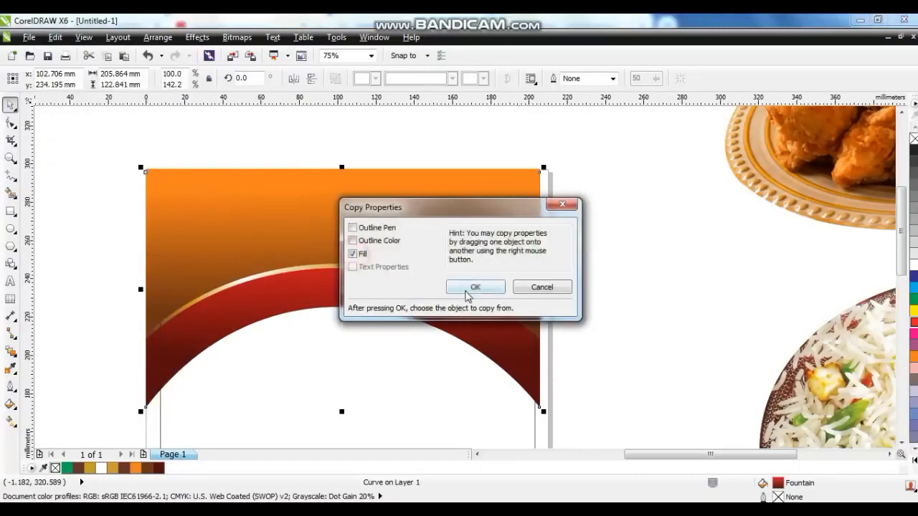
{"action": "left_click", "coordinate": [475, 287]}
{"action": "left_click", "coordinate": [326, 265]}
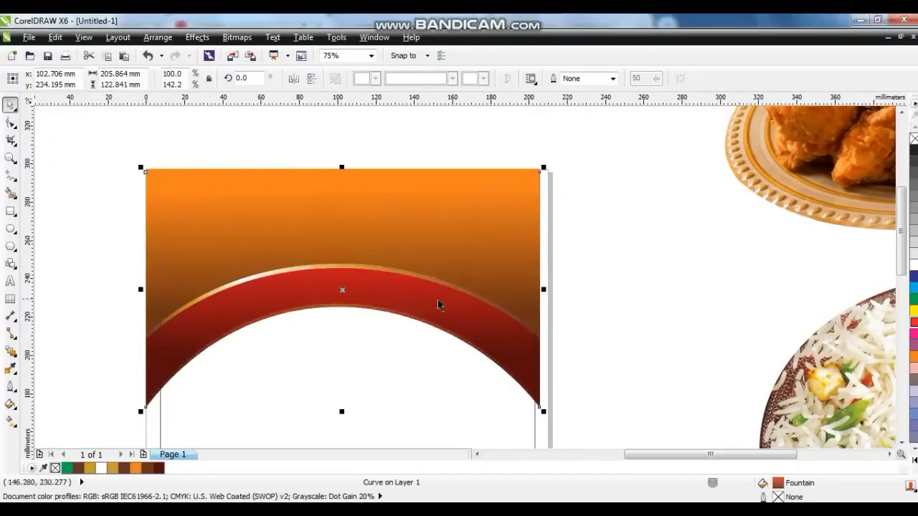
Redirect the backmost shape's gradient to run horizontally across the arch from right to left.
{"action": "key", "text": "g"}
{"action": "left_click_drag", "start_coordinate": [452, 322], "coordinate": [251, 320]}
{"action": "left_click", "coordinate": [11, 104]}
Copy only the fill from the orange-brown shape onto the backmost arch again, and run its linear gradient horizontally from right to left.
{"action": "left_click", "coordinate": [56, 36]}
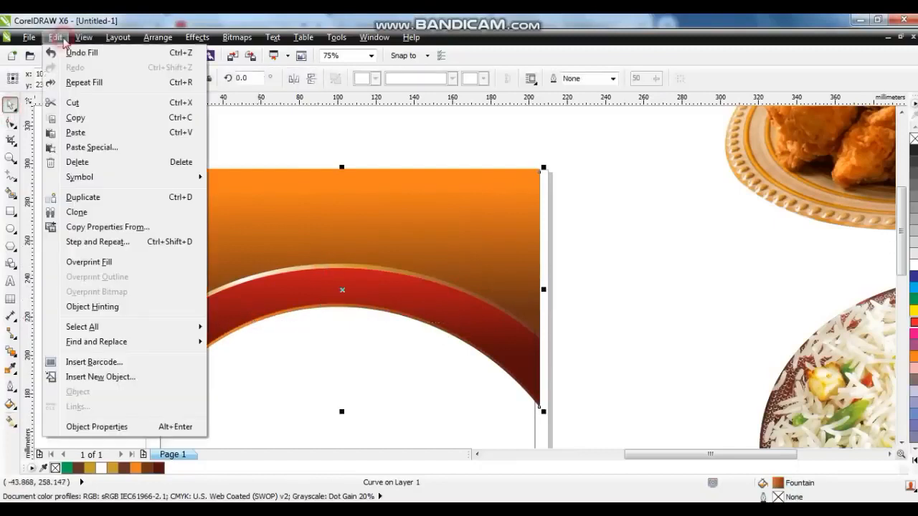
{"action": "left_click", "coordinate": [78, 228]}
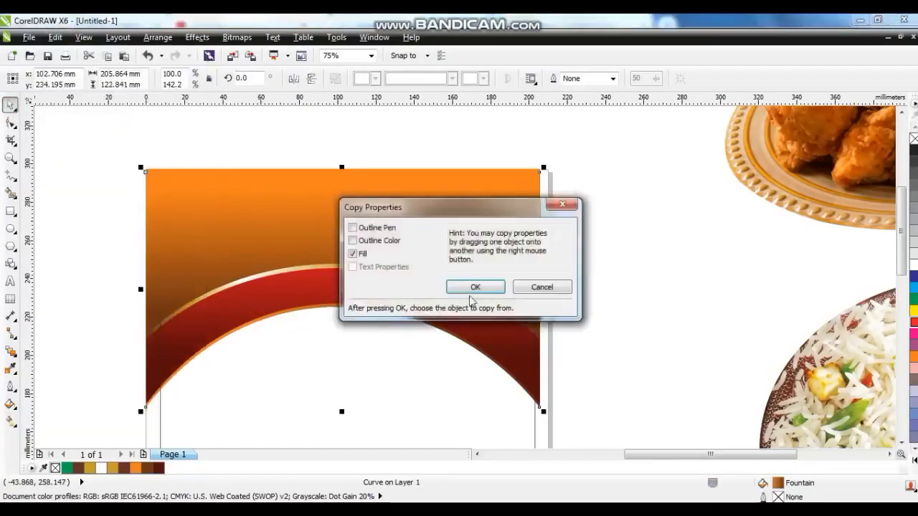
{"action": "left_click", "coordinate": [473, 288]}
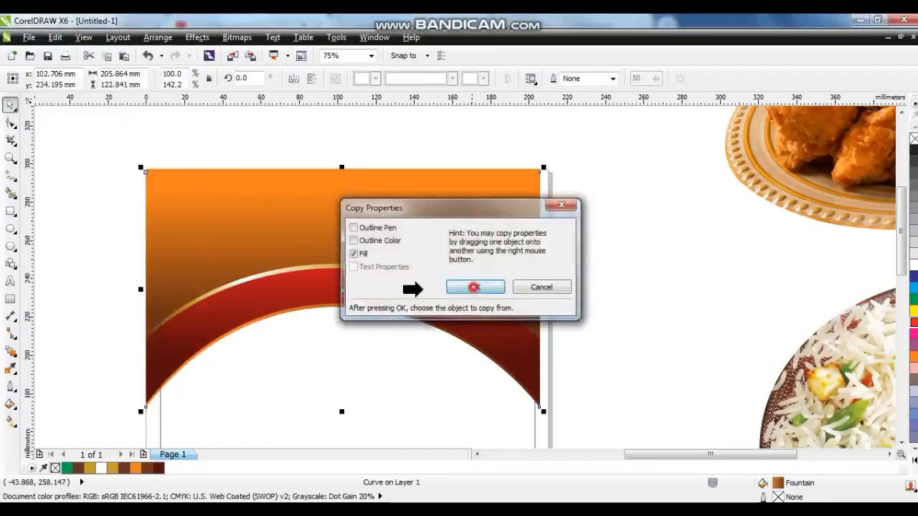
{"action": "left_click", "coordinate": [165, 321]}
{"action": "key", "text": "g"}
{"action": "left_click_drag", "start_coordinate": [461, 362], "coordinate": [214, 361]}
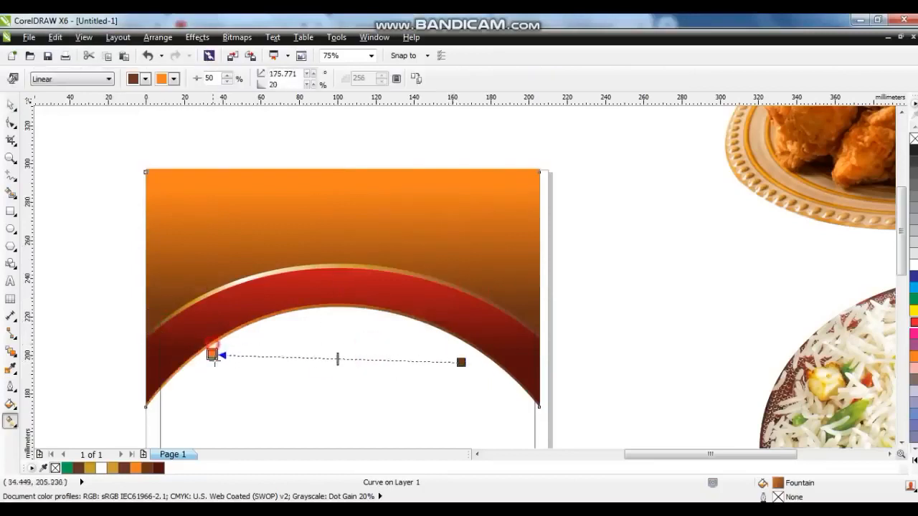
{"action": "left_click", "coordinate": [11, 106]}
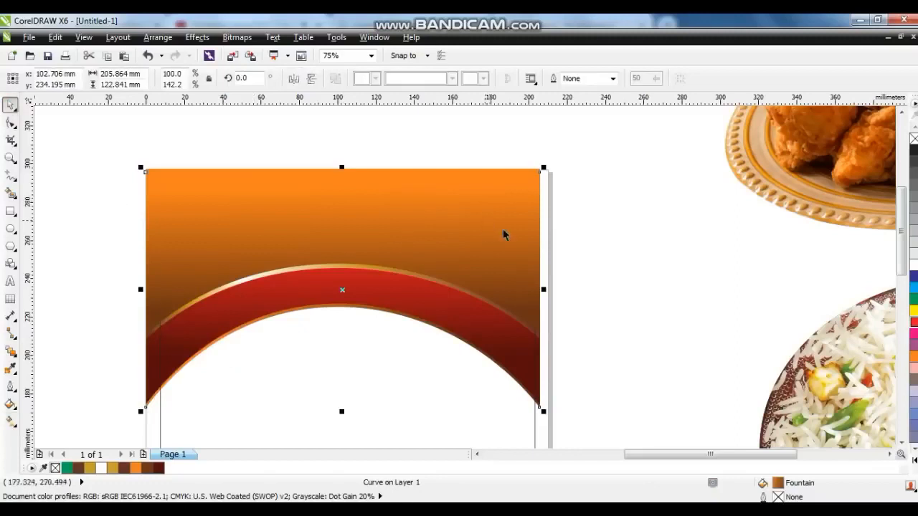
{"action": "left_click", "coordinate": [629, 252]}
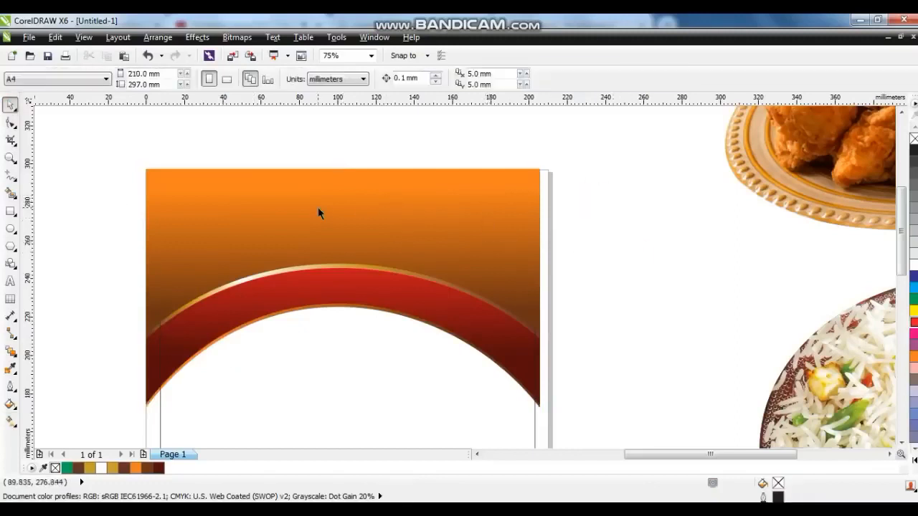
Select all four arched header shapes together and PowerClip them inside the rectangular page border.
{"action": "left_click_drag", "start_coordinate": [122, 153], "coordinate": [560, 434]}
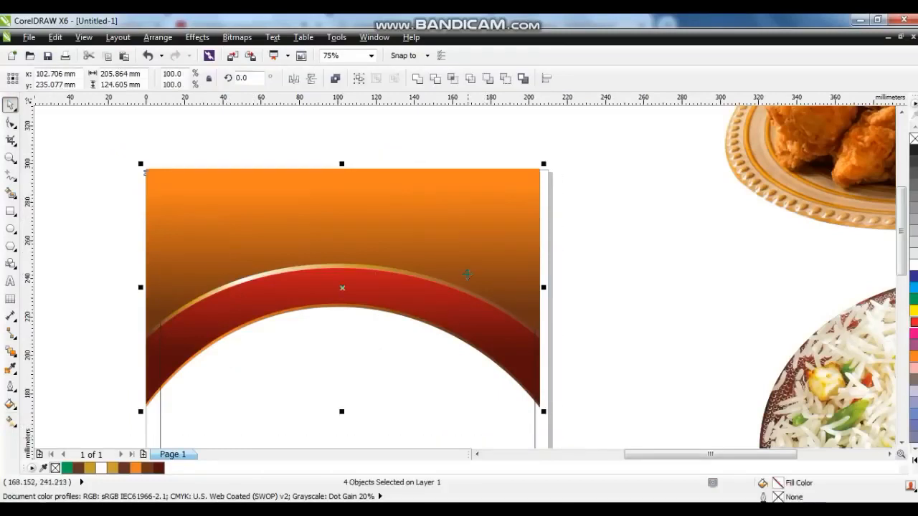
{"action": "left_click", "coordinate": [466, 279]}
{"action": "right_click", "coordinate": [467, 278]}
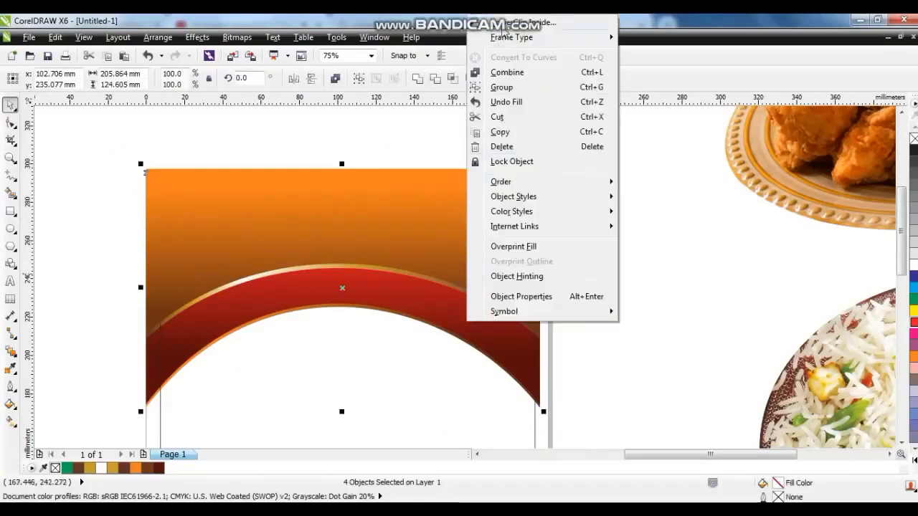
{"action": "left_click", "coordinate": [500, 25]}
{"action": "left_click", "coordinate": [534, 435]}
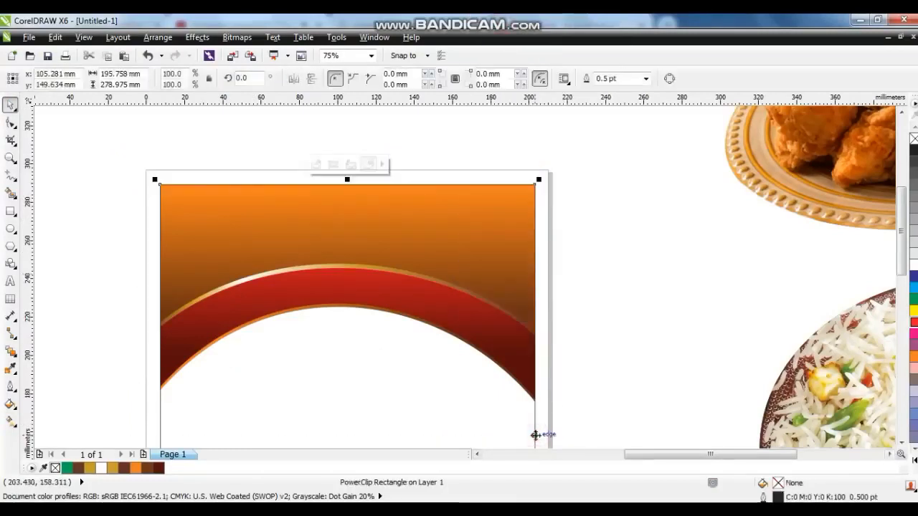
Draw a straight diagonal freehand line from the orange area, across the red arch, down to the white area below it.
{"action": "key", "text": "shift+F2"}
{"action": "left_click", "coordinate": [316, 276]}
{"action": "key", "text": "z"}
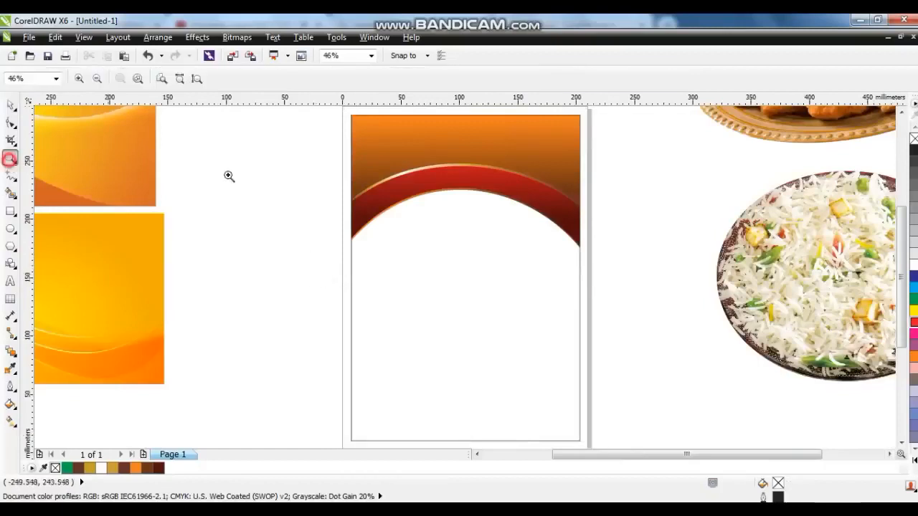
{"action": "left_click_drag", "start_coordinate": [315, 135], "coordinate": [621, 298]}
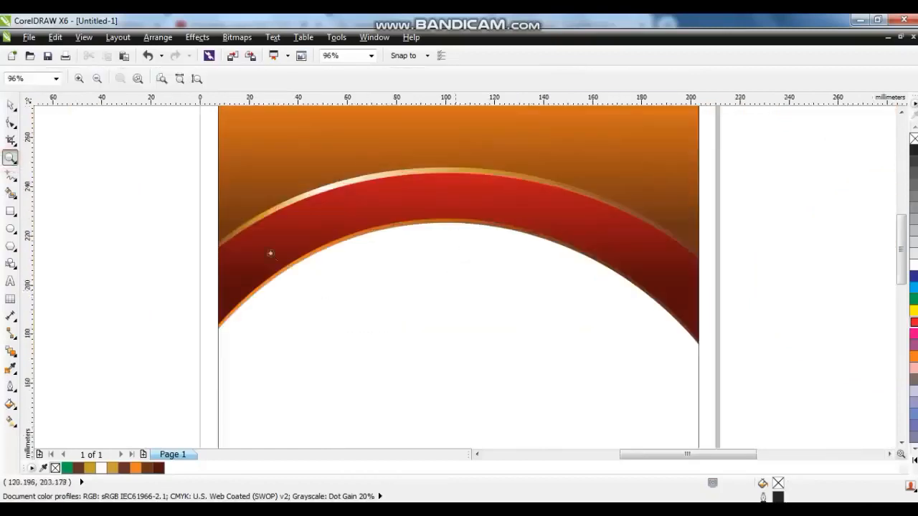
{"action": "left_click", "coordinate": [10, 175]}
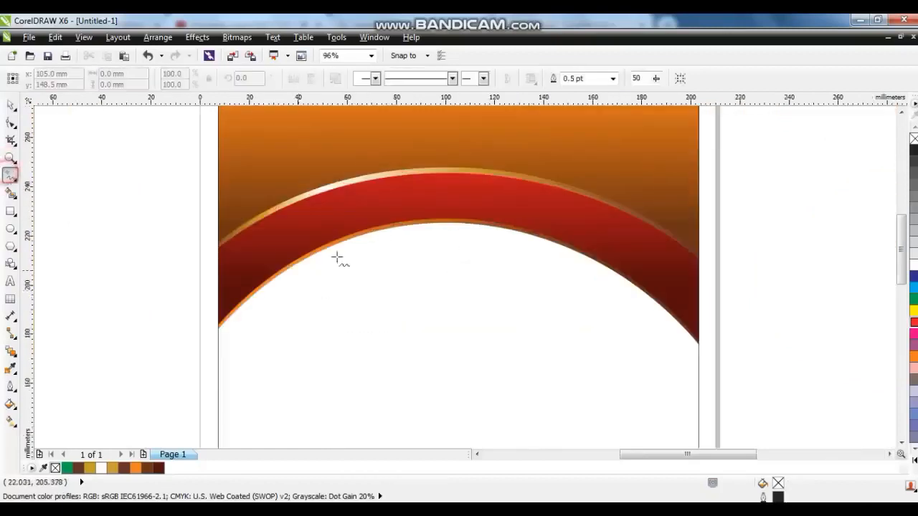
{"action": "left_click", "coordinate": [539, 154]}
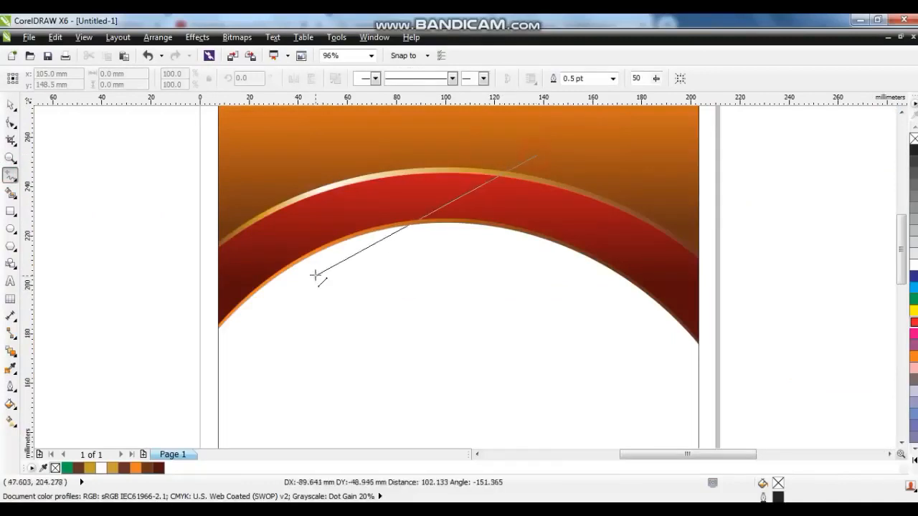
{"action": "left_click", "coordinate": [329, 260]}
Convert the diagonal line to a curve and bend it into an S-shaped wave about 91 mm wide and 34 mm tall.
{"action": "left_click", "coordinate": [10, 123]}
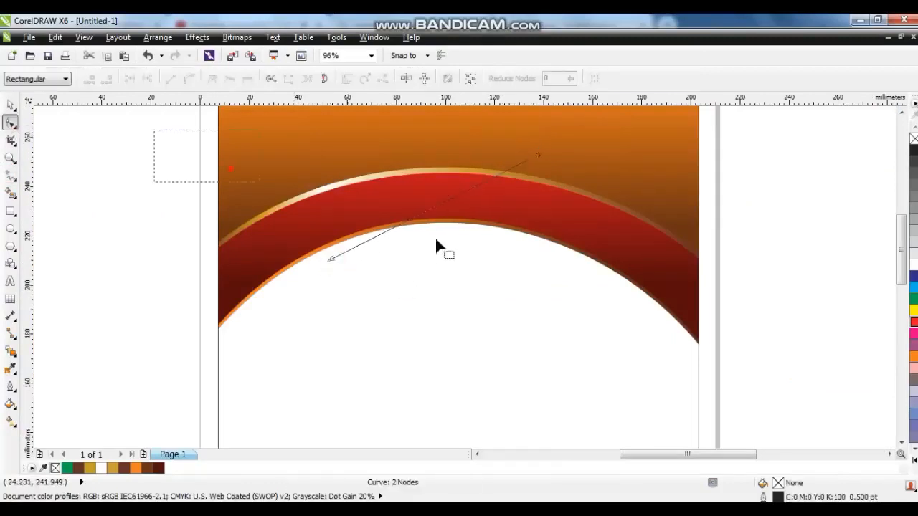
{"action": "left_click", "coordinate": [185, 78]}
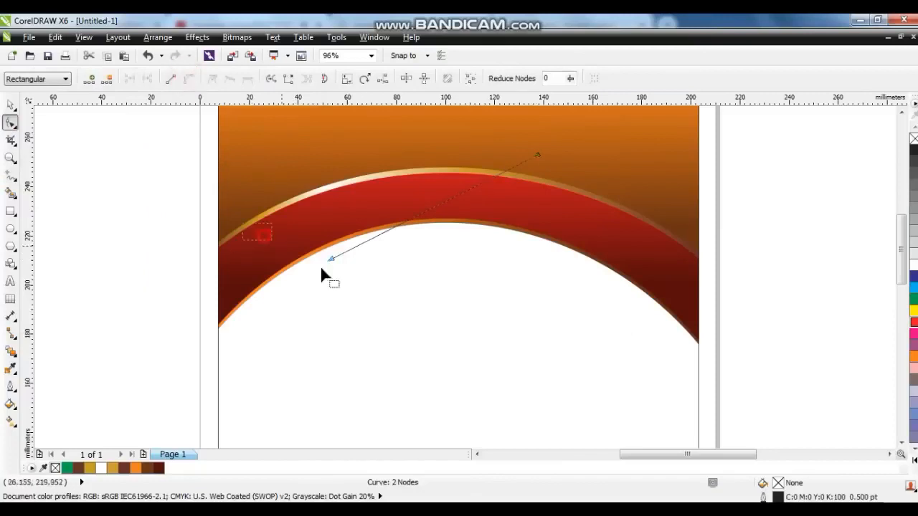
{"action": "left_click_drag", "start_coordinate": [396, 224], "coordinate": [327, 144]}
{"action": "left_click_drag", "start_coordinate": [471, 235], "coordinate": [502, 277]}
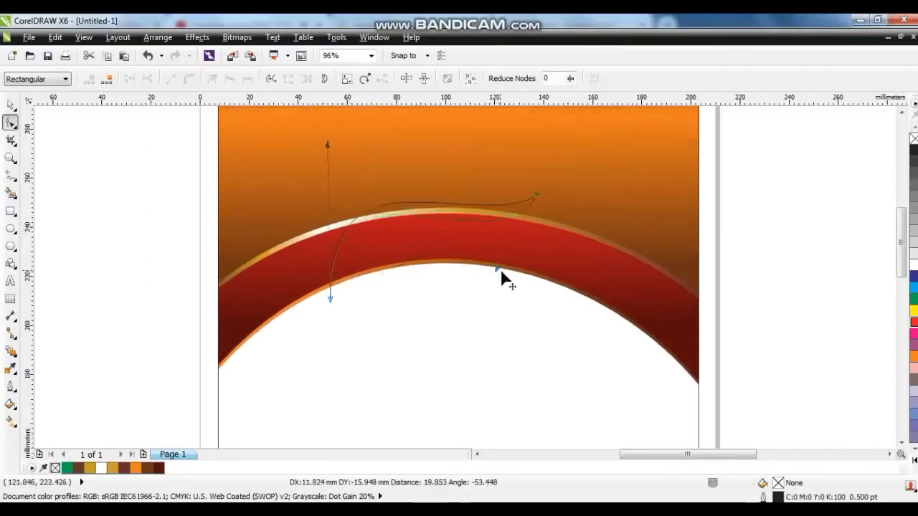
{"action": "left_click_drag", "start_coordinate": [278, 276], "coordinate": [366, 329]}
{"action": "left_click_drag", "start_coordinate": [331, 301], "coordinate": [313, 280]}
{"action": "left_click_drag", "start_coordinate": [327, 131], "coordinate": [356, 130]}
Duplicate the wavy curve about 35 mm straight below the original and combine both curves into one object.
{"action": "left_click", "coordinate": [11, 104]}
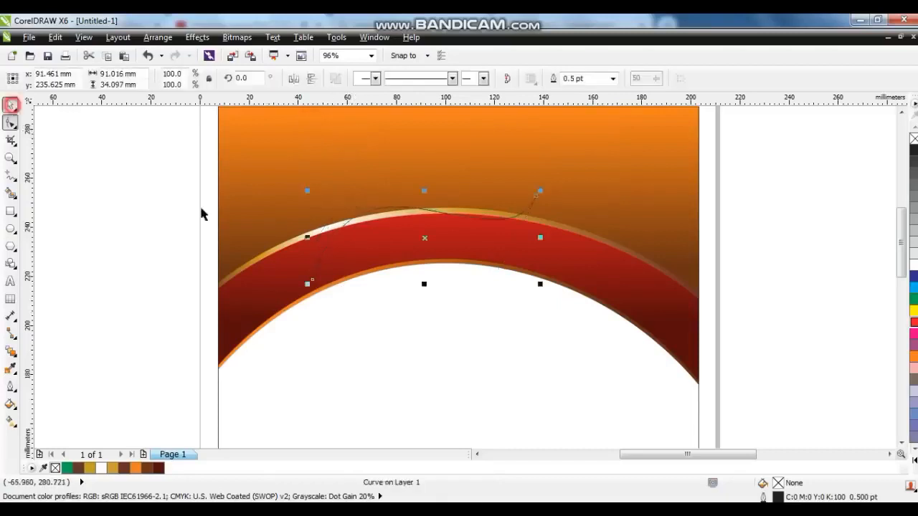
{"action": "left_click_drag", "start_coordinate": [424, 238], "coordinate": [451, 324]}
{"action": "left_click", "coordinate": [429, 209], "text": "shift"}
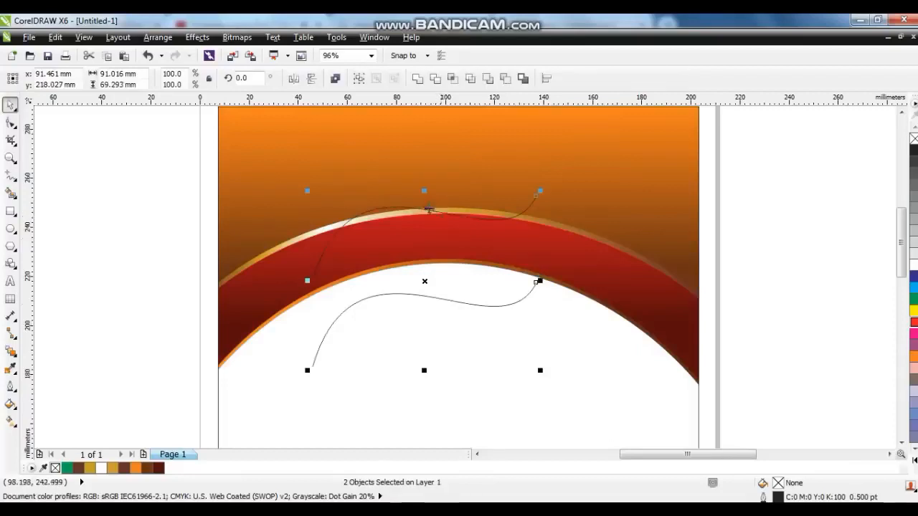
{"action": "left_click", "coordinate": [335, 78]}
Join the end nodes of the two wavy curves at both ends to form a closed leaf-like shape.
{"action": "left_click", "coordinate": [11, 122]}
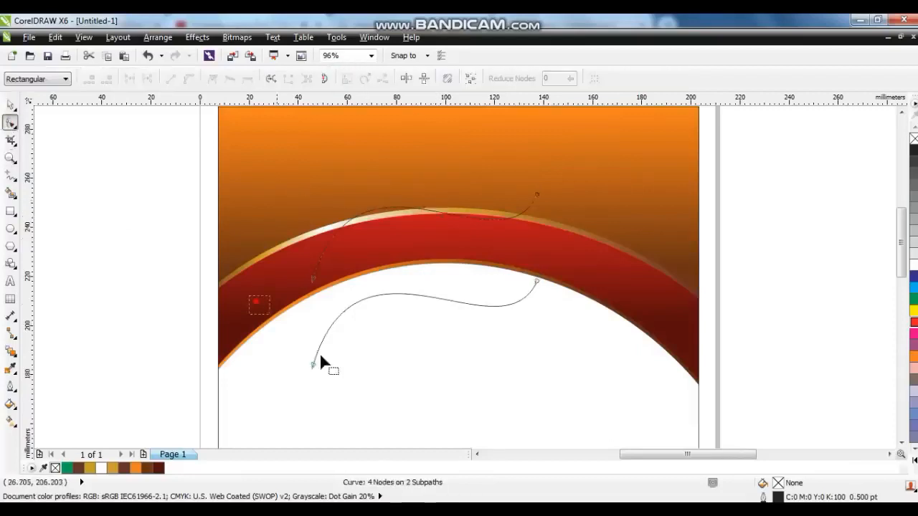
{"action": "left_click_drag", "start_coordinate": [331, 371], "coordinate": [272, 308]}
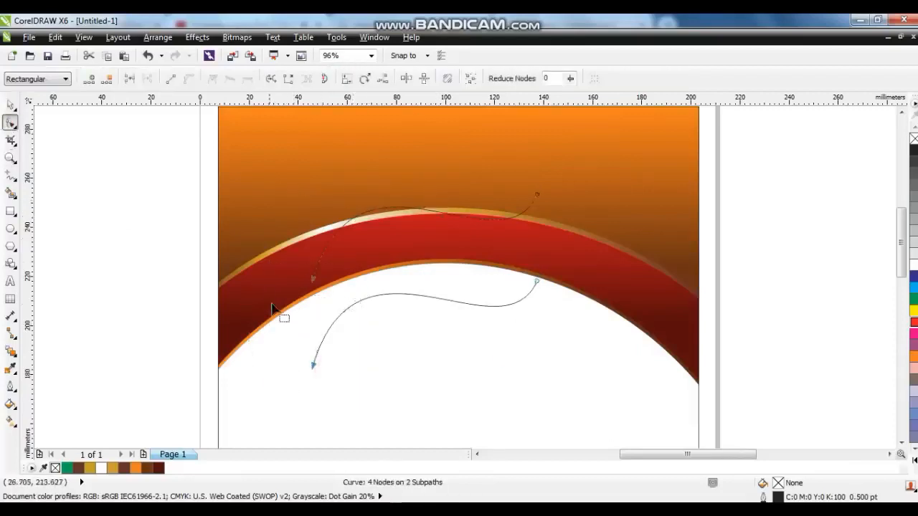
{"action": "left_click", "coordinate": [128, 79]}
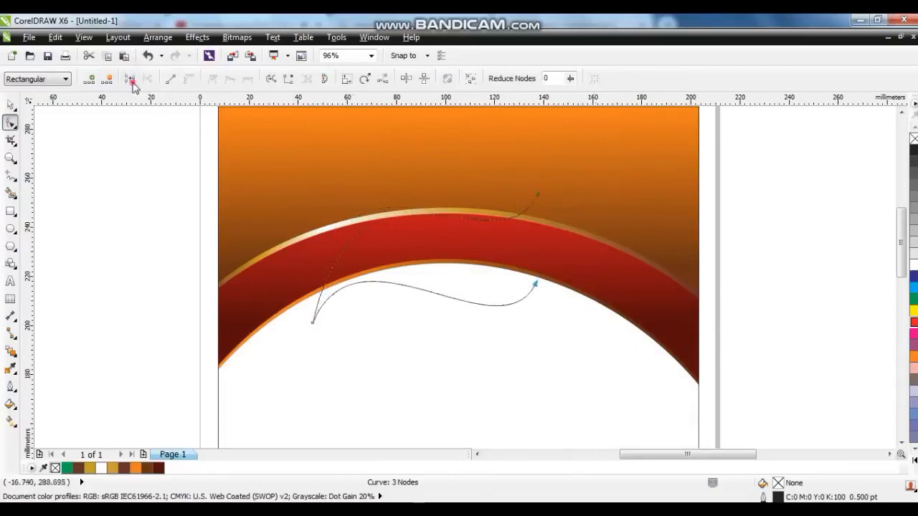
{"action": "left_click", "coordinate": [132, 82]}
Enlarge and stretch the leaf-like shape over the arch to about 135 mm wide and 70 mm tall.
{"action": "left_click", "coordinate": [10, 105]}
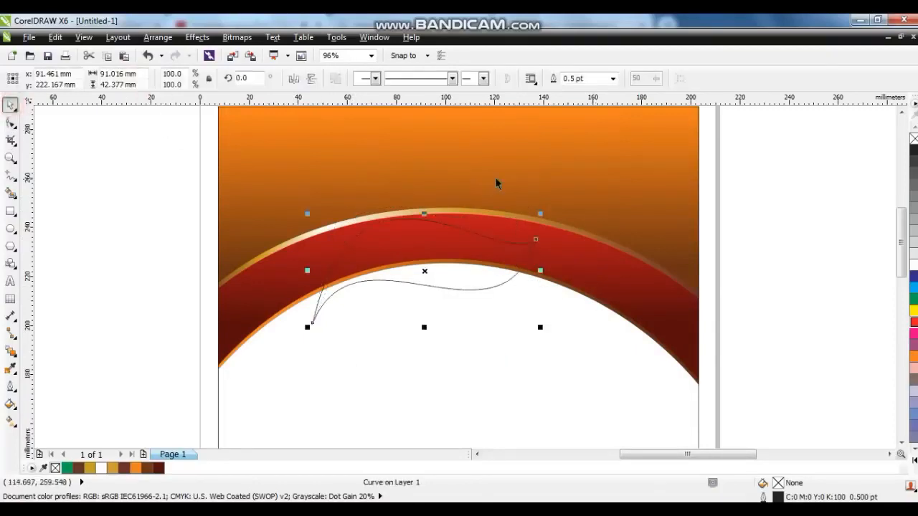
{"action": "left_click_drag", "start_coordinate": [541, 212], "coordinate": [602, 148]}
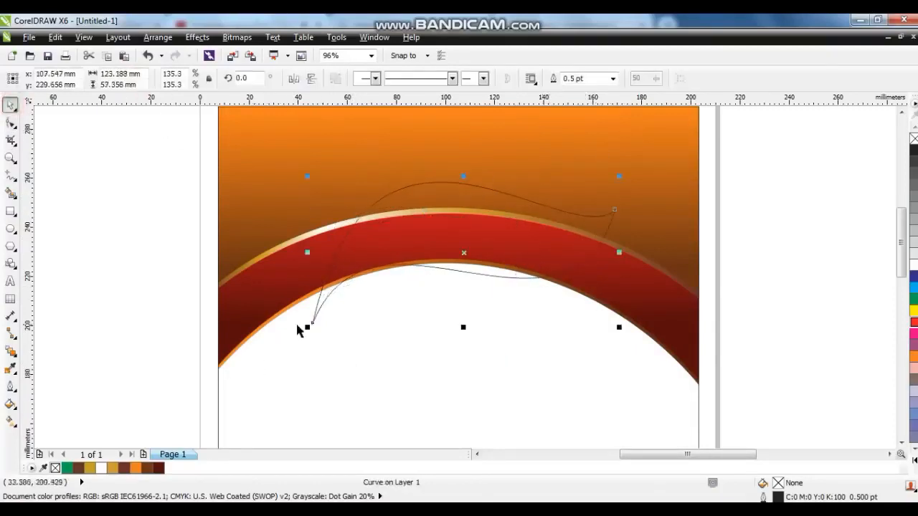
{"action": "left_click", "coordinate": [311, 328]}
{"action": "left_click_drag", "start_coordinate": [310, 328], "coordinate": [259, 357]}
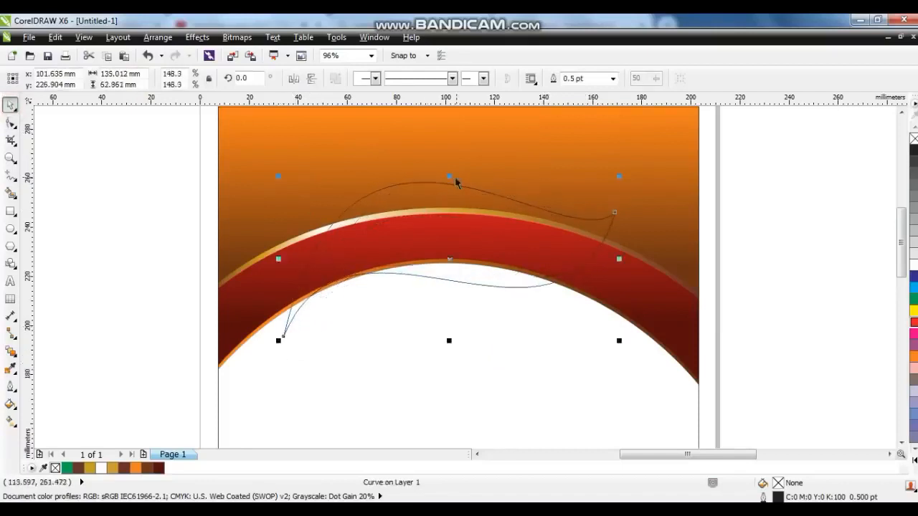
{"action": "left_click_drag", "start_coordinate": [456, 183], "coordinate": [448, 174]}
{"action": "left_click_drag", "start_coordinate": [449, 340], "coordinate": [449, 348]}
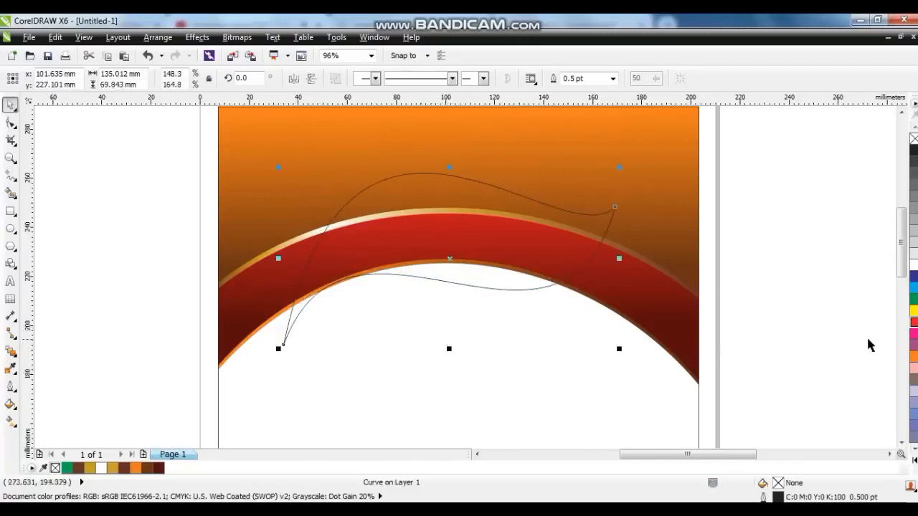
Thicken the leaf-like shape's outline to 10 pt.
{"action": "left_click", "coordinate": [11, 369]}
{"action": "left_click", "coordinate": [48, 352]}
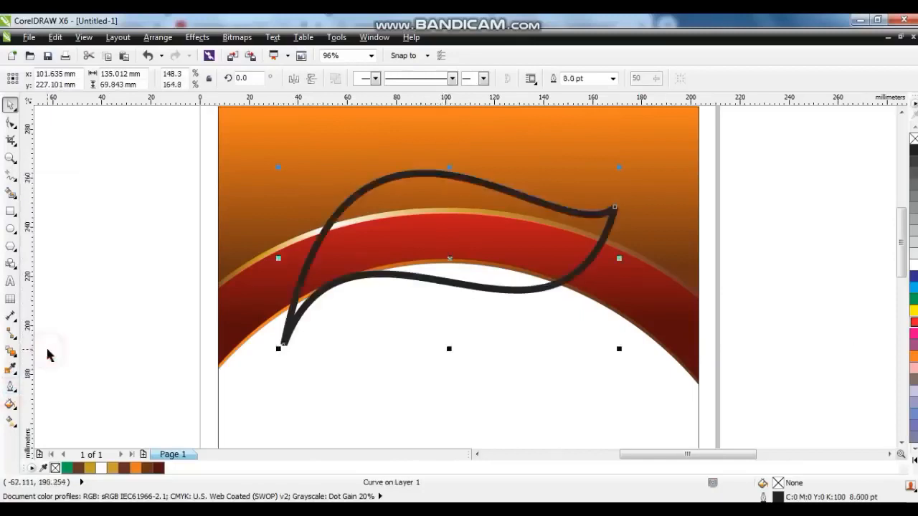
{"action": "left_click", "coordinate": [12, 371]}
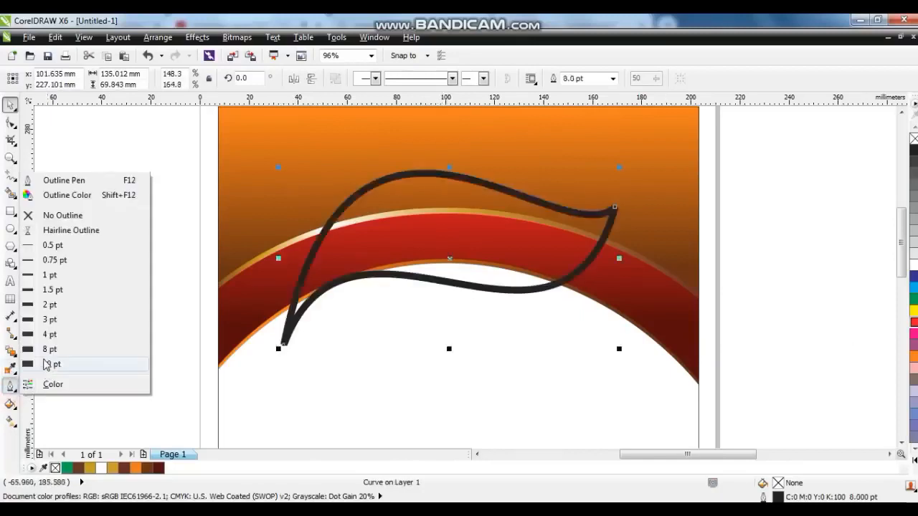
{"action": "left_click", "coordinate": [46, 361]}
Give the leaf-like shape's outline rounded corners and round line caps, placed behind the fill and scaling with the object.
{"action": "left_click", "coordinate": [11, 392]}
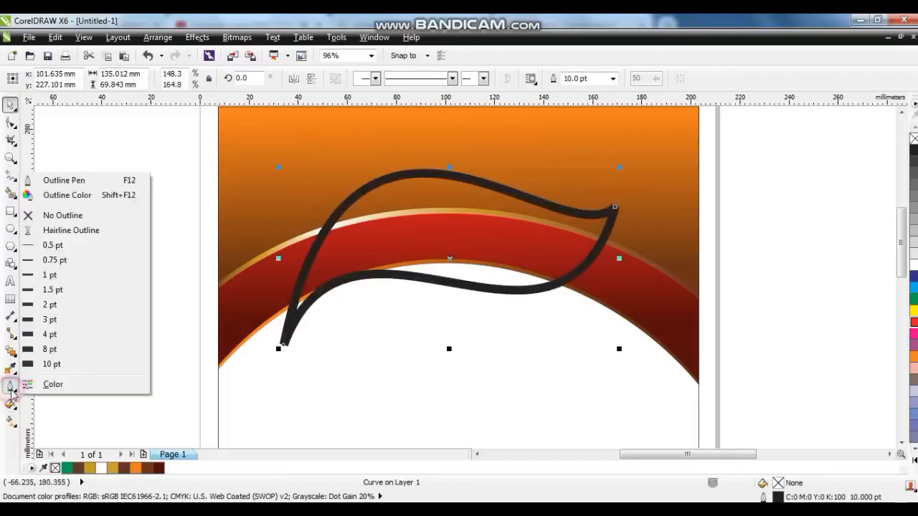
{"action": "left_click", "coordinate": [60, 181]}
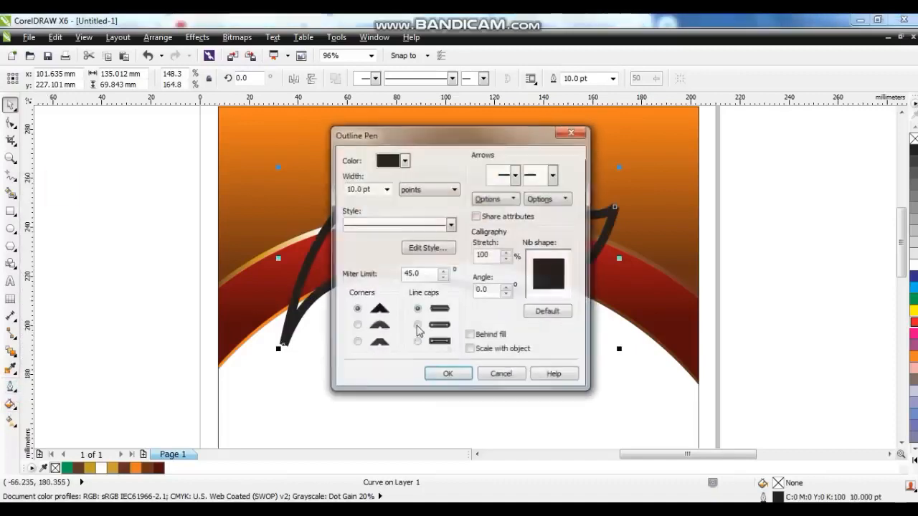
{"action": "left_click", "coordinate": [357, 325]}
{"action": "left_click", "coordinate": [417, 325]}
{"action": "left_click", "coordinate": [469, 335]}
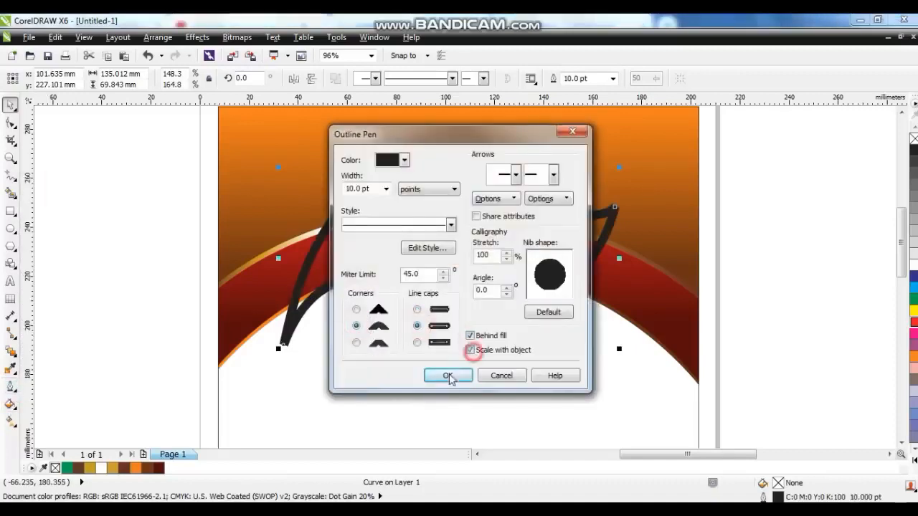
{"action": "left_click", "coordinate": [446, 375]}
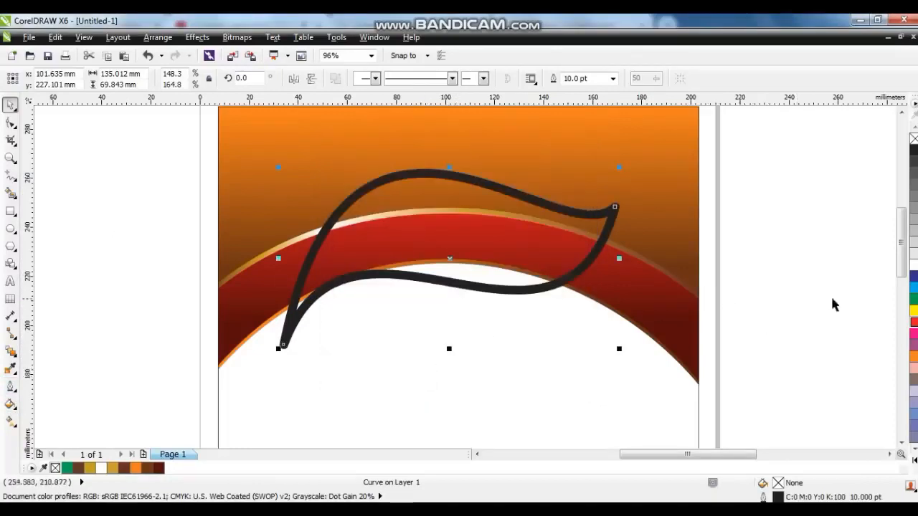
Fill the leaf-like shape with white and convert its outline to a separate object.
{"action": "left_click", "coordinate": [912, 265]}
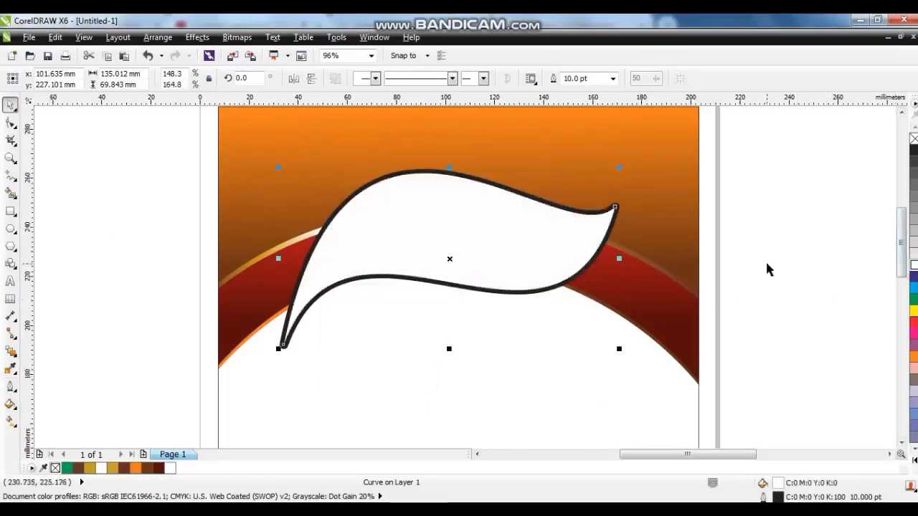
{"action": "key", "text": "ctrl+shift+q"}
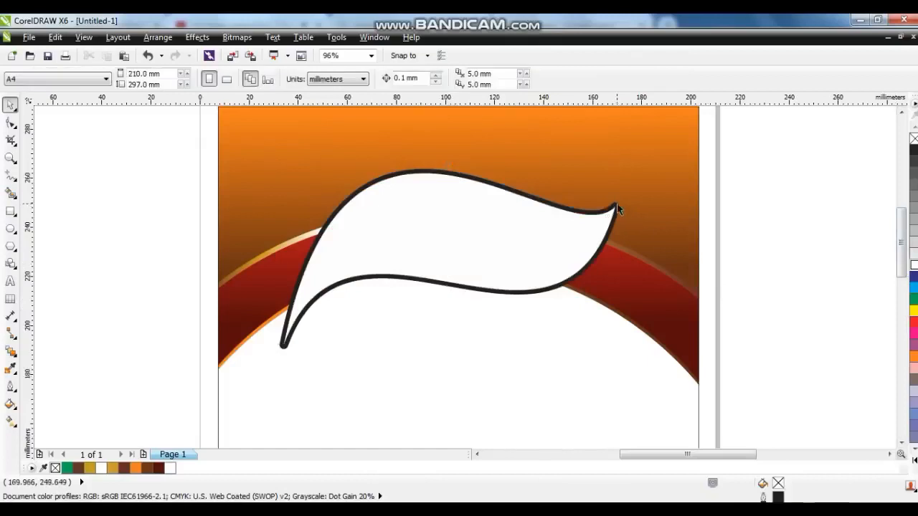
Fill the leaf shape's separated outline with a custom linear fountain fill using the Cylinder - Gold 01 preset.
{"action": "left_click", "coordinate": [10, 404]}
{"action": "left_click", "coordinate": [48, 324]}
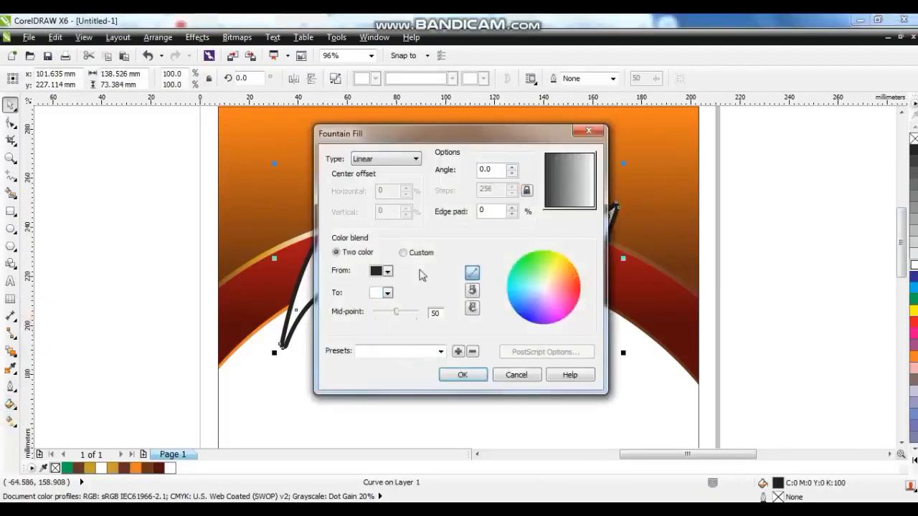
{"action": "left_click", "coordinate": [402, 252]}
{"action": "left_click", "coordinate": [439, 352]}
{"action": "scroll", "coordinate": [436, 344], "scroll_direction": "down", "scroll_amount": 15}
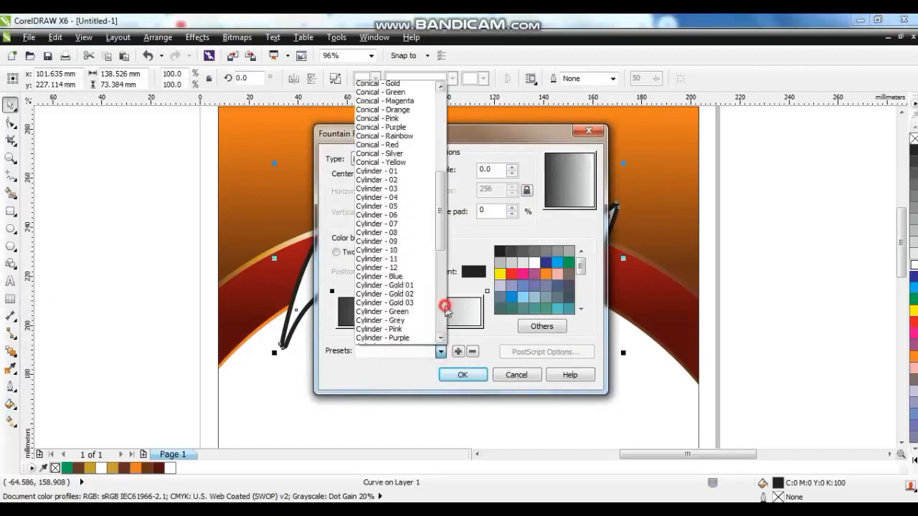
{"action": "left_click", "coordinate": [401, 164]}
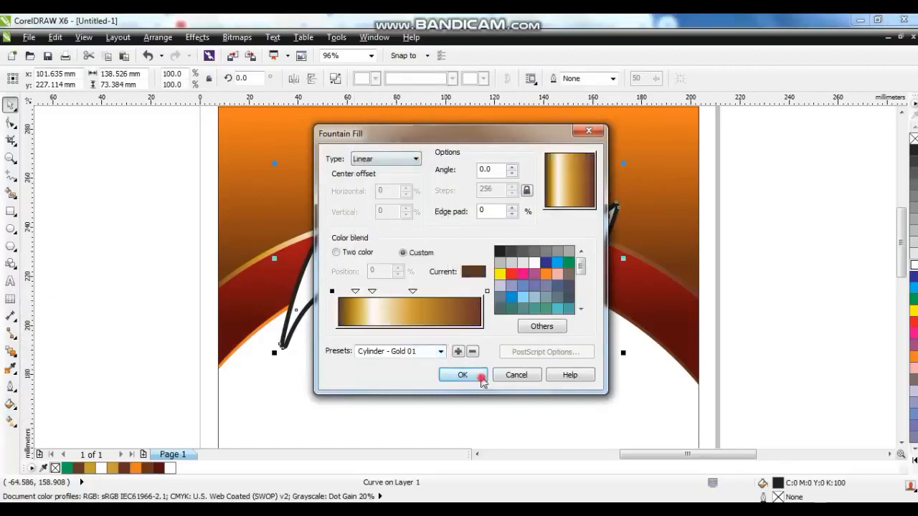
{"action": "left_click", "coordinate": [473, 374]}
Redirect the outline's gold gradient to run from the leaf's right end across to its left side.
{"action": "left_click_drag", "start_coordinate": [608, 240], "coordinate": [238, 273]}
{"action": "left_click", "coordinate": [12, 106]}
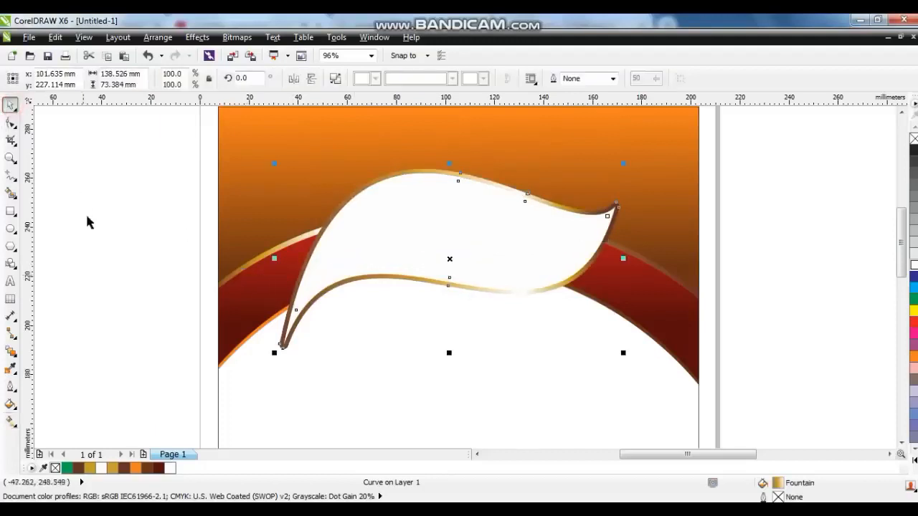
{"action": "left_click", "coordinate": [85, 213]}
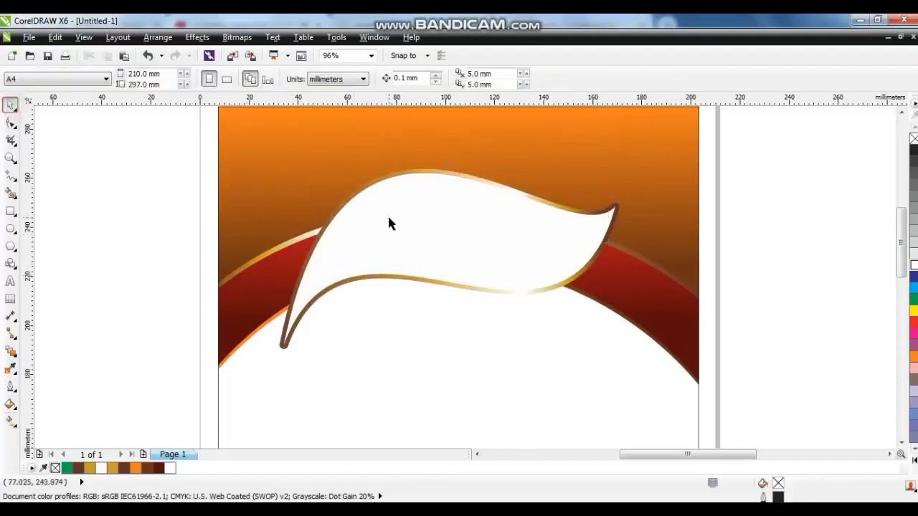
Move the white leaf shape slightly up from its gold outline and keep a duplicate in the original position.
{"action": "left_click_drag", "start_coordinate": [389, 224], "coordinate": [386, 210]}
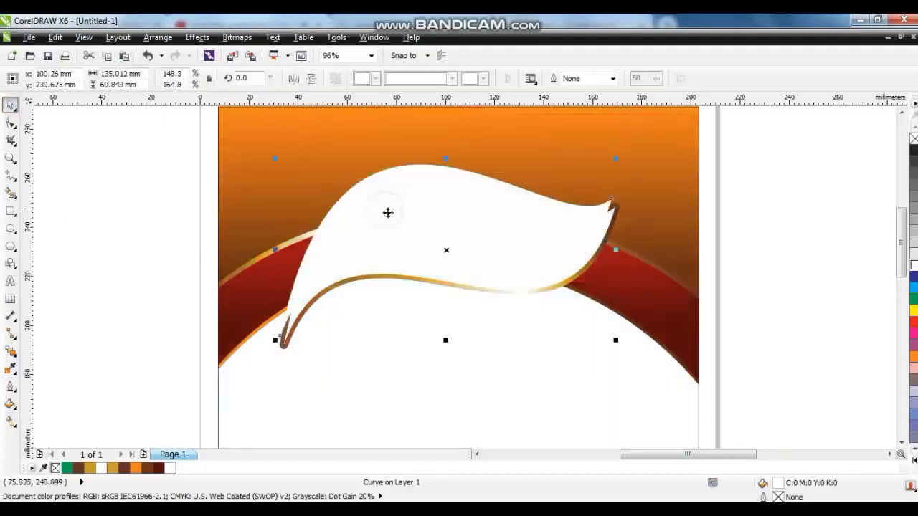
{"action": "left_click_drag", "start_coordinate": [558, 290], "coordinate": [562, 300]}
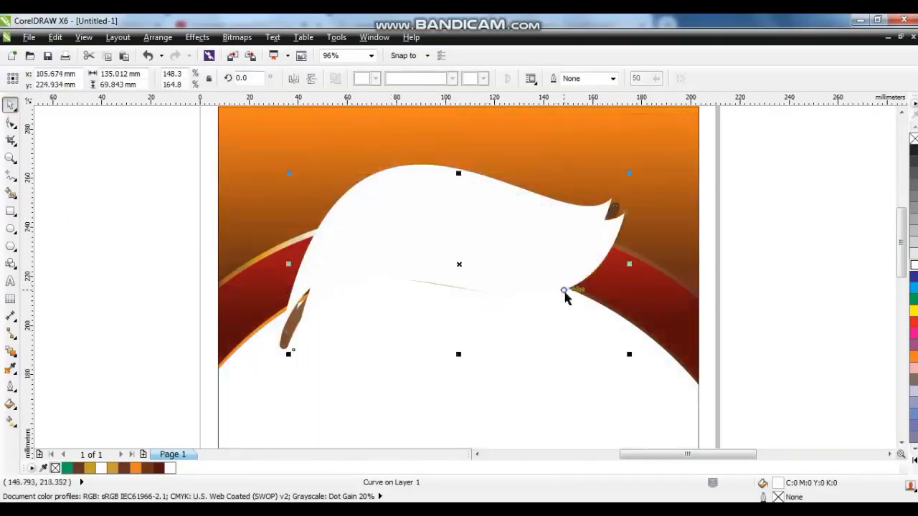
{"action": "left_click", "coordinate": [55, 38]}
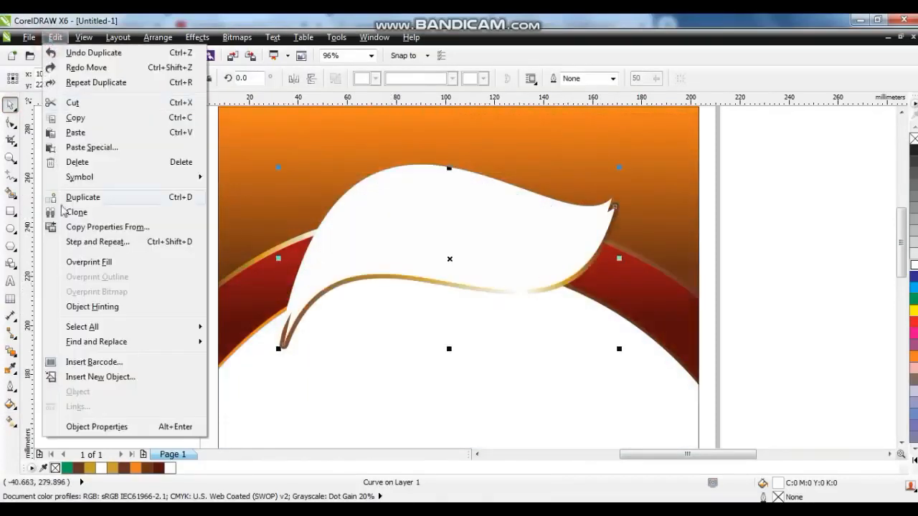
{"action": "left_click", "coordinate": [29, 37]}
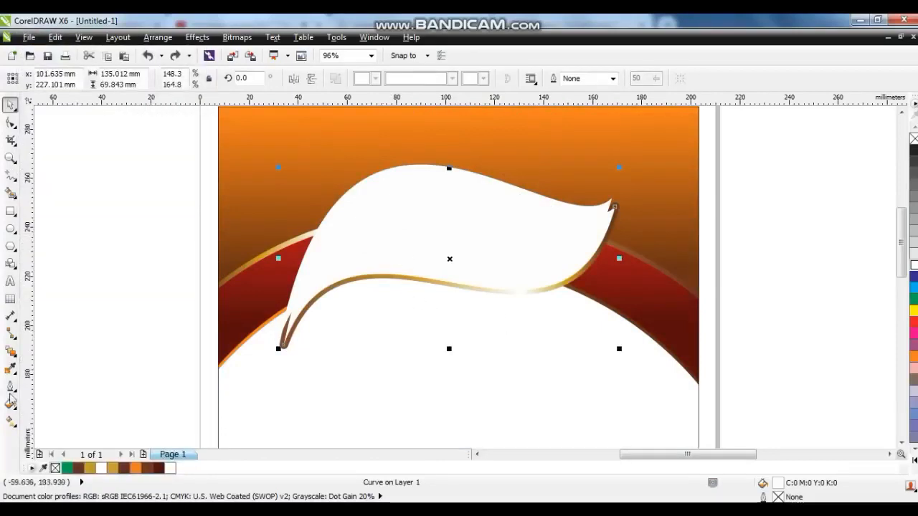
Fill the duplicate leaf shape behind the white one with the Cylinder - Gold 01 fountain fill preset.
{"action": "left_click", "coordinate": [10, 403]}
{"action": "left_click", "coordinate": [52, 324]}
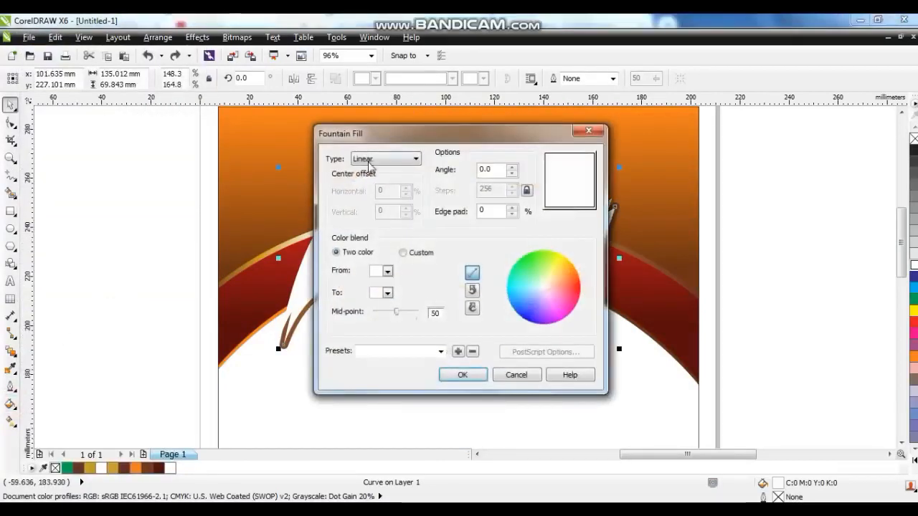
{"action": "left_click", "coordinate": [441, 352]}
{"action": "scroll", "coordinate": [425, 262], "scroll_direction": "down", "scroll_amount": 10}
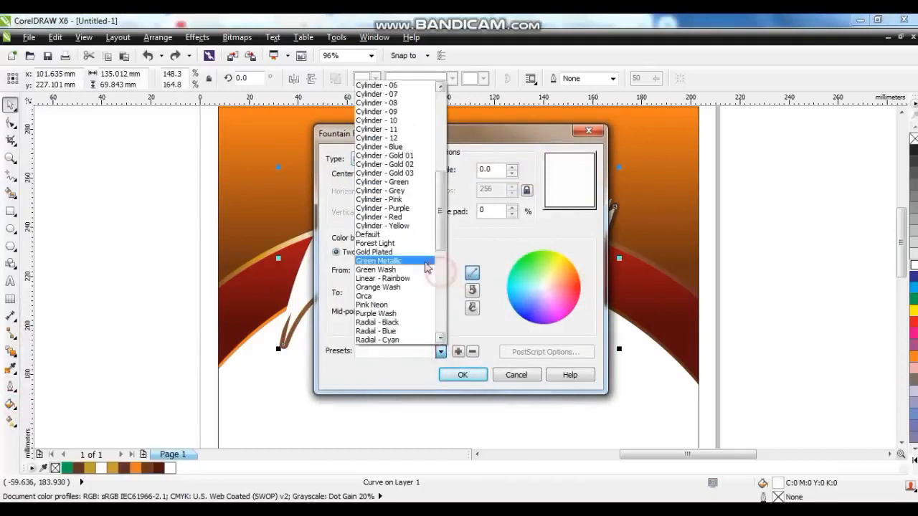
{"action": "left_click", "coordinate": [384, 156]}
{"action": "left_click", "coordinate": [461, 374]}
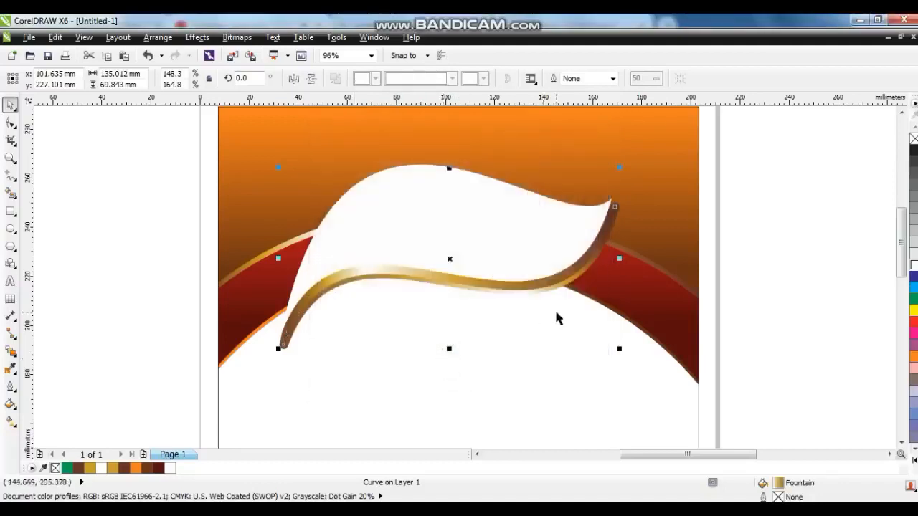
Adjust the duplicate leaf's gold gradient to run diagonally from its upper left down past its lower edge.
{"action": "key", "text": "g"}
{"action": "left_click_drag", "start_coordinate": [590, 265], "coordinate": [273, 302]}
{"action": "left_click_drag", "start_coordinate": [386, 236], "coordinate": [537, 301]}
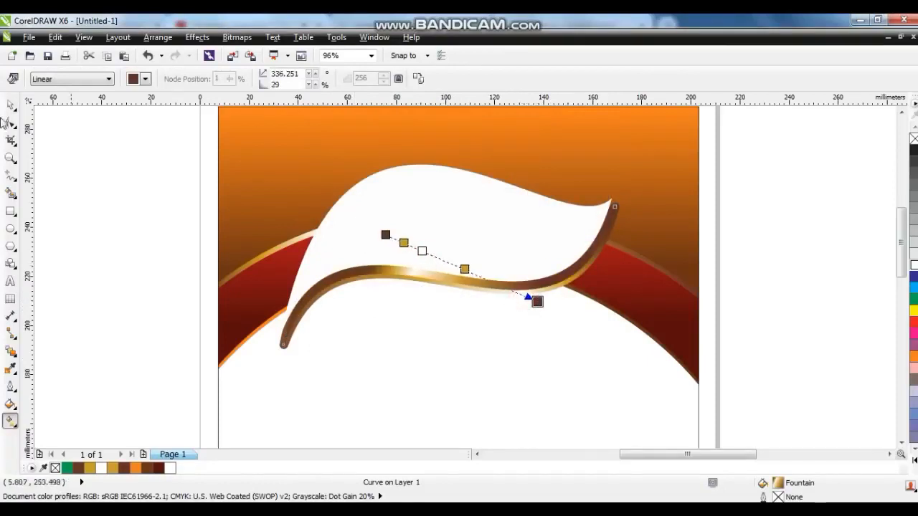
Select the gold duplicate and the white leaf shape together and order them behind the gold outline.
{"action": "left_click", "coordinate": [13, 105]}
{"action": "left_click", "coordinate": [434, 194], "text": "shift"}
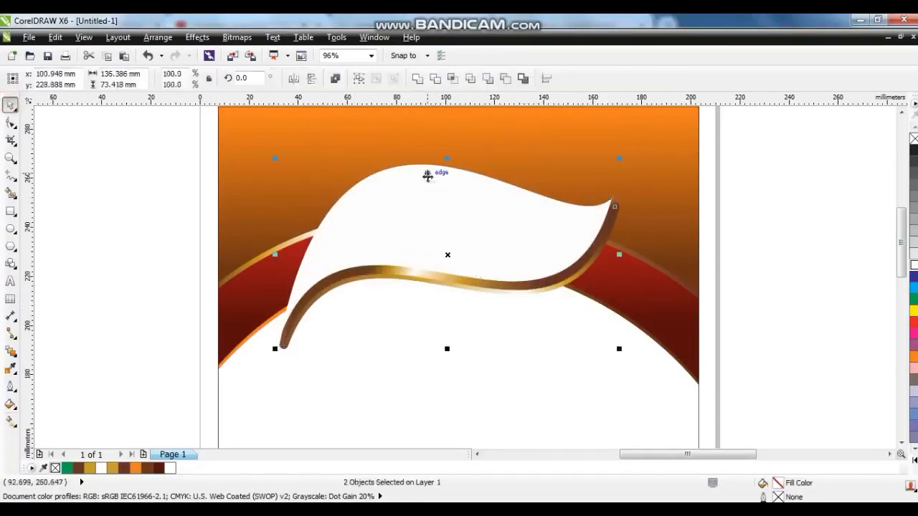
{"action": "key", "text": "ctrl+Page_Down"}
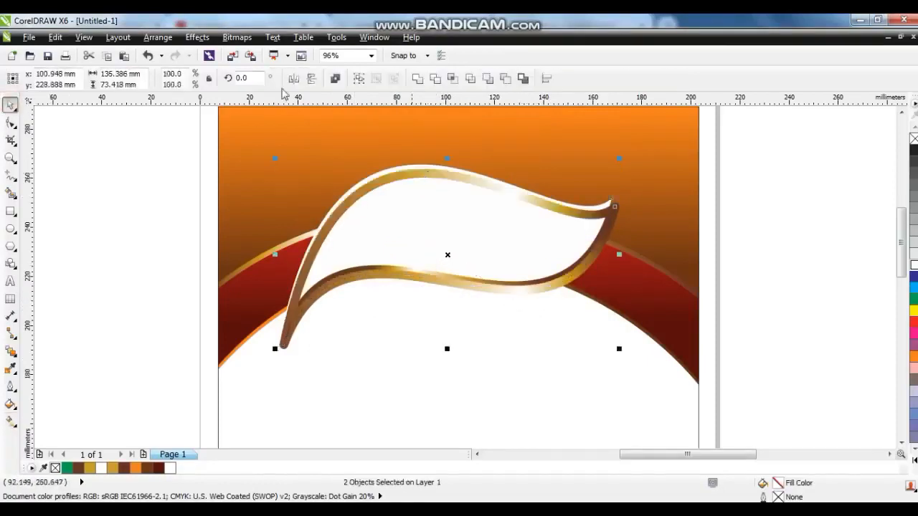
Try to PowerClip the white and gold leaf shapes inside the gold outline, and undo it.
{"action": "left_click", "coordinate": [197, 37]}
{"action": "mouse_move", "coordinate": [289, 231]}
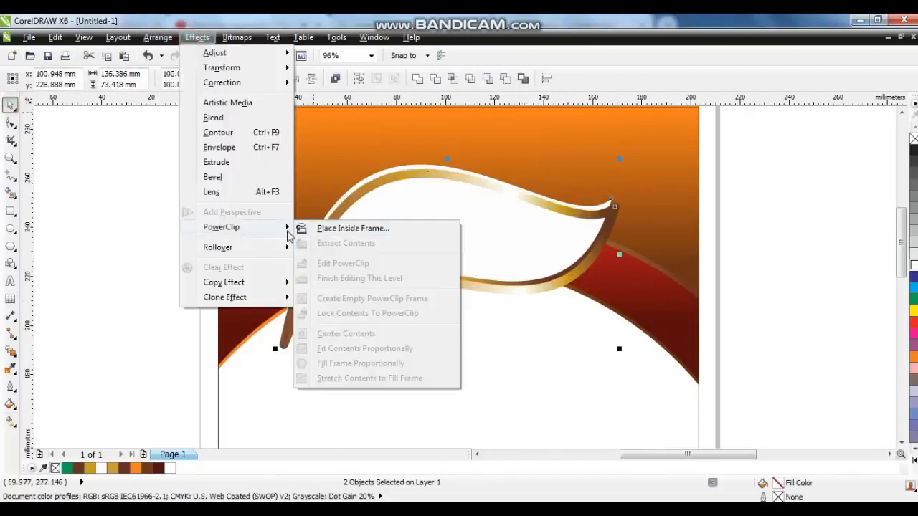
{"action": "left_click", "coordinate": [352, 228]}
{"action": "left_click", "coordinate": [399, 176]}
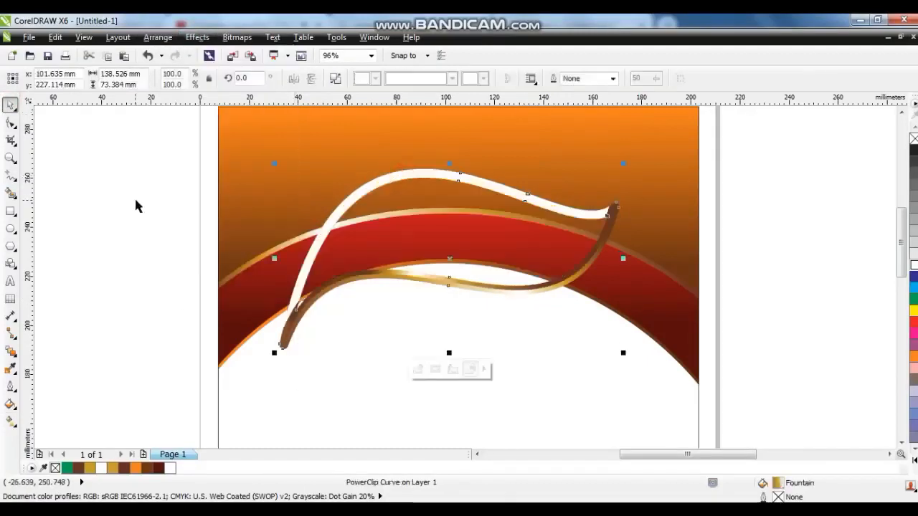
{"action": "key", "text": "ctrl+z"}
{"action": "left_click", "coordinate": [108, 203]}
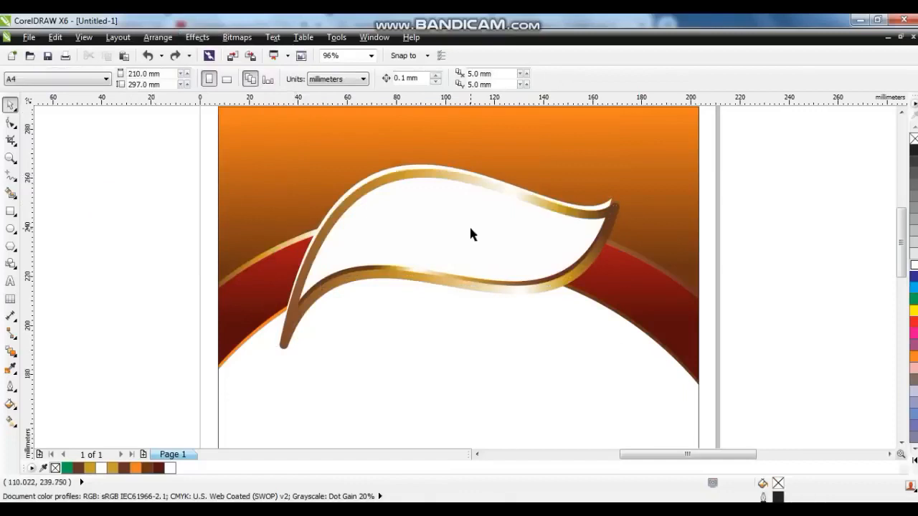
Bring the white leaf shape to the front, shift the gold outline slightly down and the white shape slightly up.
{"action": "mouse_move", "coordinate": [469, 226]}
{"action": "left_mouse_down"}
{"action": "mouse_move", "coordinate": [471, 235]}
{"action": "mouse_move", "coordinate": [480, 226]}
{"action": "left_mouse_up"}
{"action": "key", "text": "shift+Page_Up"}
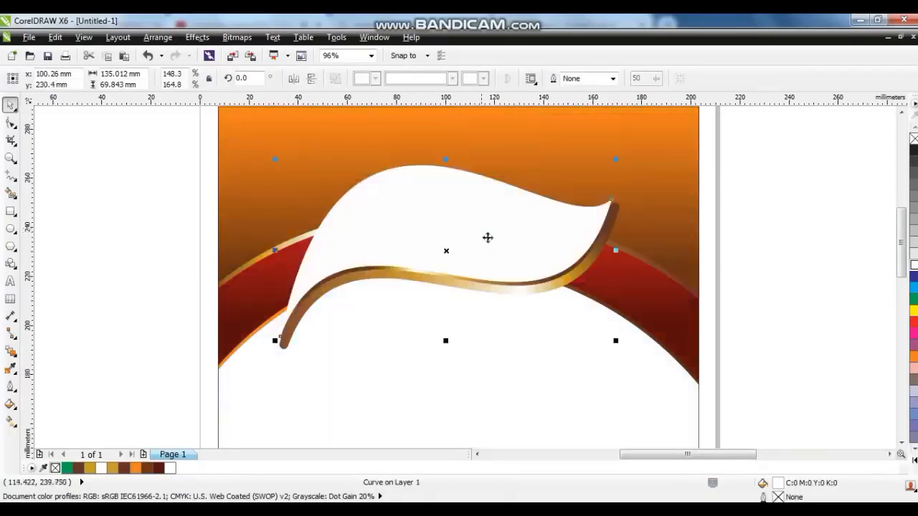
{"action": "mouse_move", "coordinate": [524, 289]}
{"action": "left_mouse_down"}
{"action": "mouse_move", "coordinate": [532, 294]}
{"action": "mouse_move", "coordinate": [521, 296]}
{"action": "left_mouse_up"}
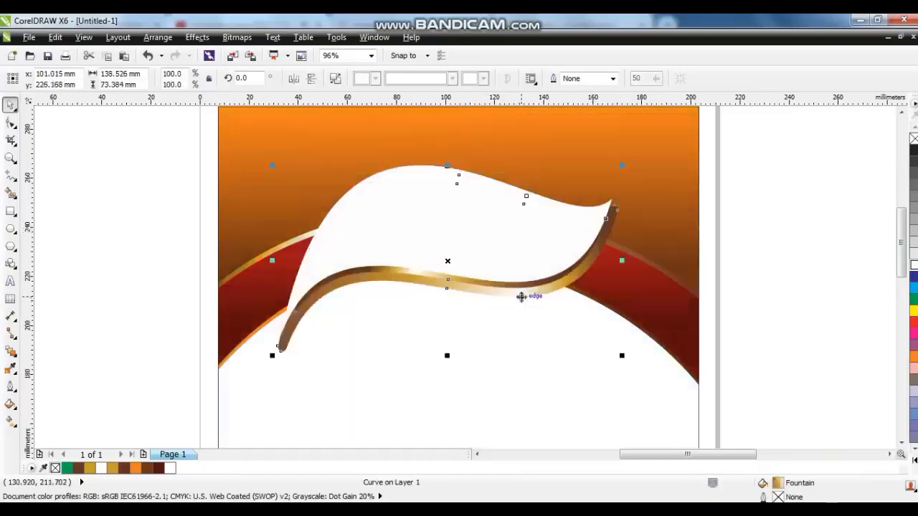
{"action": "left_click", "coordinate": [563, 260]}
{"action": "mouse_move", "coordinate": [504, 260]}
{"action": "left_mouse_down"}
{"action": "mouse_move", "coordinate": [565, 260]}
{"action": "mouse_move", "coordinate": [508, 259]}
{"action": "left_mouse_up"}
Give the white leaf shape a 4 pt red outline.
{"action": "left_click", "coordinate": [10, 386]}
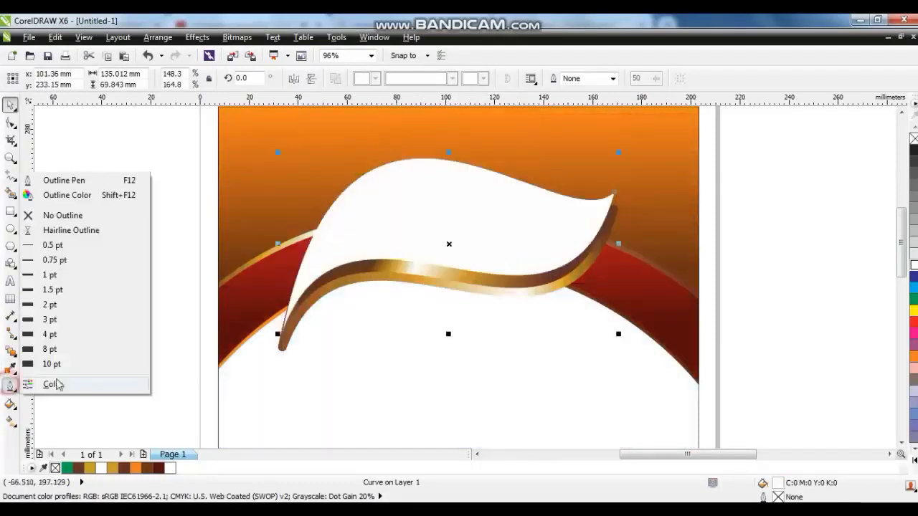
{"action": "left_click", "coordinate": [50, 349]}
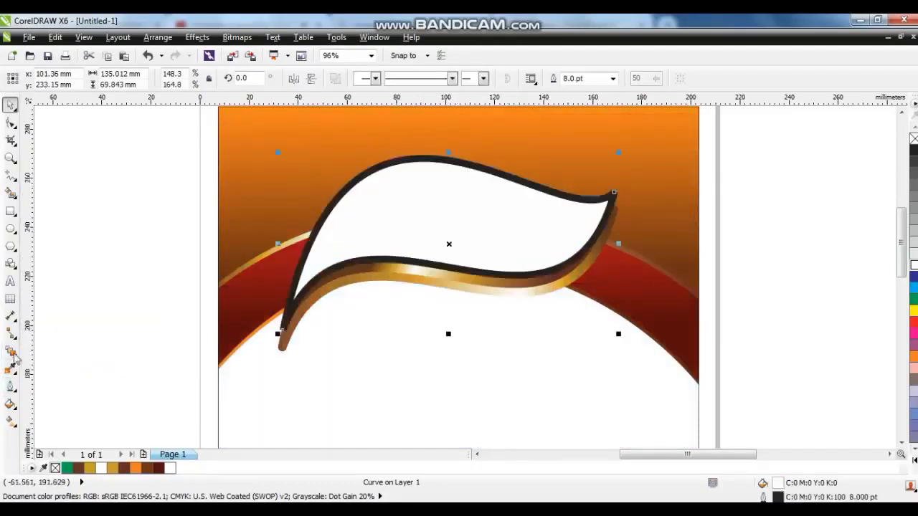
{"action": "left_click", "coordinate": [12, 389]}
{"action": "left_click", "coordinate": [59, 339]}
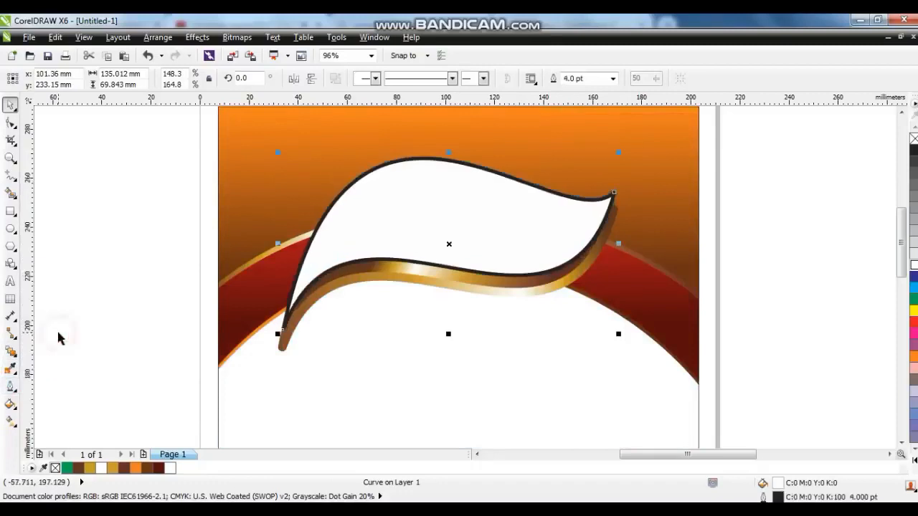
{"action": "right_click", "coordinate": [913, 322]}
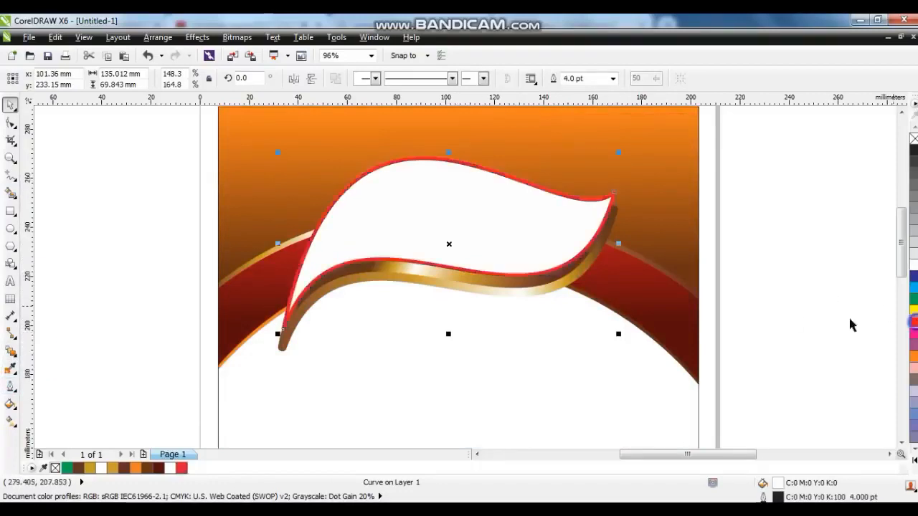
{"action": "left_click", "coordinate": [772, 258]}
{"action": "left_click", "coordinate": [521, 241]}
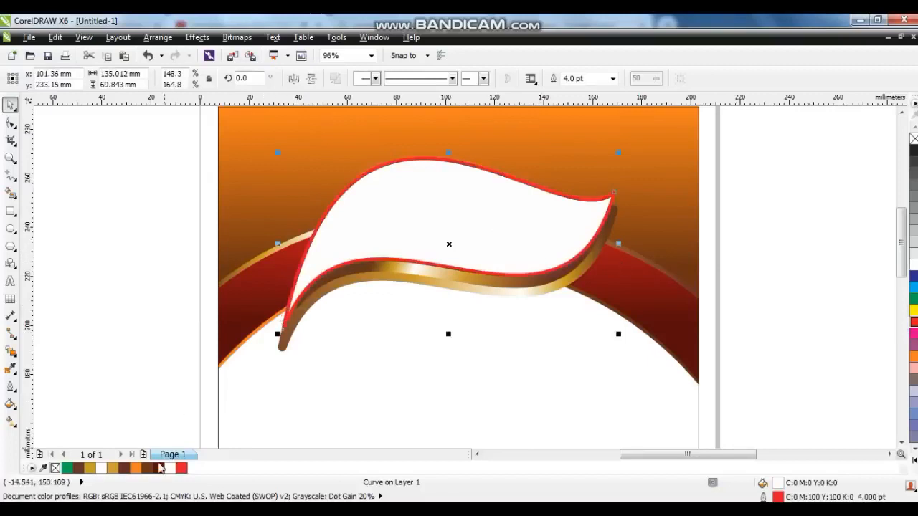
Fill the front leaf shape with a linear gradient from dark red below its lower edge to bright red near its top.
{"action": "left_click", "coordinate": [161, 468]}
{"action": "key", "text": "g"}
{"action": "left_click_drag", "start_coordinate": [456, 281], "coordinate": [453, 207]}
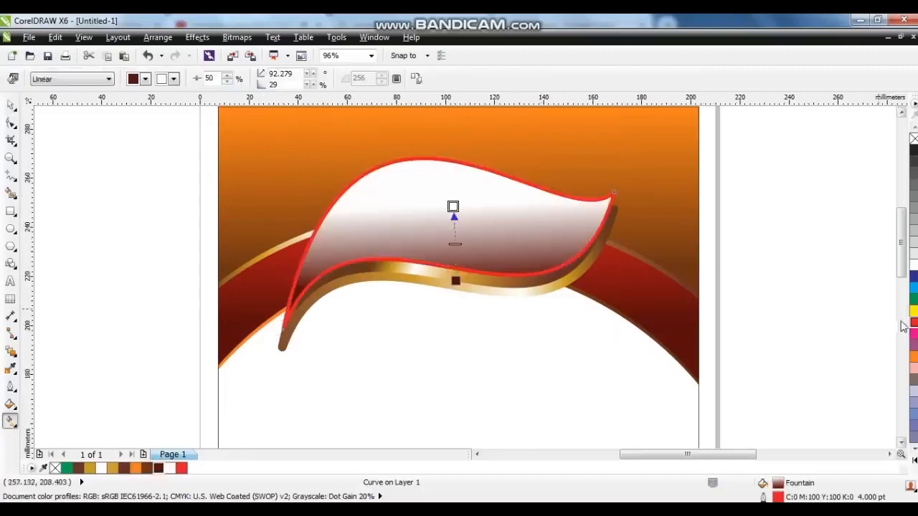
{"action": "left_click_drag", "start_coordinate": [903, 326], "coordinate": [458, 175]}
{"action": "left_click_drag", "start_coordinate": [455, 280], "coordinate": [455, 289]}
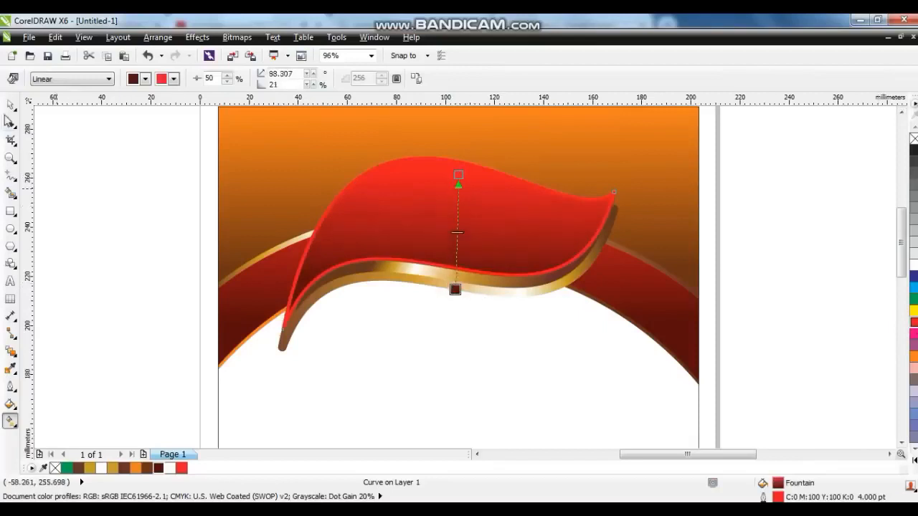
Change the red leaf shape's outline colour to black.
{"action": "key", "text": "space"}
{"action": "left_click", "coordinate": [913, 460]}
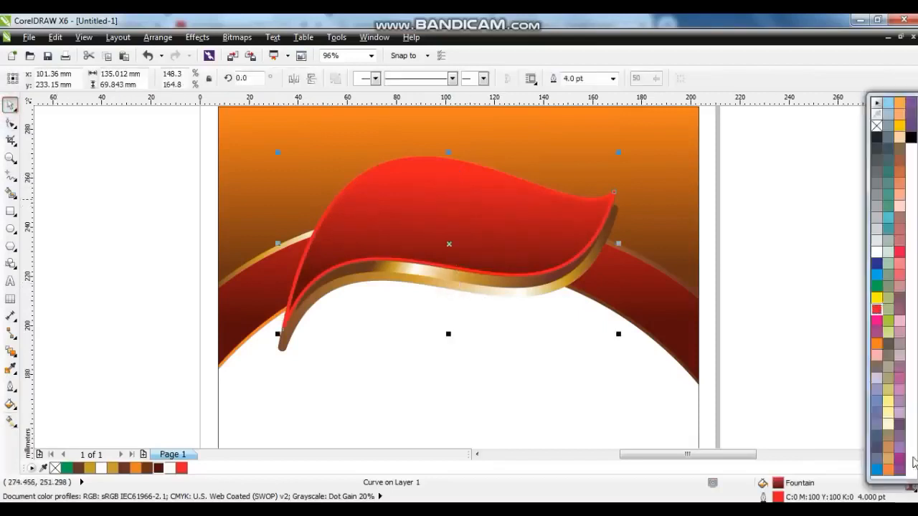
{"action": "right_click", "coordinate": [911, 137]}
{"action": "left_click", "coordinate": [801, 187]}
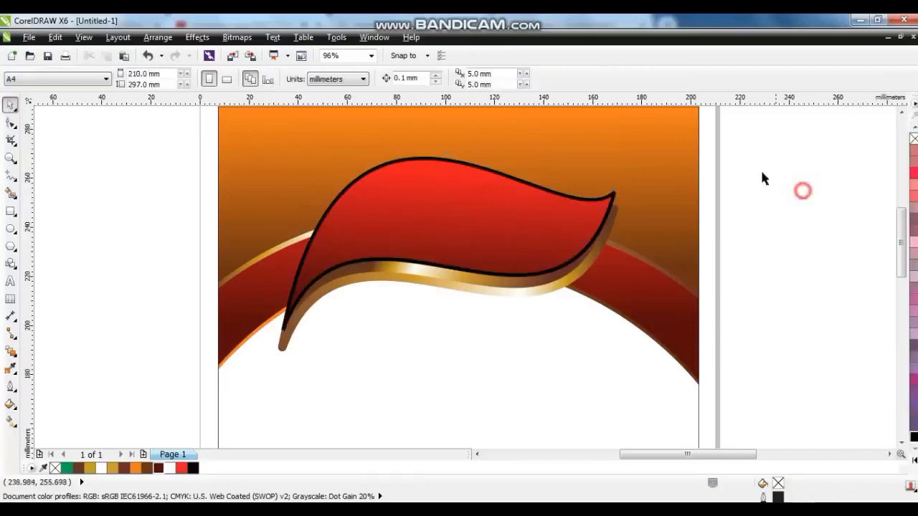
Stretch all three leaf shapes together to about 141.5 mm wide.
{"action": "mouse_move", "coordinate": [746, 129]}
{"action": "left_mouse_down"}
{"action": "mouse_move", "coordinate": [336, 346]}
{"action": "mouse_move", "coordinate": [243, 387]}
{"action": "mouse_move", "coordinate": [228, 384]}
{"action": "left_mouse_up"}
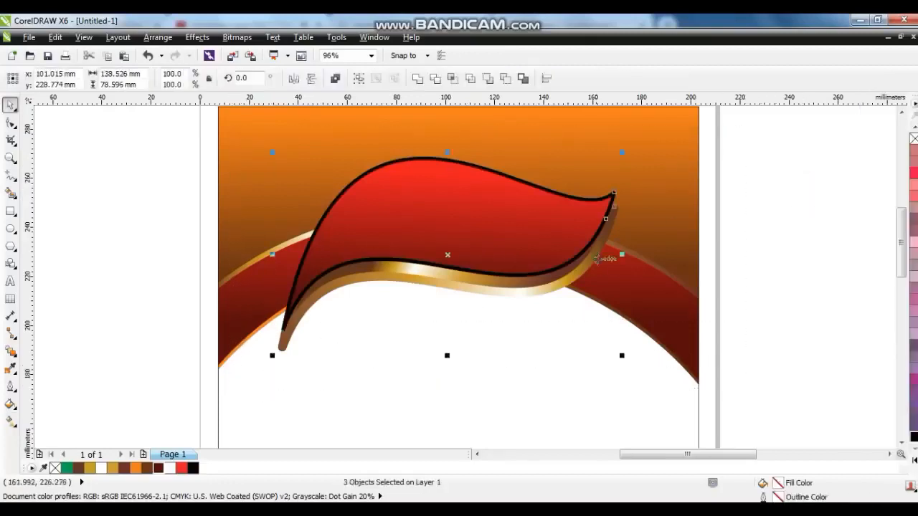
{"action": "left_click_drag", "start_coordinate": [619, 255], "coordinate": [626, 255]}
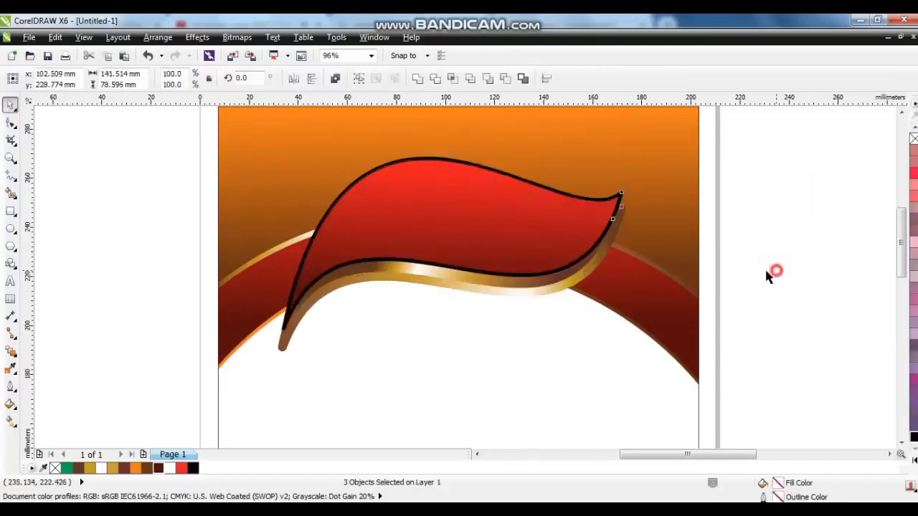
{"action": "left_click", "coordinate": [768, 273]}
Place a copy of the gold leaf shape higher up and order it behind the red leaf.
{"action": "left_click_drag", "start_coordinate": [432, 274], "coordinate": [436, 246]}
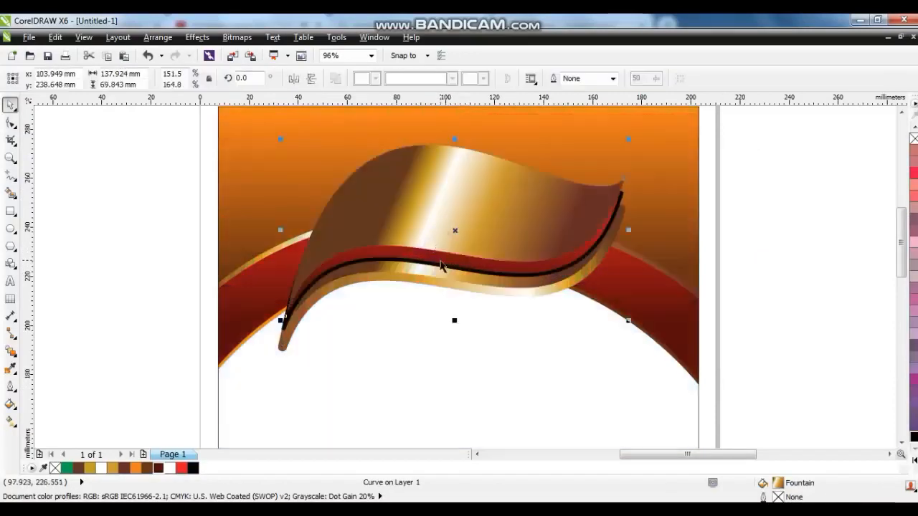
{"action": "key", "text": "ctrl+Page_Down"}
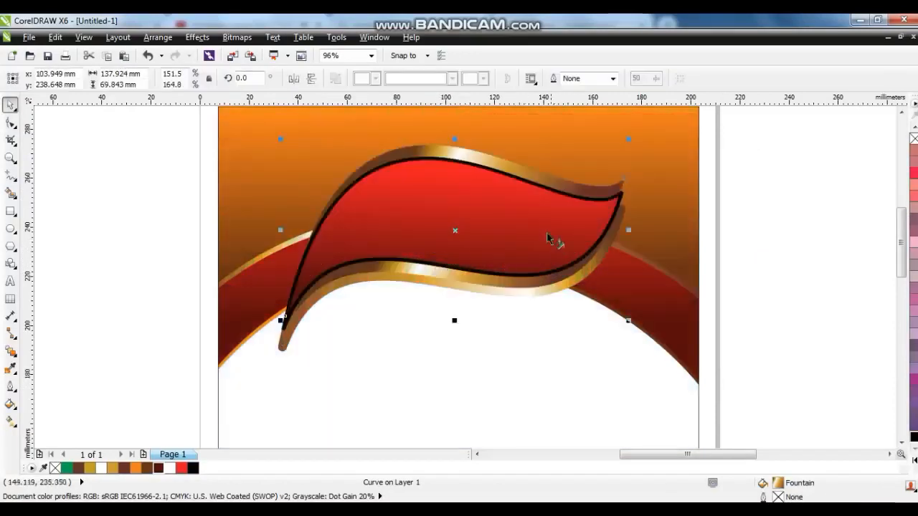
Redirect the upper gold copy's gradient from right to left and widen the copy to about 142.4 mm.
{"action": "key", "text": "g"}
{"action": "left_click_drag", "start_coordinate": [541, 270], "coordinate": [437, 278]}
{"action": "left_click", "coordinate": [9, 105]}
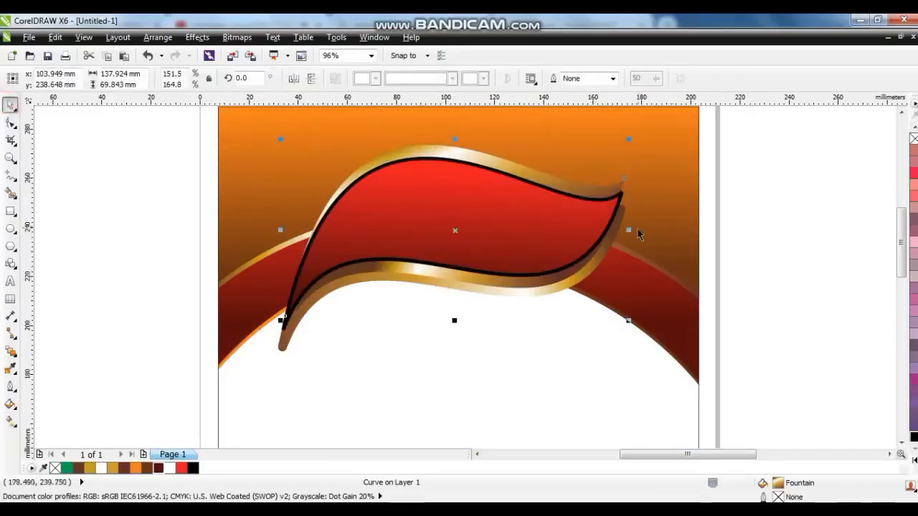
{"action": "left_click_drag", "start_coordinate": [628, 231], "coordinate": [639, 230]}
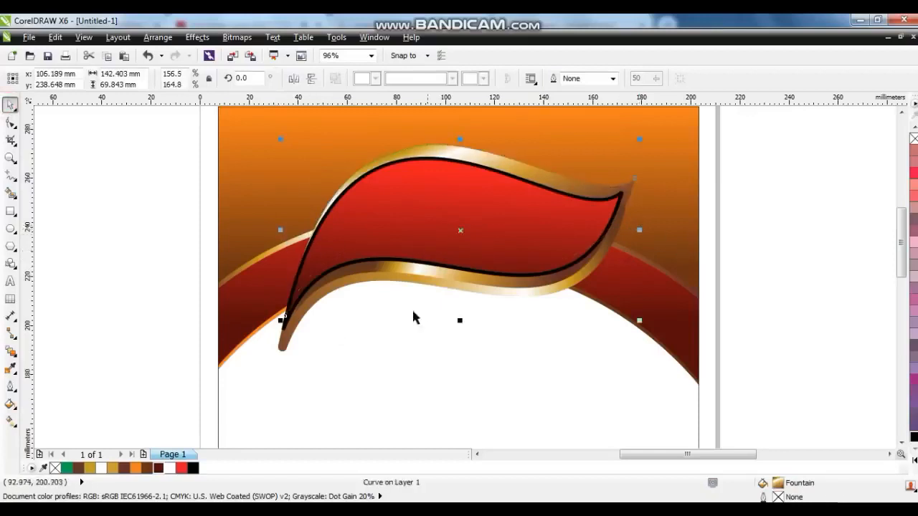
Group the four leaf banner shapes and add a drop shadow falling slightly below them.
{"action": "left_click_drag", "start_coordinate": [139, 131], "coordinate": [638, 396]}
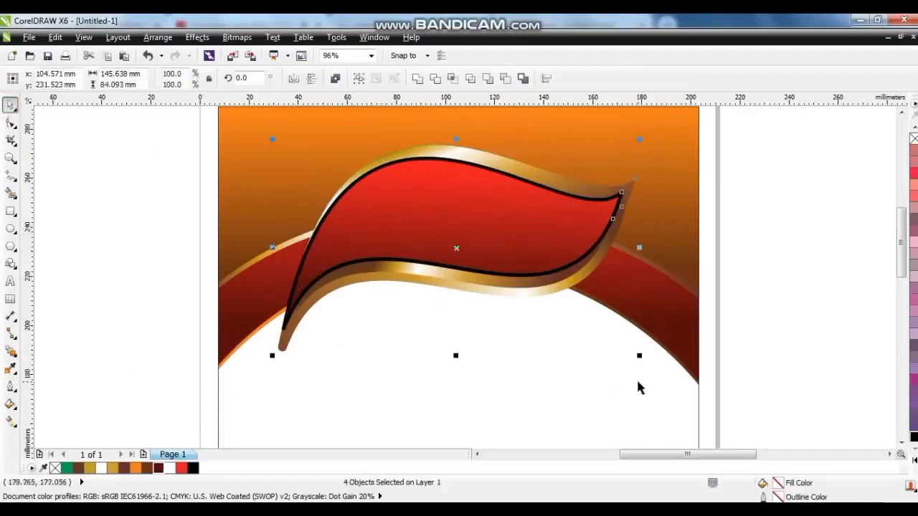
{"action": "key", "text": "ctrl+g"}
{"action": "left_click", "coordinate": [14, 355]}
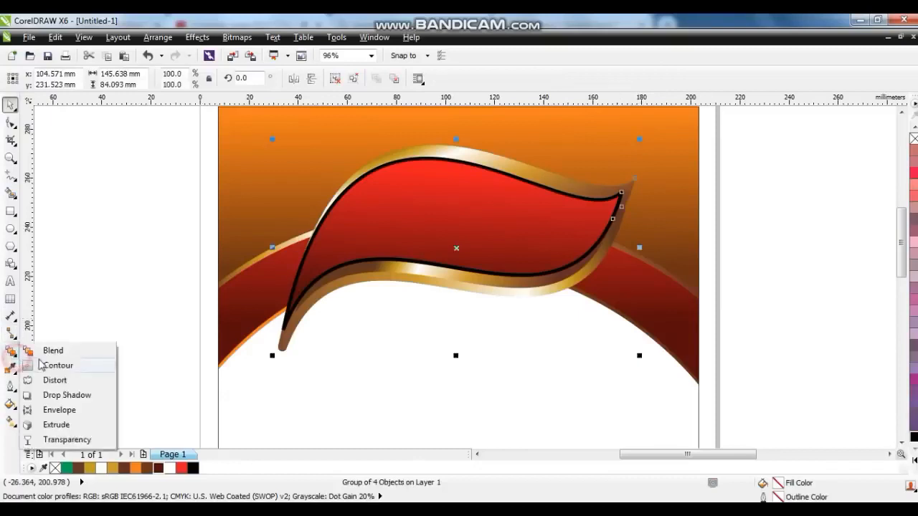
{"action": "left_click", "coordinate": [52, 395]}
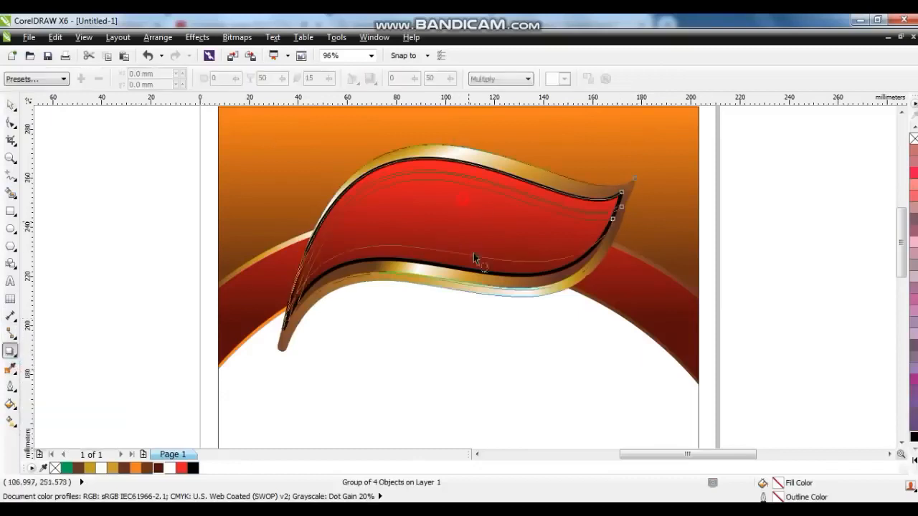
{"action": "left_click_drag", "start_coordinate": [456, 248], "coordinate": [465, 269]}
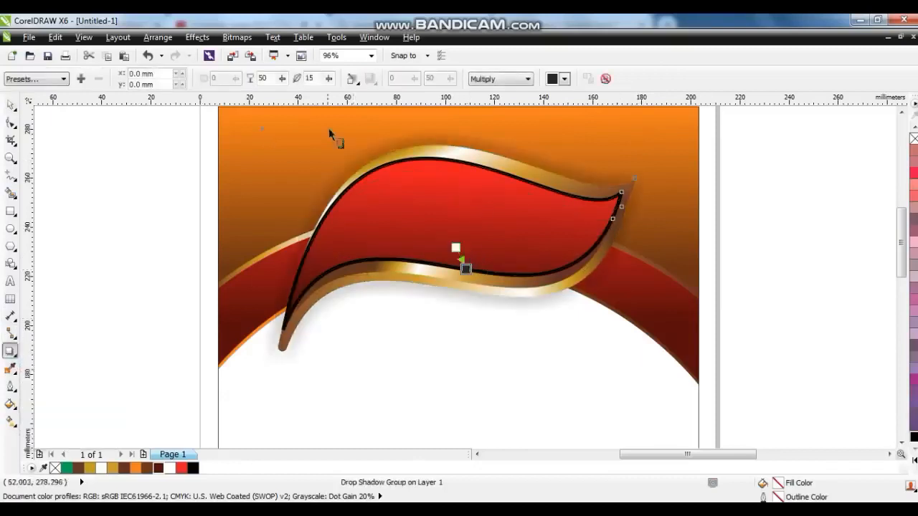
Set the banner shadow's blending mode to Normal with an opacity of 100 and extend its offset slightly downward.
{"action": "left_click", "coordinate": [525, 80]}
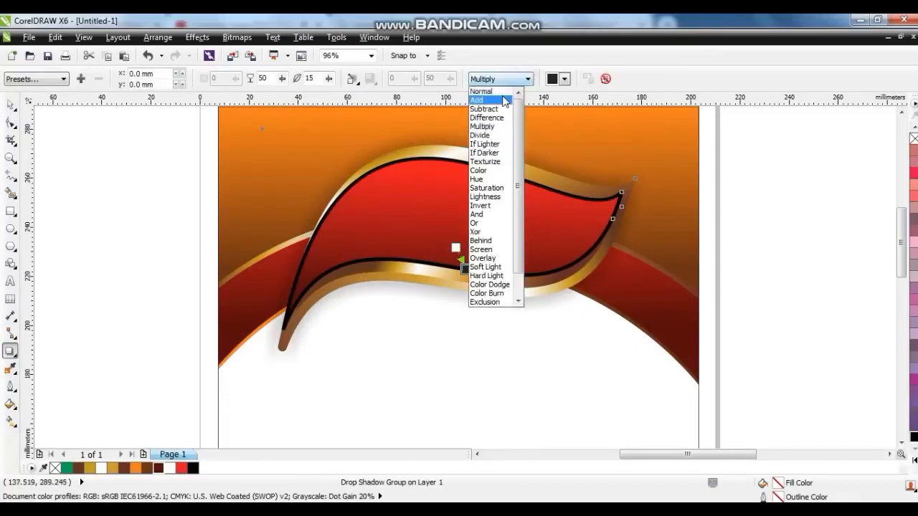
{"action": "left_click", "coordinate": [502, 92]}
{"action": "left_click_drag", "start_coordinate": [465, 269], "coordinate": [468, 287]}
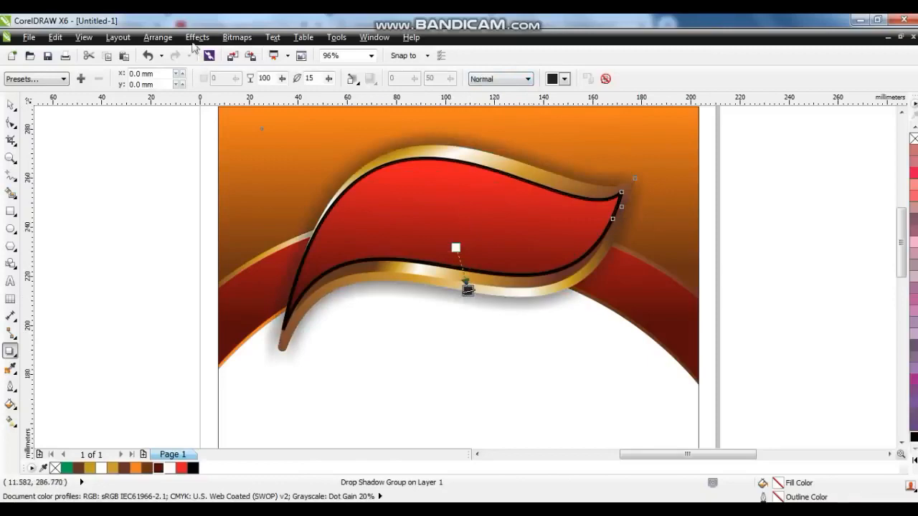
{"action": "left_click", "coordinate": [196, 38]}
{"action": "left_click", "coordinate": [184, 187]}
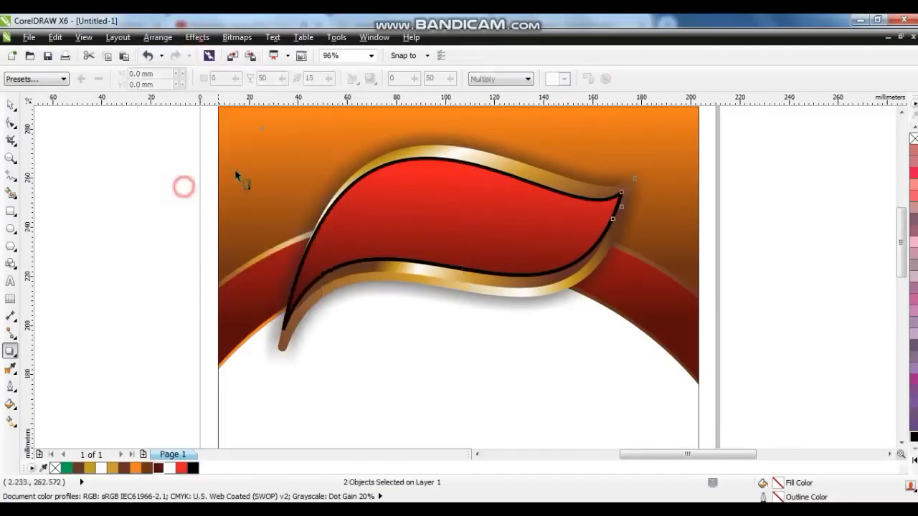
{"action": "left_click", "coordinate": [10, 106]}
{"action": "left_click", "coordinate": [117, 228]}
Place the yellow-orange wave bitmap over the flyer's lower area and stretch it vertically to about 220.8 × 232.9 mm.
{"action": "scroll", "coordinate": [335, 256], "scroll_direction": "down", "scroll_amount": 2}
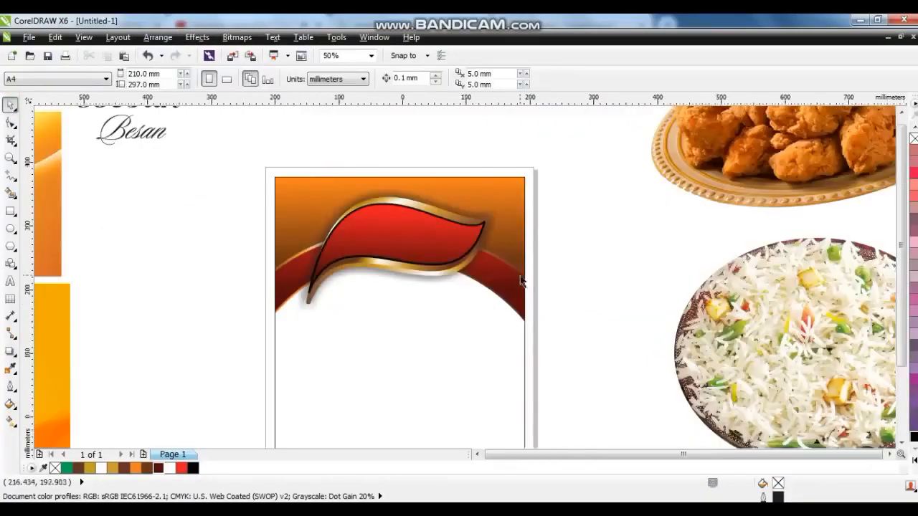
{"action": "scroll", "coordinate": [537, 290], "scroll_direction": "down", "scroll_amount": 1}
{"action": "left_click_drag", "start_coordinate": [261, 274], "coordinate": [147, 260]}
{"action": "left_click", "coordinate": [260, 334]}
{"action": "left_click_drag", "start_coordinate": [254, 334], "coordinate": [488, 367]}
{"action": "left_click_drag", "start_coordinate": [474, 316], "coordinate": [473, 259]}
{"action": "key", "text": "shift+F2"}
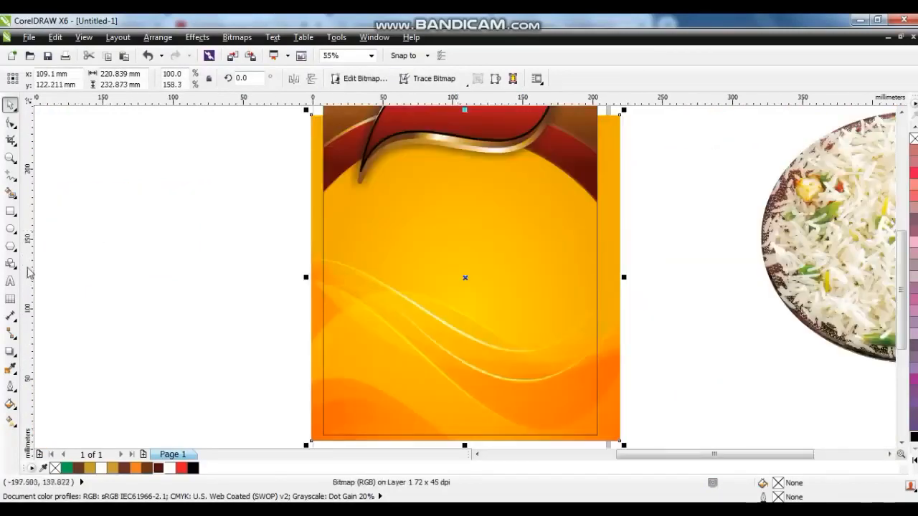
Apply a vertical transparency to the wave bitmap so it fades out towards the header and stays opaque at its base.
{"action": "left_click", "coordinate": [25, 354]}
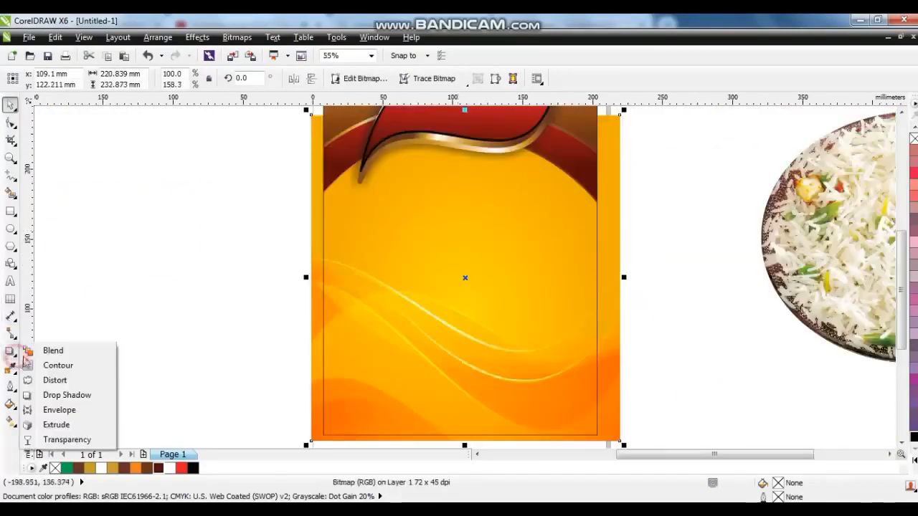
{"action": "left_click", "coordinate": [44, 441]}
{"action": "left_click_drag", "start_coordinate": [443, 169], "coordinate": [448, 410]}
{"action": "left_click", "coordinate": [10, 106]}
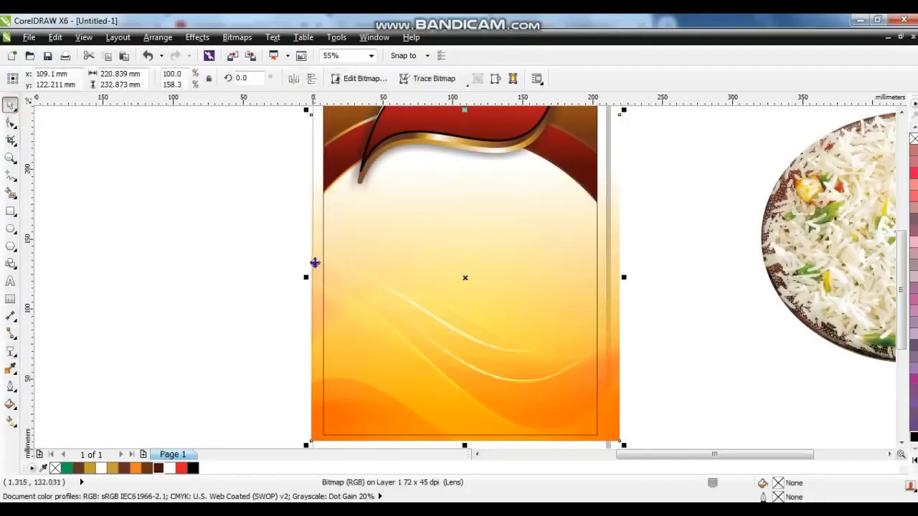
PowerClip the faded wave bitmap inside the flyer's page rectangle and check the clipped contents.
{"action": "right_click", "coordinate": [318, 209]}
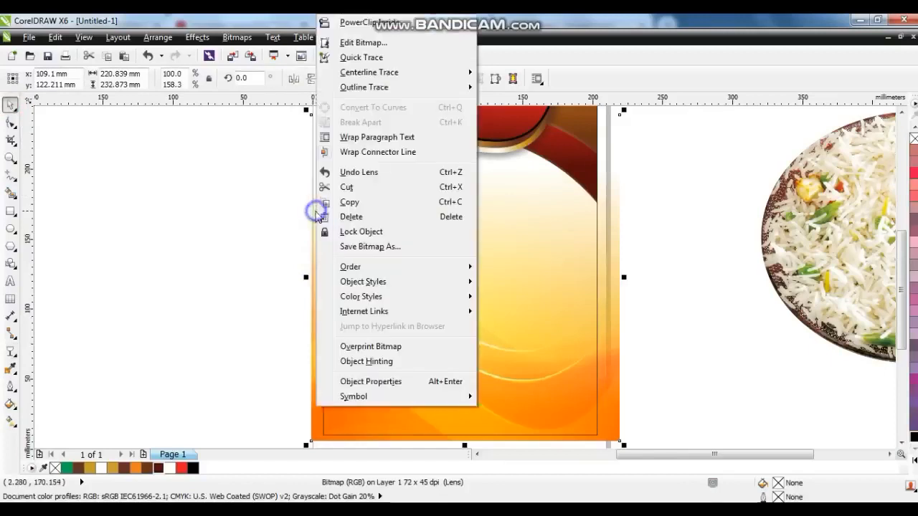
{"action": "left_click", "coordinate": [351, 14]}
{"action": "left_click", "coordinate": [323, 255]}
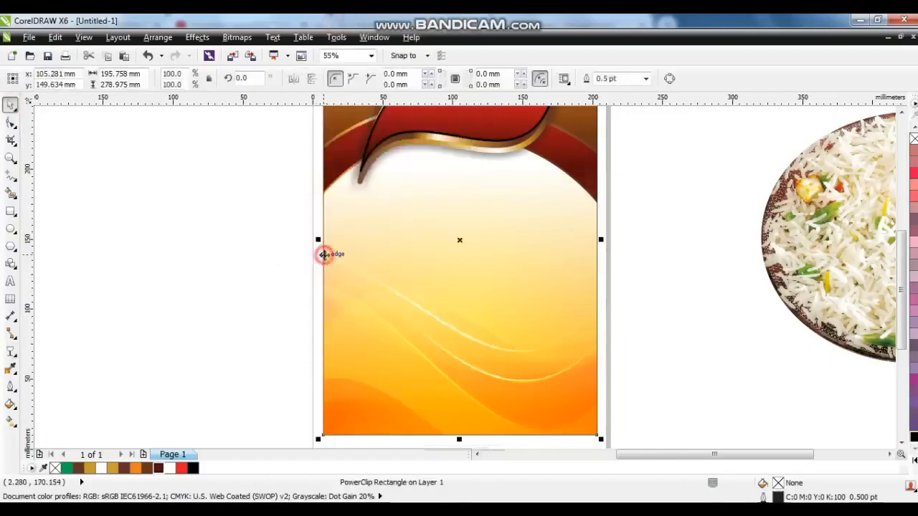
{"action": "right_click", "coordinate": [322, 254]}
{"action": "left_click", "coordinate": [351, 72]}
{"action": "left_click", "coordinate": [427, 272]}
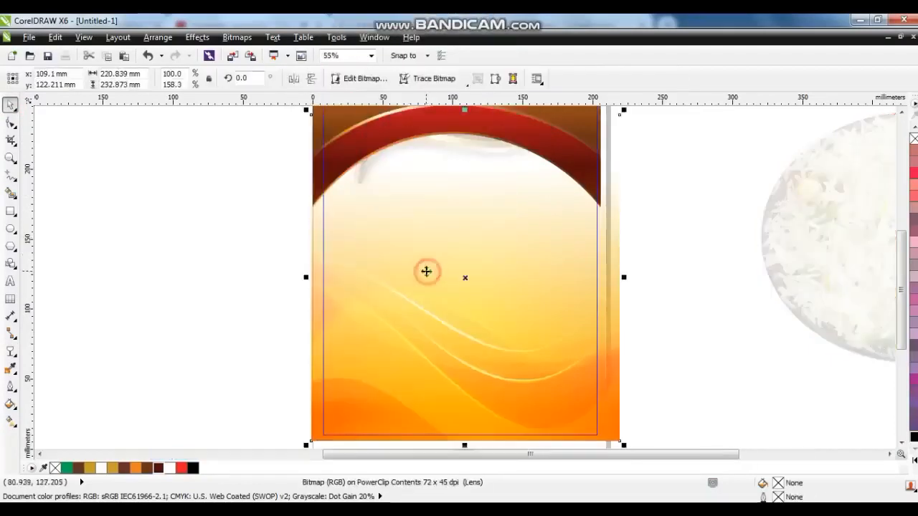
{"action": "right_click", "coordinate": [426, 271]}
{"action": "left_click", "coordinate": [487, 101]}
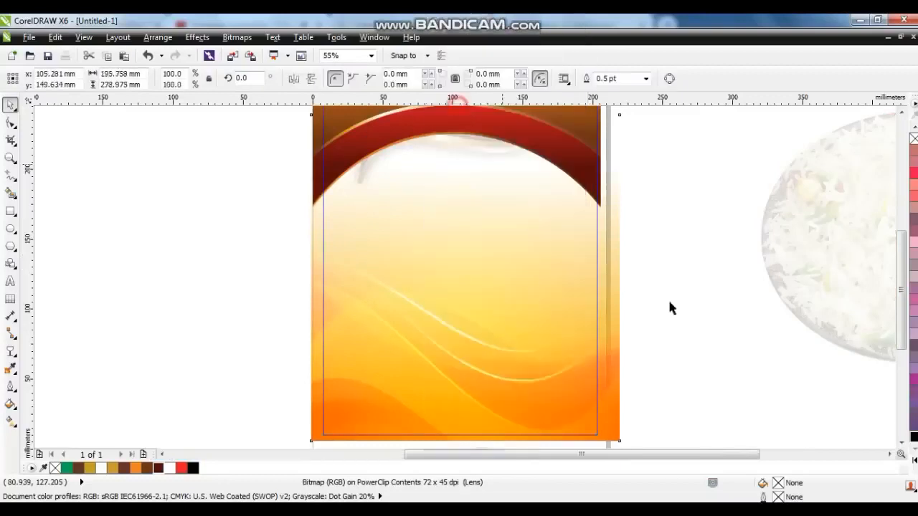
Fill the flyer's PowerClip rectangle with pale yellow, C:0 M:0 Y:40 K:0.
{"action": "left_click", "coordinate": [913, 460]}
{"action": "left_click", "coordinate": [888, 413]}
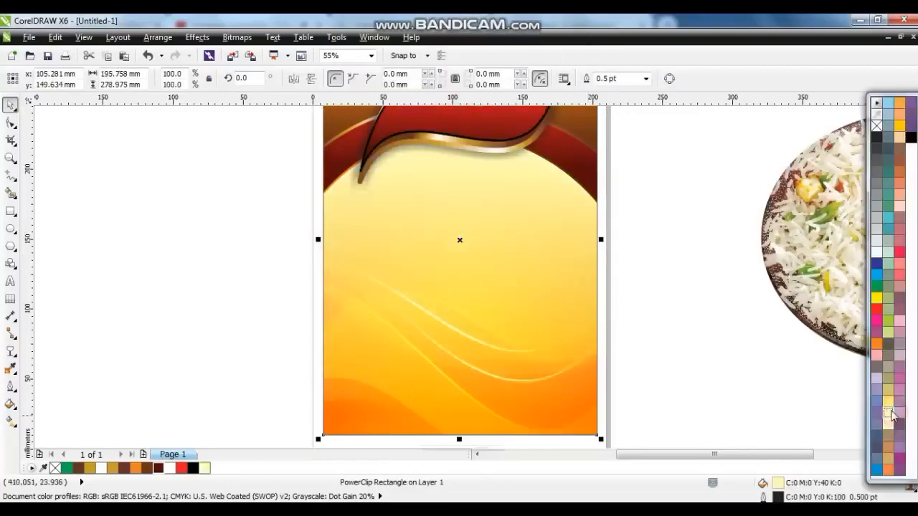
{"action": "left_click", "coordinate": [689, 361]}
Move the leaf banner together with its shadow down by about 10 mm.
{"action": "key", "text": "F4"}
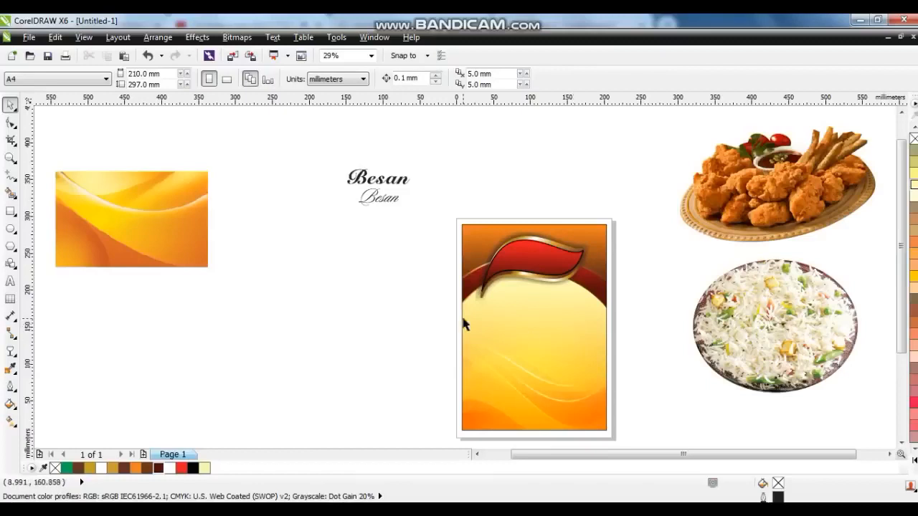
{"action": "left_click_drag", "start_coordinate": [561, 319], "coordinate": [600, 328]}
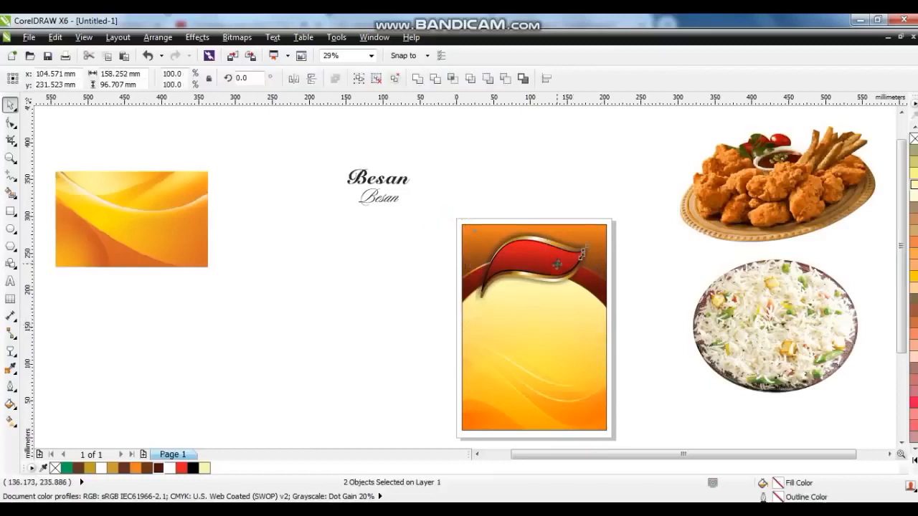
{"action": "left_click_drag", "start_coordinate": [557, 265], "coordinate": [557, 272]}
Place a copy of the bold "Besan" text under the leaf banner and enlarge it to about 112.3 mm wide.
{"action": "left_click", "coordinate": [397, 278]}
{"action": "left_click", "coordinate": [389, 182]}
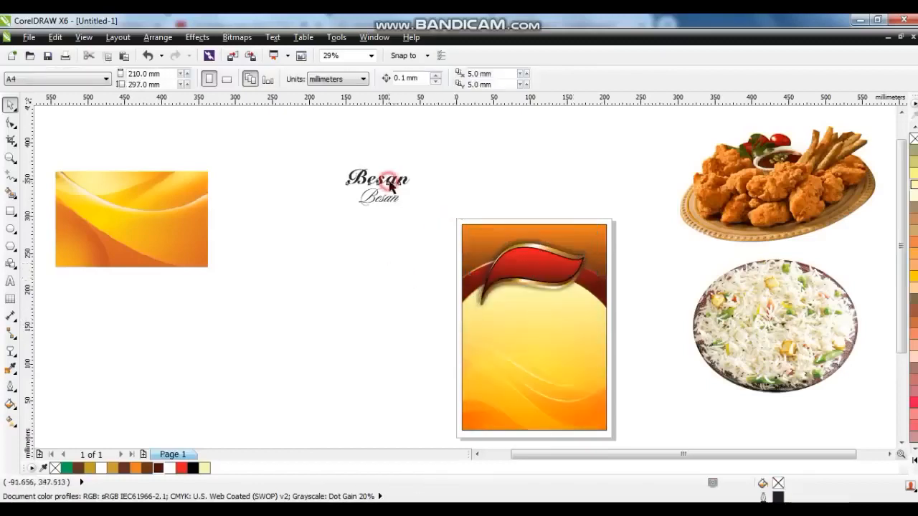
{"action": "left_click_drag", "start_coordinate": [390, 185], "coordinate": [543, 315]}
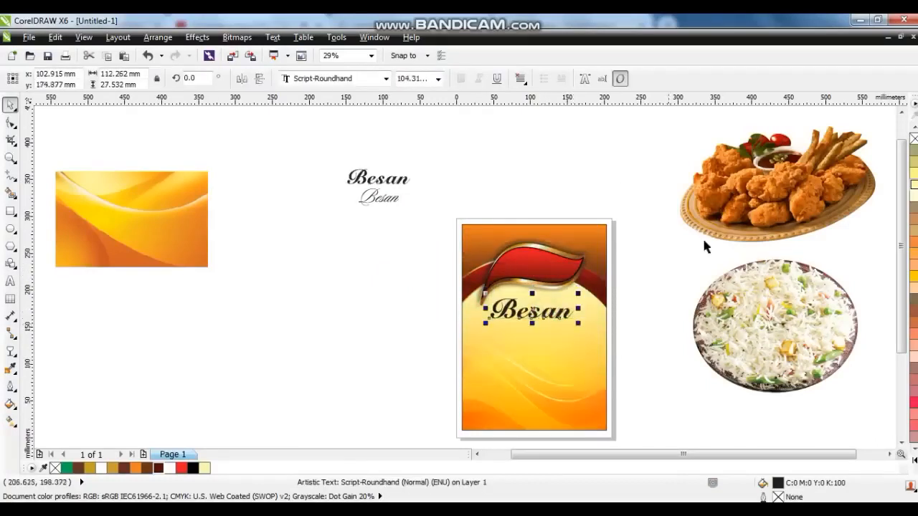
Move the fried chicken plate to the flyer's lower half and scale it down to about 216 mm wide.
{"action": "left_click_drag", "start_coordinate": [728, 215], "coordinate": [531, 404]}
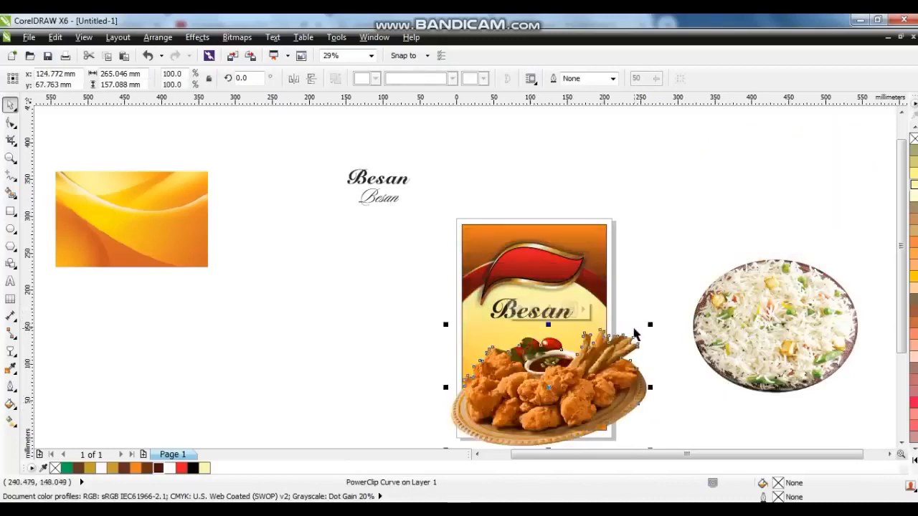
{"action": "left_click", "coordinate": [596, 288]}
{"action": "left_click", "coordinate": [648, 269]}
{"action": "key", "text": "shift+F4"}
{"action": "left_click_drag", "start_coordinate": [523, 366], "coordinate": [514, 372]}
{"action": "left_click_drag", "start_coordinate": [637, 284], "coordinate": [622, 299]}
{"action": "left_click_drag", "start_coordinate": [539, 371], "coordinate": [515, 355]}
Try to PowerClip the chicken plate using a target near the leaf banner and undo it.
{"action": "right_click", "coordinate": [515, 356]}
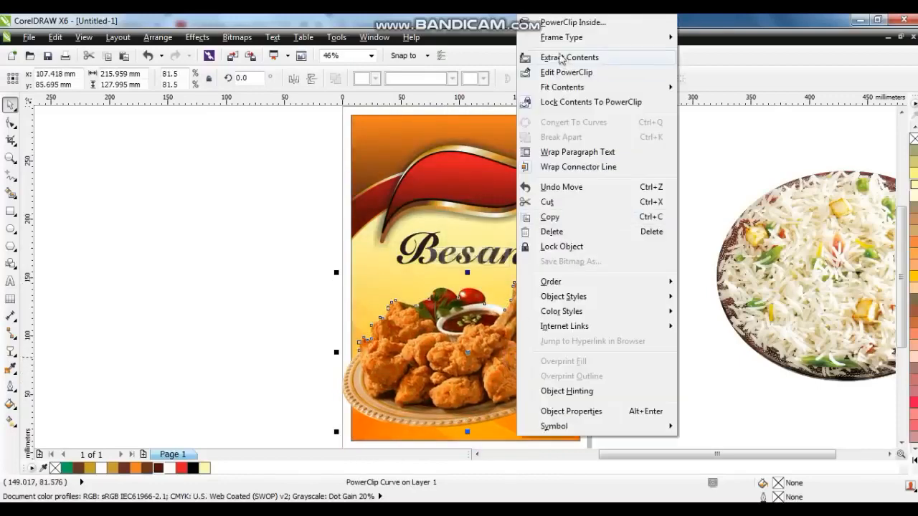
{"action": "left_click", "coordinate": [544, 24]}
{"action": "left_click", "coordinate": [514, 137]}
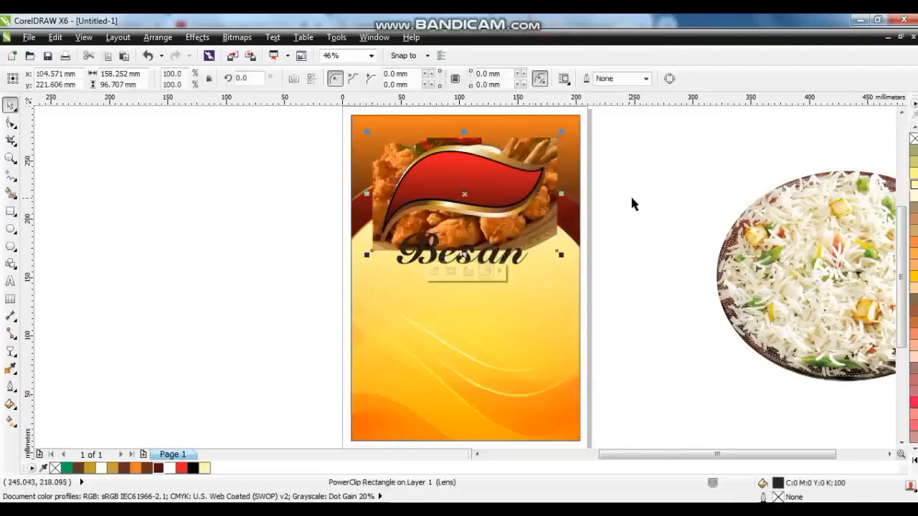
{"action": "key", "text": "ctrl+z"}
{"action": "left_click", "coordinate": [663, 207]}
PowerClip the fried chicken plate inside the flyer's page rectangle so it is trimmed at the page edges.
{"action": "left_click", "coordinate": [530, 345]}
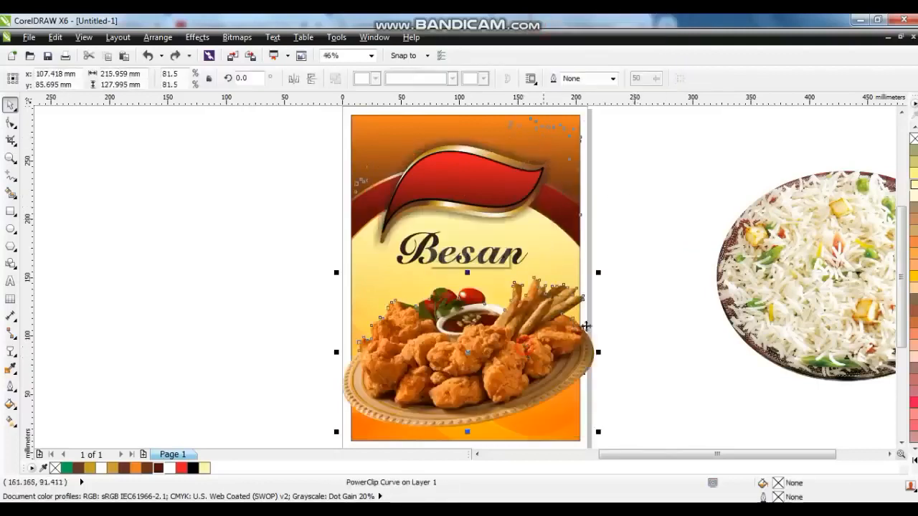
{"action": "left_click", "coordinate": [644, 283]}
{"action": "left_click", "coordinate": [528, 361]}
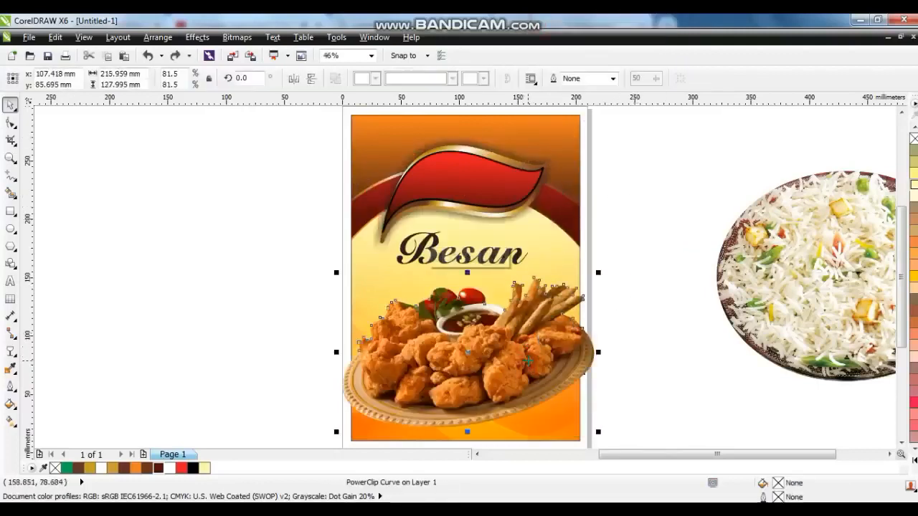
{"action": "right_click", "coordinate": [527, 362]}
{"action": "left_click", "coordinate": [552, 20]}
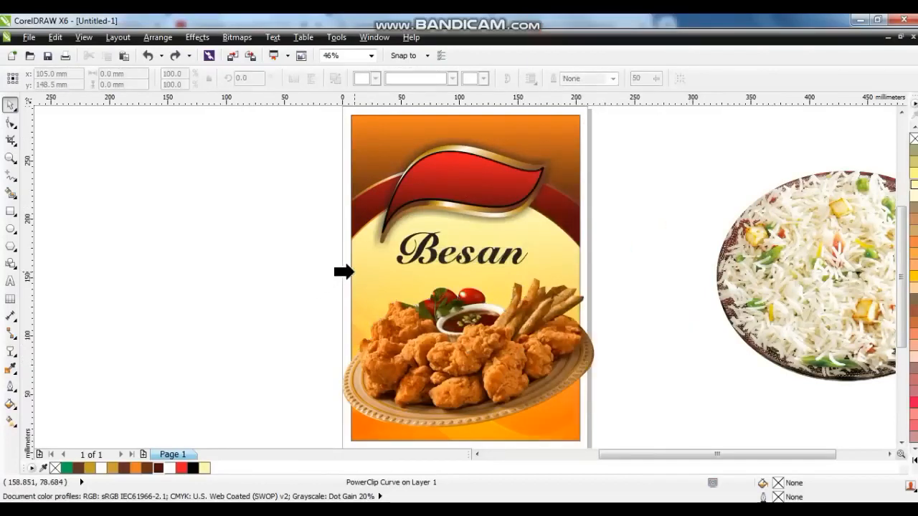
{"action": "left_click", "coordinate": [355, 272]}
{"action": "left_click", "coordinate": [298, 299]}
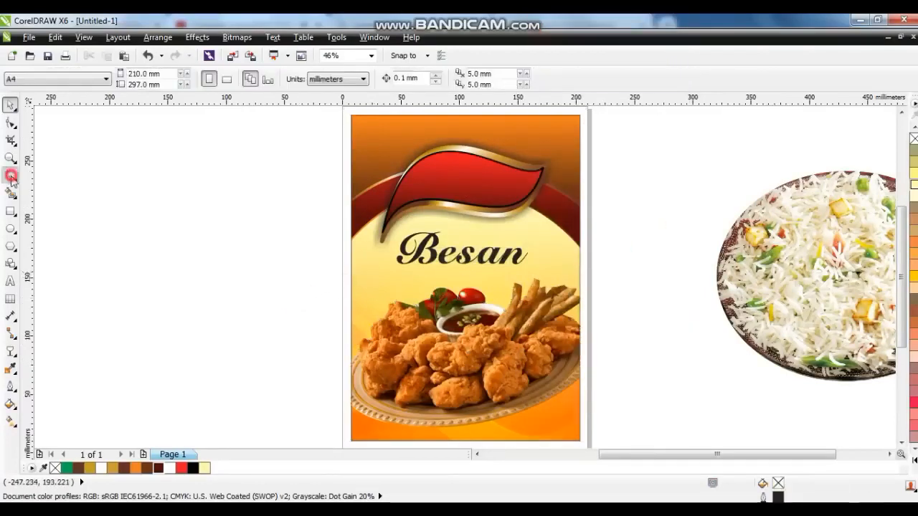
Draw a closed four-sided freehand shape with a slanted upper edge across the flyer's lower part, extending past its edges.
{"action": "left_click", "coordinate": [11, 176]}
{"action": "left_click", "coordinate": [590, 354]}
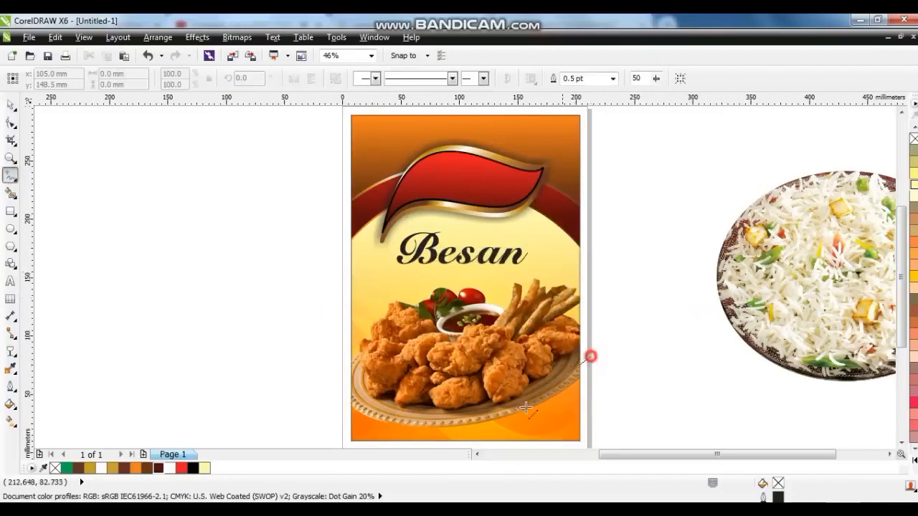
{"action": "left_click", "coordinate": [345, 397]}
{"action": "scroll", "coordinate": [344, 430], "scroll_direction": "down", "scroll_amount": 1}
{"action": "left_click", "coordinate": [347, 428]}
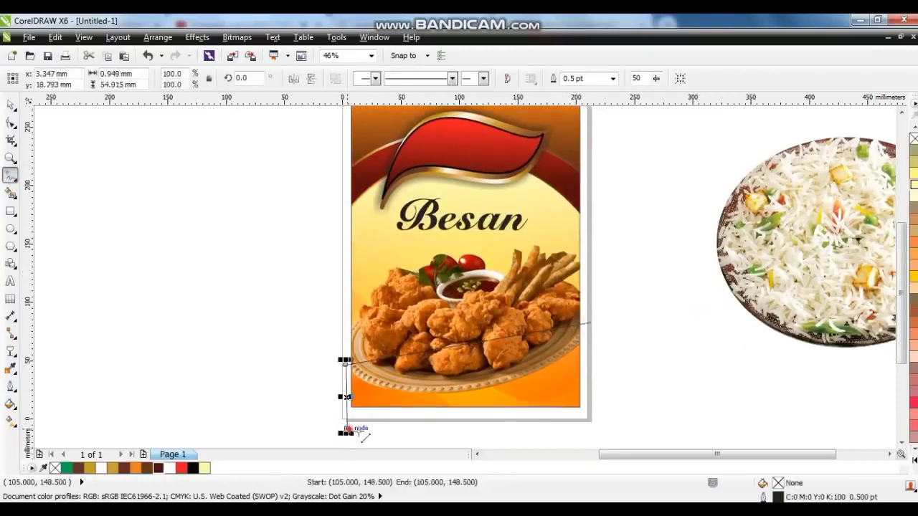
{"action": "left_click", "coordinate": [604, 423]}
{"action": "left_click", "coordinate": [590, 322]}
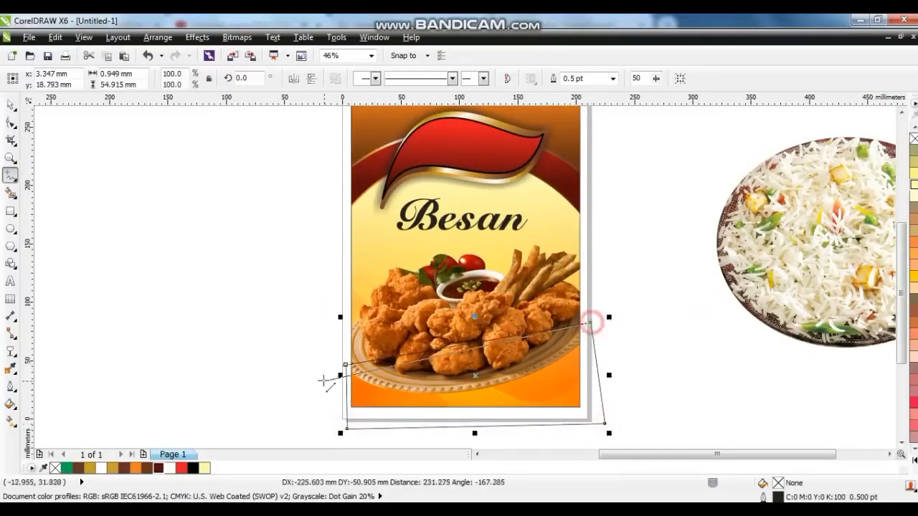
{"action": "left_click", "coordinate": [344, 366]}
{"action": "left_click", "coordinate": [10, 105]}
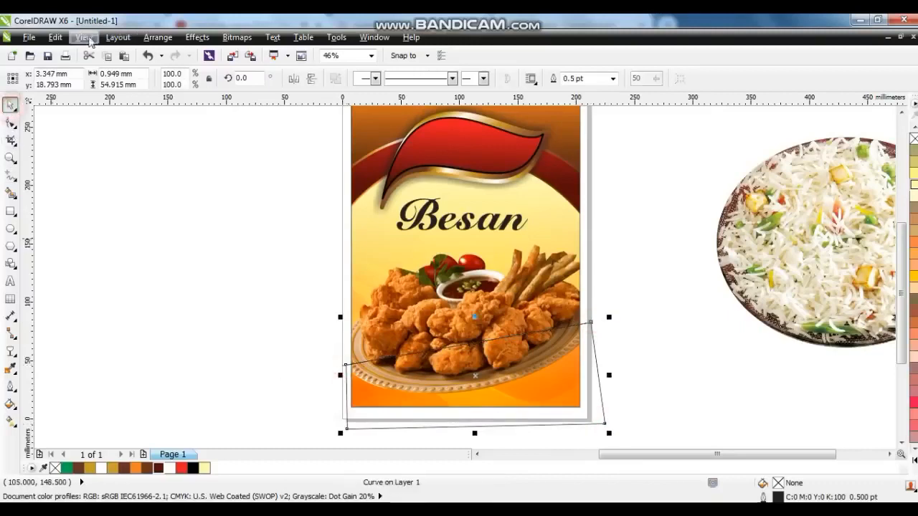
Fill the slanted shape across the flyer's lower part with the Cylinder - Gold 01 fountain preset and give it no outline.
{"action": "left_click", "coordinate": [10, 403]}
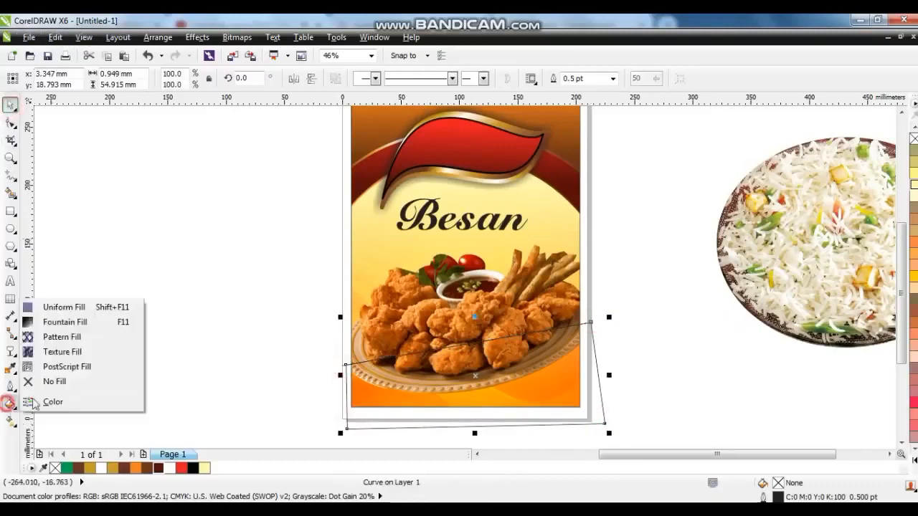
{"action": "left_click", "coordinate": [58, 321]}
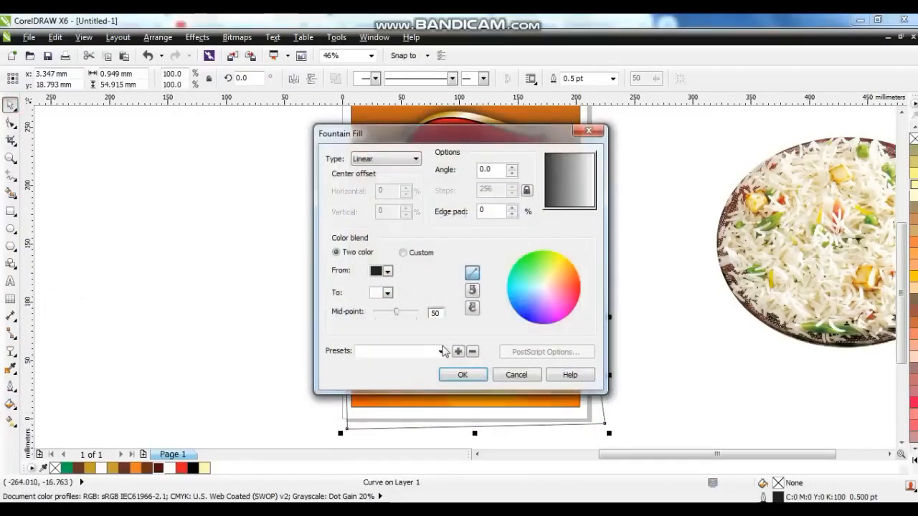
{"action": "left_click", "coordinate": [442, 349]}
{"action": "left_click", "coordinate": [438, 262]}
{"action": "left_click", "coordinate": [437, 144]}
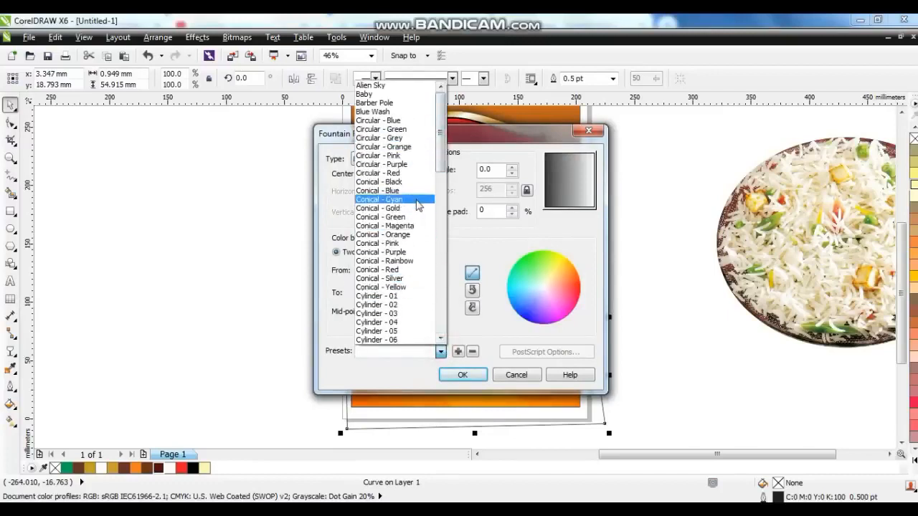
{"action": "left_click_drag", "start_coordinate": [440, 152], "coordinate": [433, 213]}
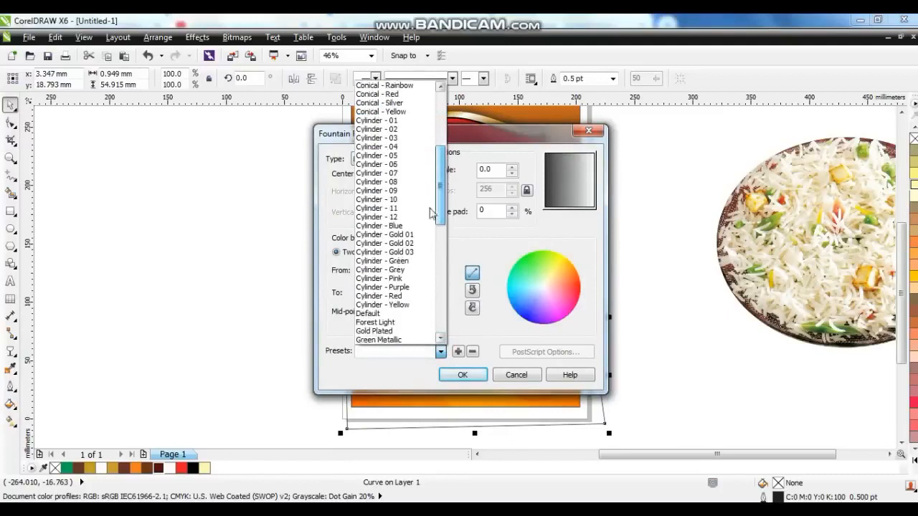
{"action": "left_click", "coordinate": [401, 243]}
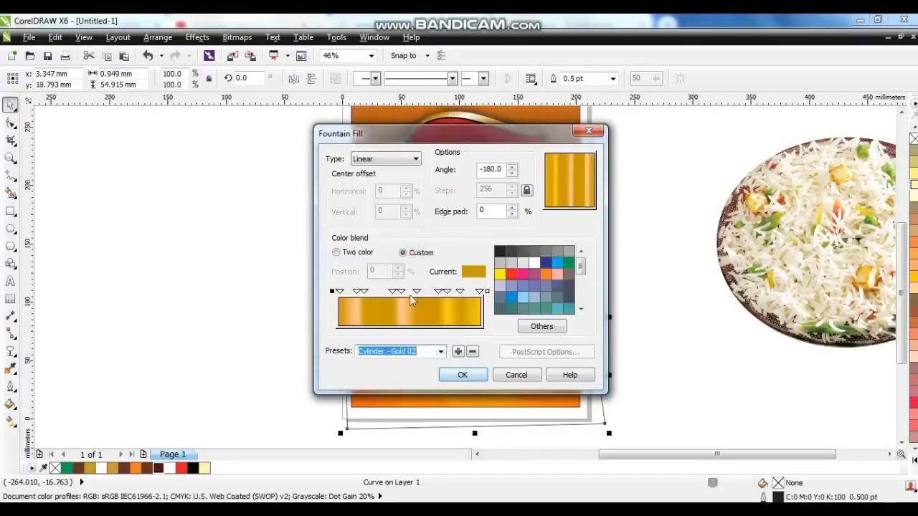
{"action": "left_click", "coordinate": [440, 350]}
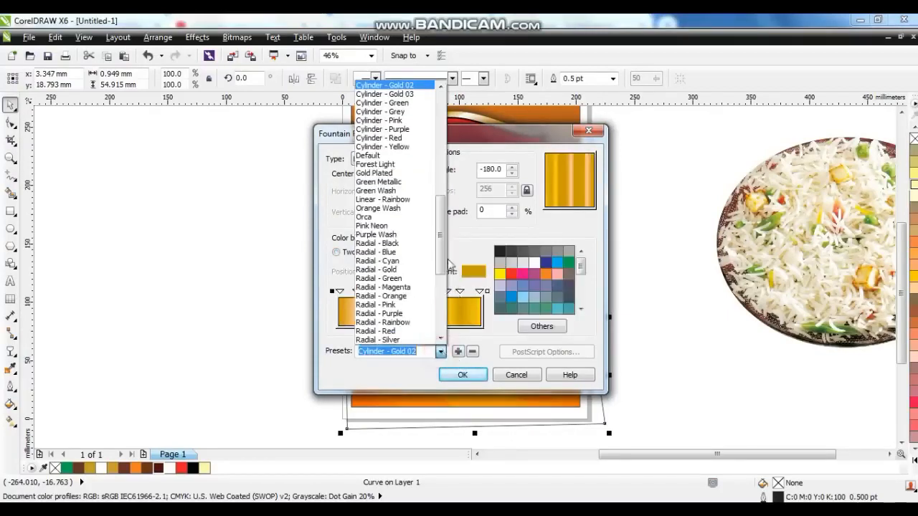
{"action": "left_click_drag", "start_coordinate": [440, 228], "coordinate": [440, 216]}
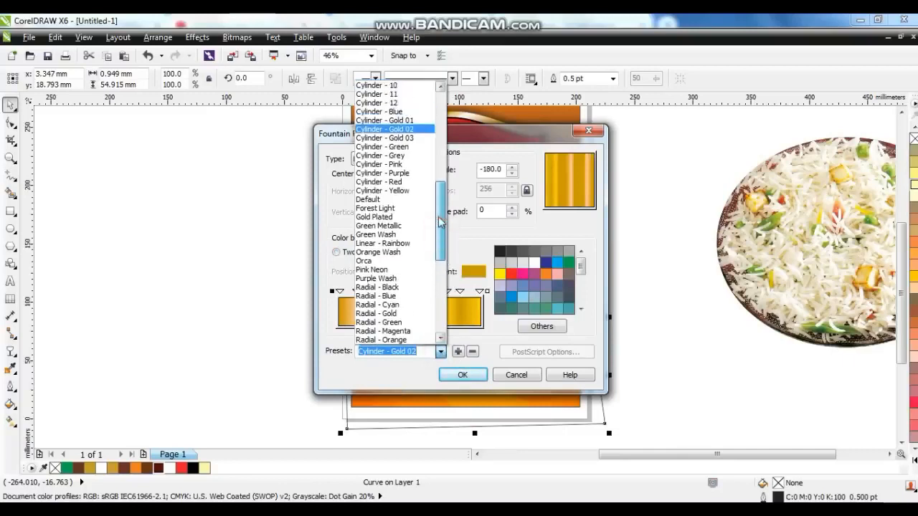
{"action": "left_click", "coordinate": [407, 120]}
{"action": "left_click", "coordinate": [462, 374]}
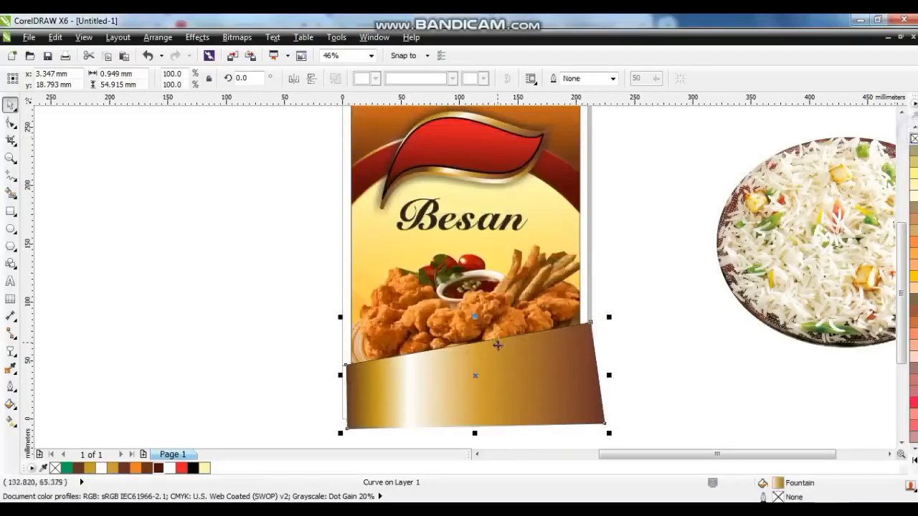
PowerClip the gold slanted shape inside the flyer's page rectangle.
{"action": "right_click", "coordinate": [502, 366]}
{"action": "left_click", "coordinate": [530, 18]}
{"action": "left_click", "coordinate": [459, 270]}
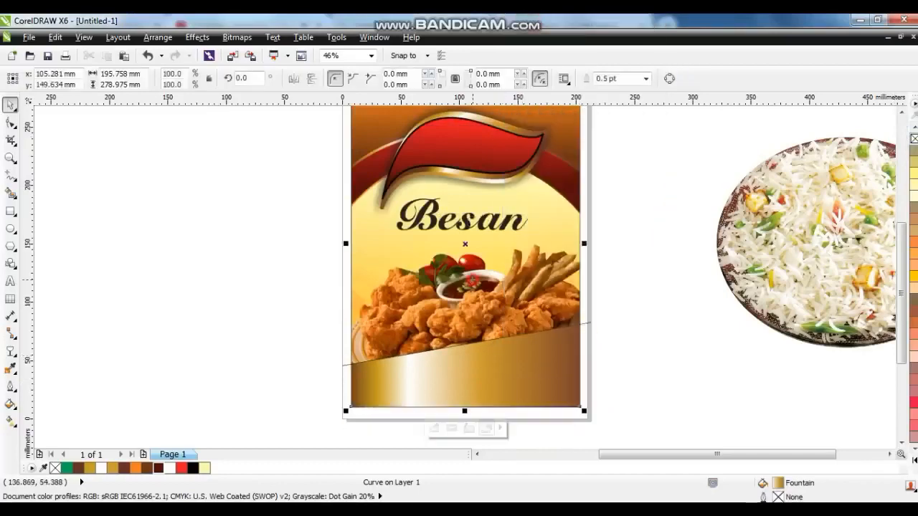
Edit the page rectangle's PowerClip contents to place the gold shape behind the chicken plate, and finish editing.
{"action": "right_click", "coordinate": [491, 380]}
{"action": "left_click", "coordinate": [533, 67]}
{"action": "left_click", "coordinate": [456, 380]}
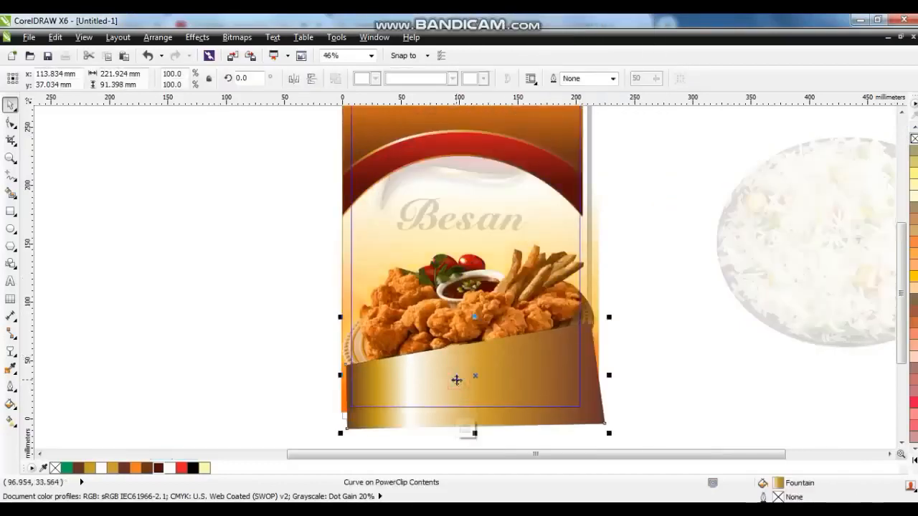
{"action": "key", "text": "shift+Page_Down"}
{"action": "right_click", "coordinate": [457, 386]}
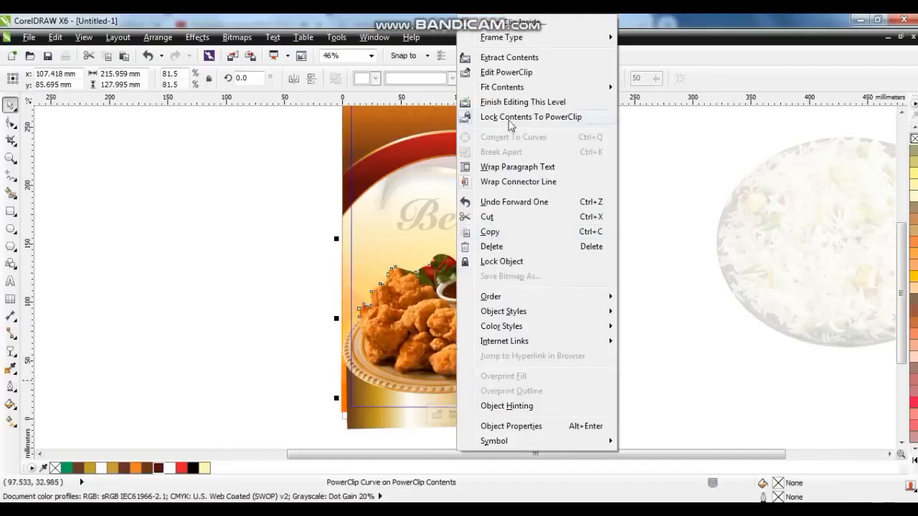
{"action": "left_click", "coordinate": [506, 107]}
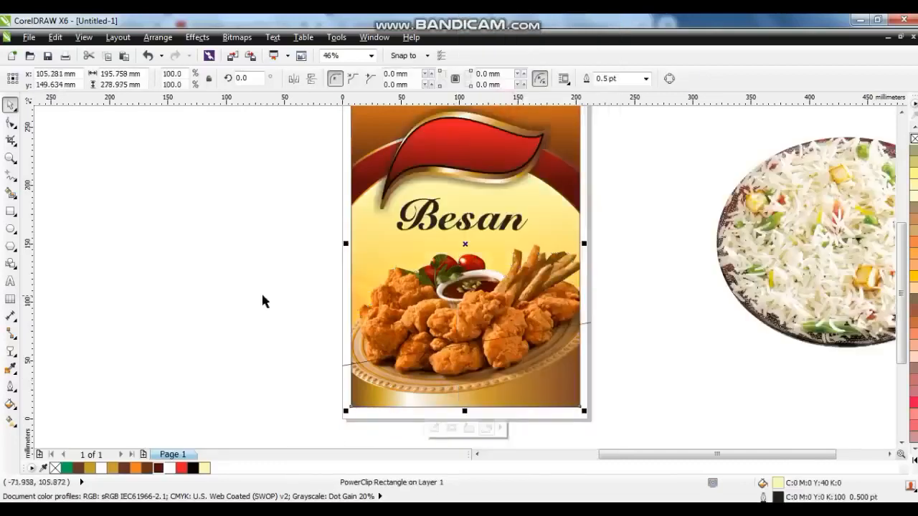
Delete the leftover slanted line that crosses the chicken plate and extends past the page rectangle.
{"action": "left_click", "coordinate": [263, 292]}
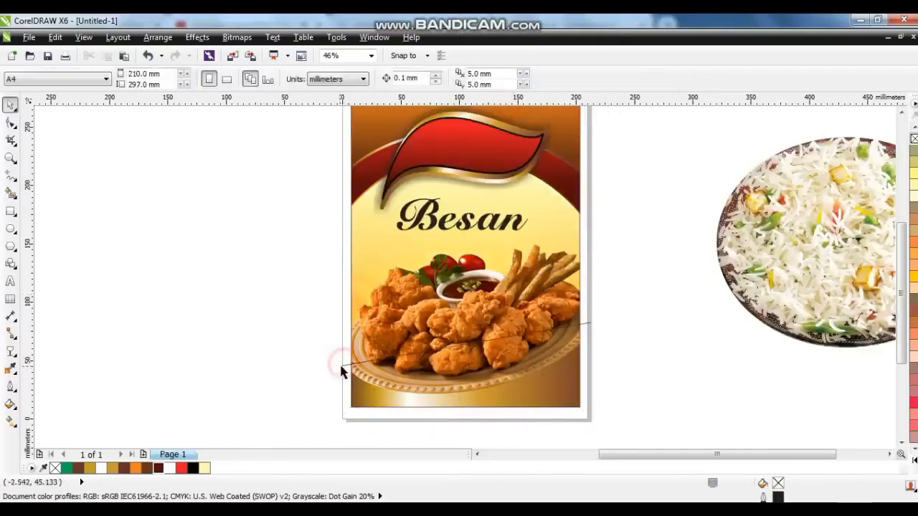
{"action": "left_click", "coordinate": [342, 367]}
{"action": "left_click", "coordinate": [272, 359]}
{"action": "left_click", "coordinate": [462, 316]}
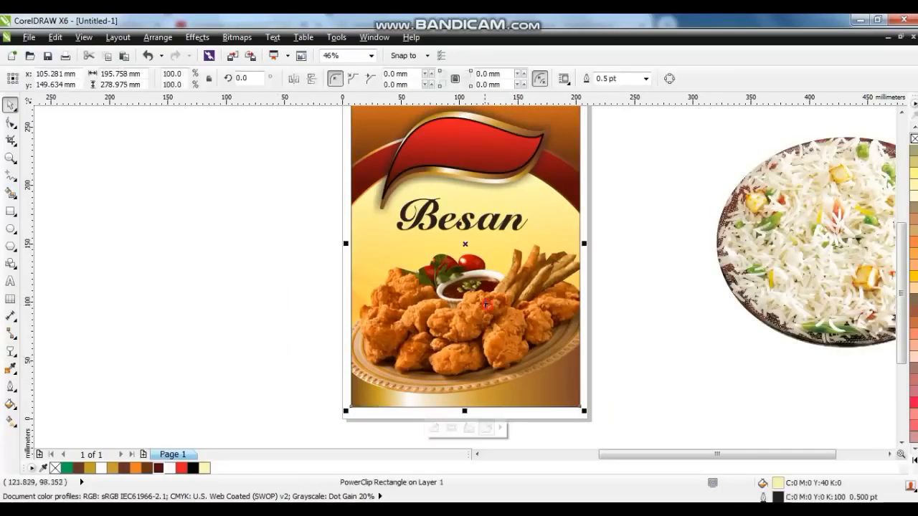
Copy the Besan text up onto the red leaf banner and change the copy's wording to Punjab.
{"action": "scroll", "coordinate": [470, 297], "scroll_direction": "up", "scroll_amount": 1}
{"action": "left_click_drag", "start_coordinate": [465, 262], "coordinate": [462, 188]}
{"action": "left_click", "coordinate": [11, 284]}
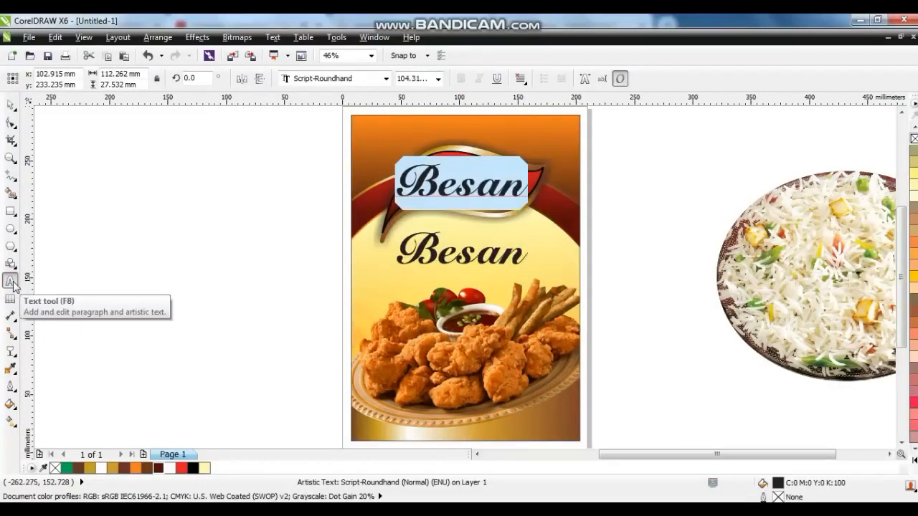
{"action": "type", "text": "Punjab"}
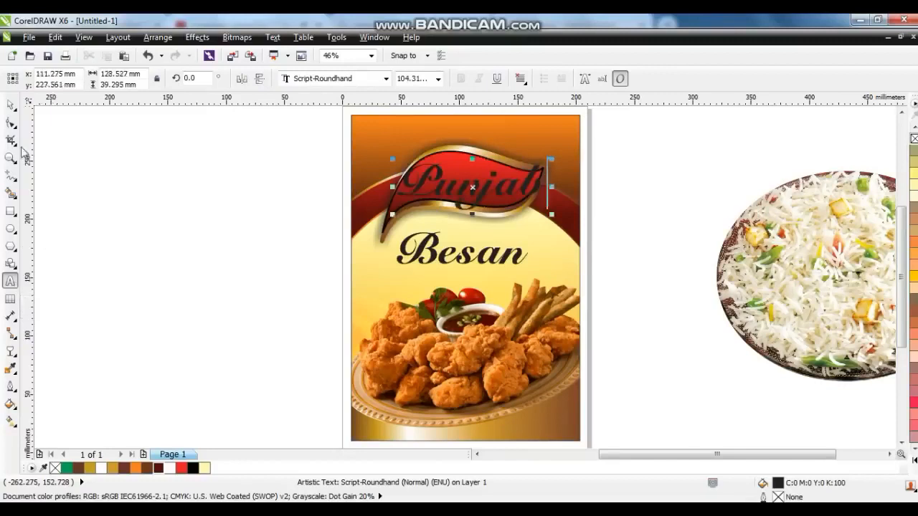
{"action": "left_click", "coordinate": [12, 107]}
Fill the Punjab text with white, scale it to about 103 mm wide and position it within the leaf banner.
{"action": "left_click", "coordinate": [914, 462]}
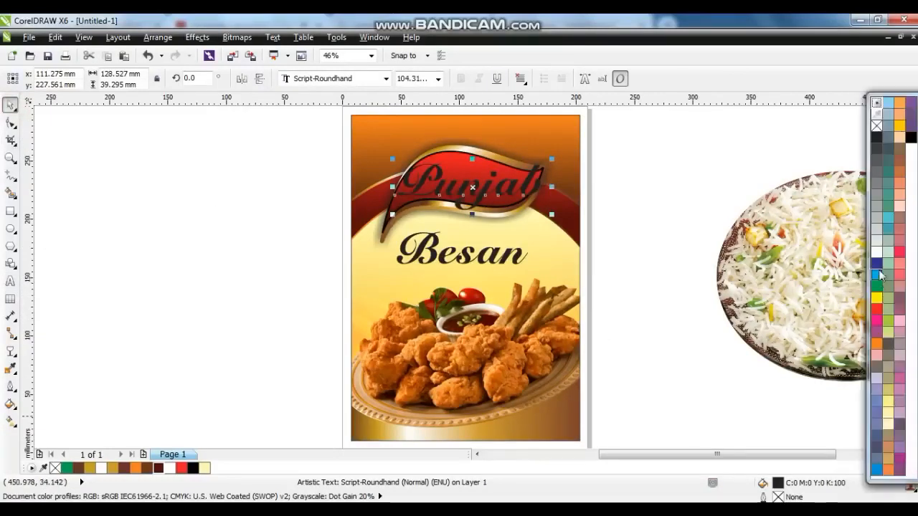
{"action": "left_click", "coordinate": [876, 252]}
{"action": "left_click_drag", "start_coordinate": [551, 213], "coordinate": [534, 210], "text": "shift"}
{"action": "left_click_drag", "start_coordinate": [473, 187], "coordinate": [467, 185]}
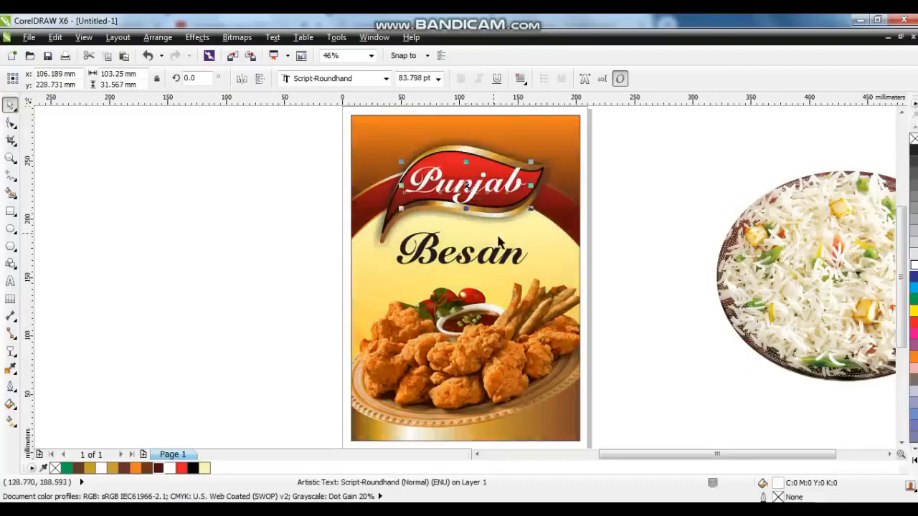
Shift the Punjab text slightly up and left within the banner and convert it to curves.
{"action": "key", "text": "shift+F2"}
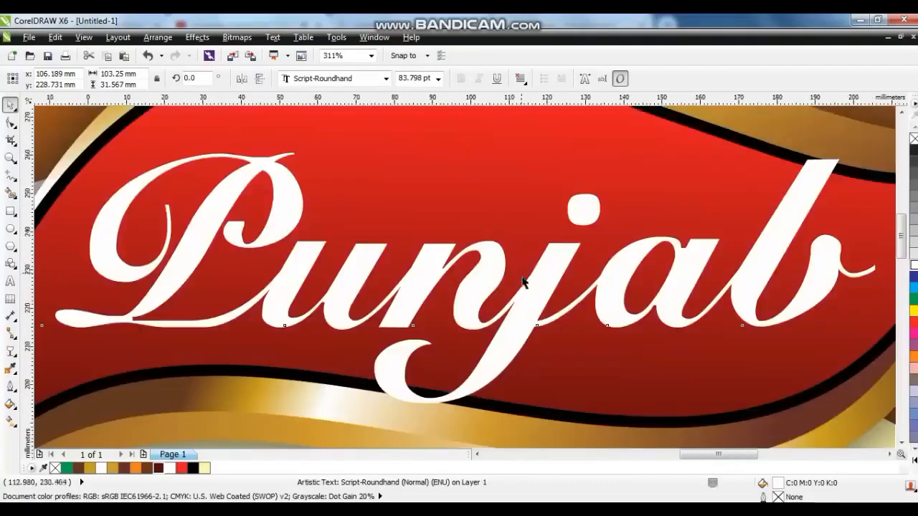
{"action": "scroll", "coordinate": [524, 286], "scroll_direction": "down", "scroll_amount": 1}
{"action": "left_click", "coordinate": [526, 287]}
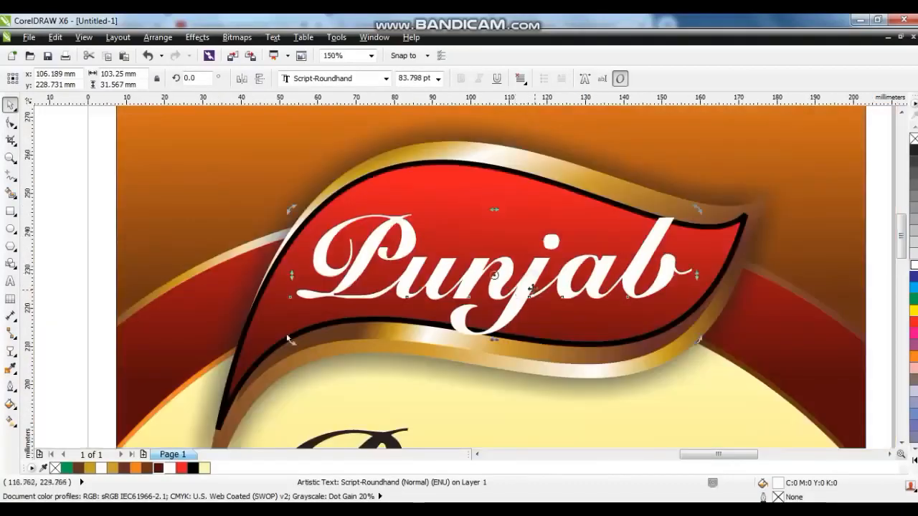
{"action": "left_click_drag", "start_coordinate": [531, 287], "coordinate": [525, 283]}
{"action": "key", "text": "ctrl+q"}
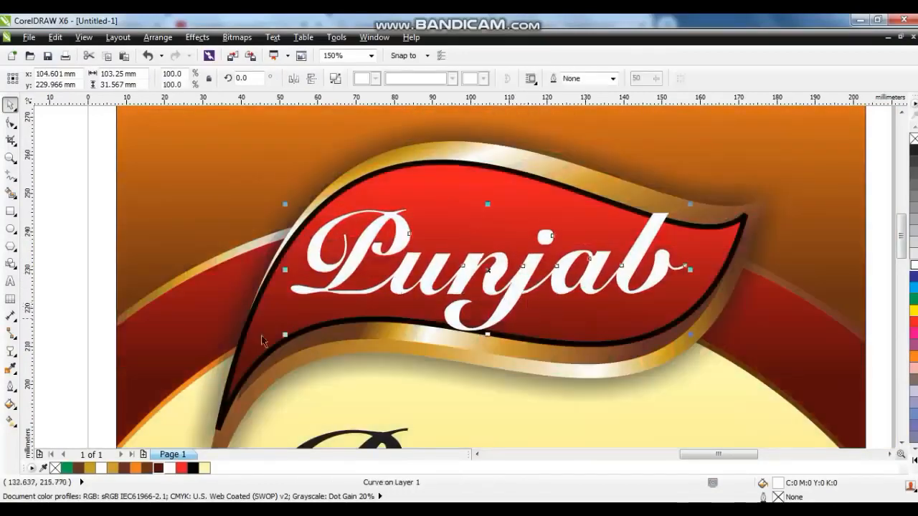
Give the Punjab lettering a 3 pt C100 M100 Y100 K100 outline with rounded corners and caps, set behind fill and scaling with object.
{"action": "left_click", "coordinate": [13, 384]}
{"action": "left_click", "coordinate": [45, 326]}
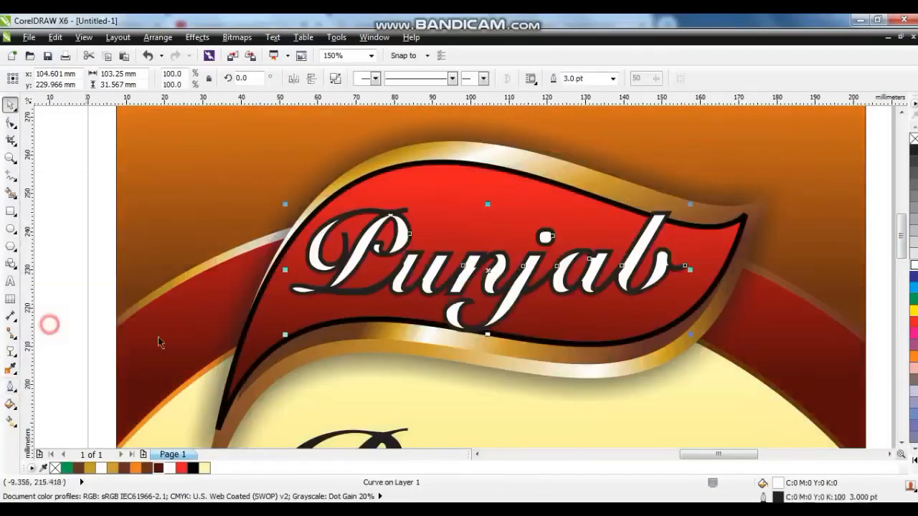
{"action": "left_click", "coordinate": [10, 387]}
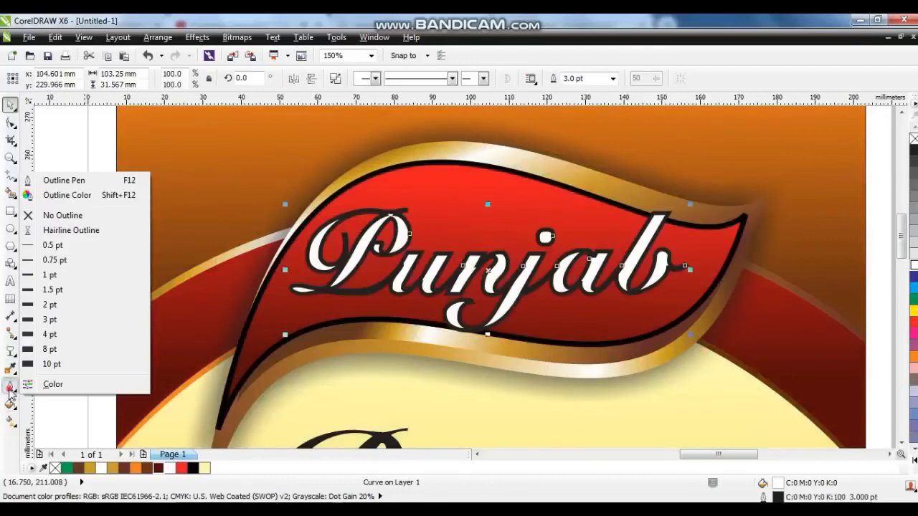
{"action": "left_click", "coordinate": [63, 180]}
{"action": "left_click", "coordinate": [356, 325]}
{"action": "left_click", "coordinate": [417, 325]}
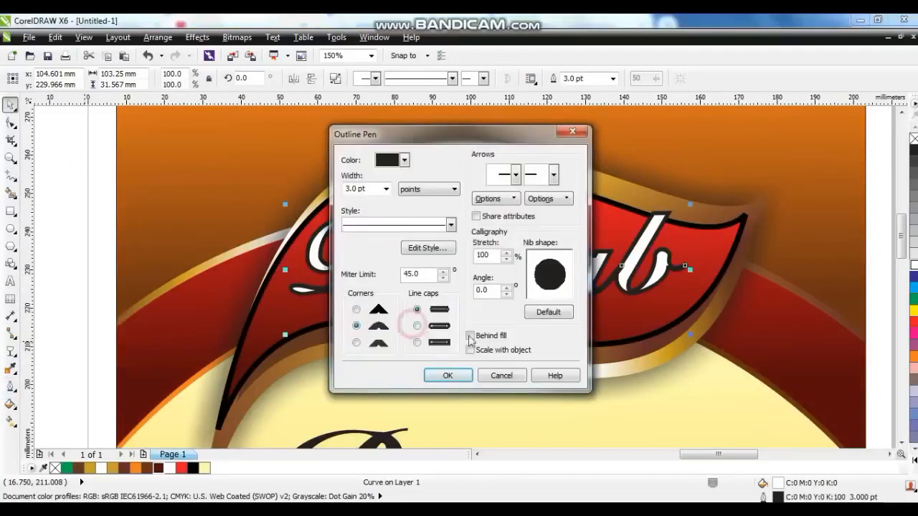
{"action": "left_click", "coordinate": [470, 336]}
{"action": "left_click", "coordinate": [471, 349]}
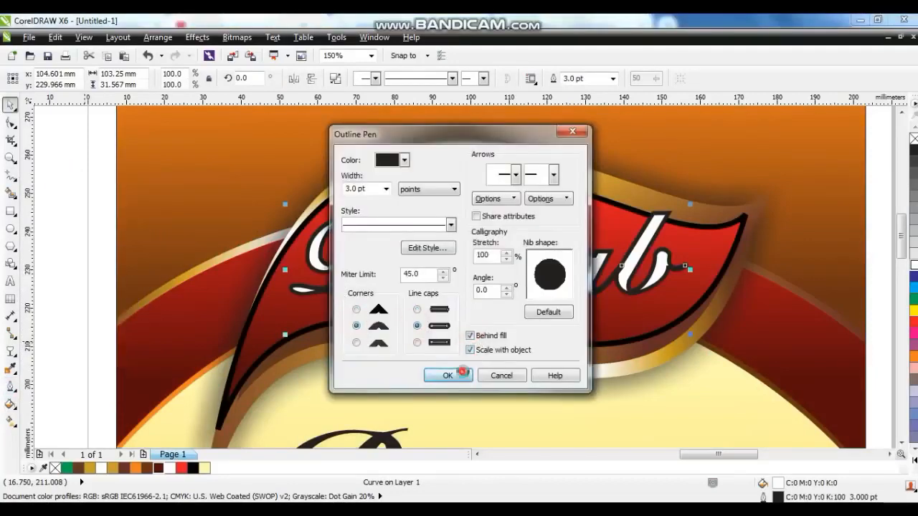
{"action": "left_click", "coordinate": [446, 375]}
{"action": "left_click", "coordinate": [913, 453]}
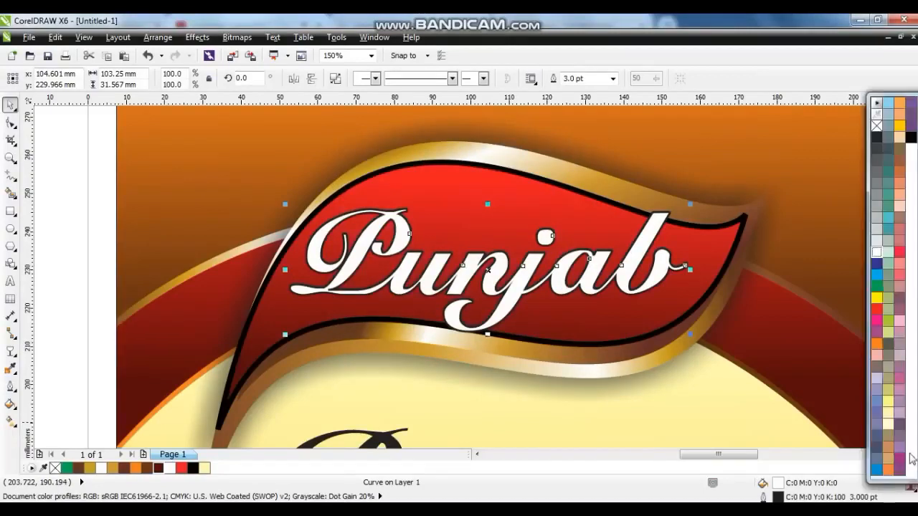
{"action": "right_click", "coordinate": [910, 138]}
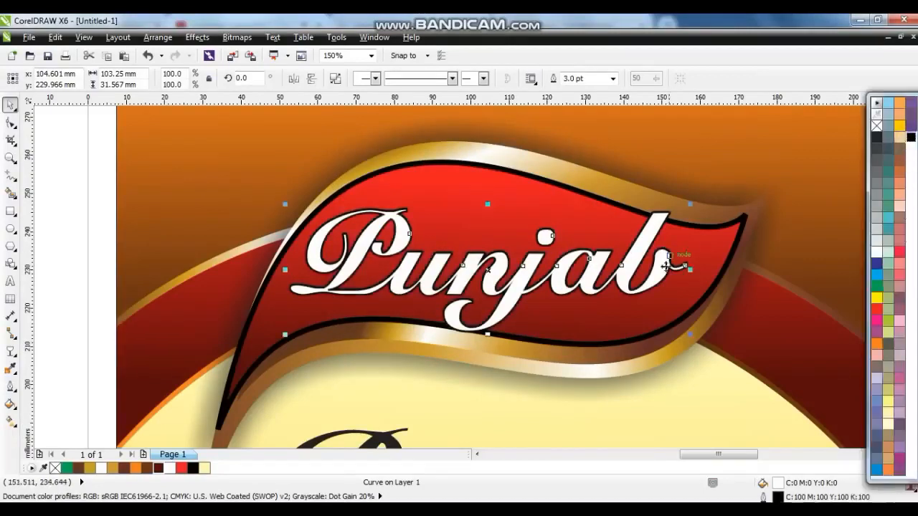
Rotate the Punjab lettering about 8° counterclockwise and enlarge it to about 121 mm wide and 49 mm high.
{"action": "left_click", "coordinate": [630, 269]}
{"action": "left_click_drag", "start_coordinate": [690, 337], "coordinate": [696, 310]}
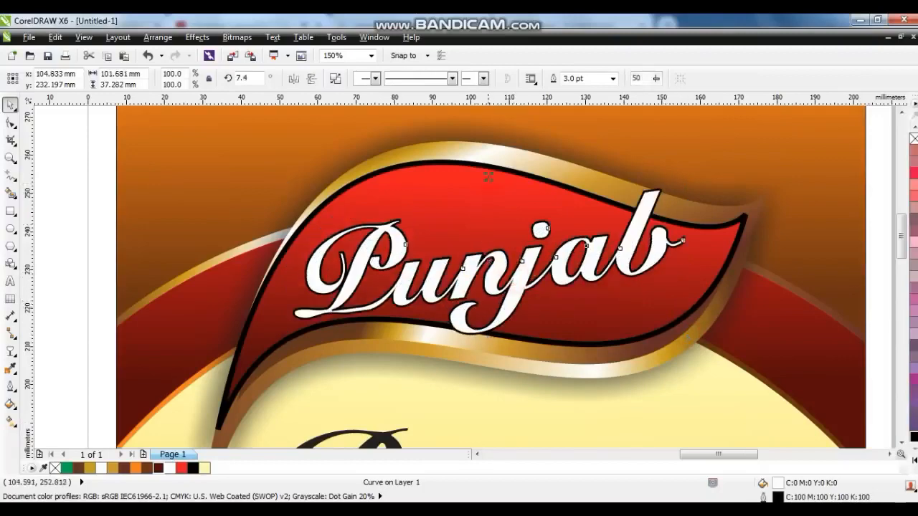
{"action": "left_click_drag", "start_coordinate": [488, 177], "coordinate": [488, 177]}
{"action": "left_click_drag", "start_coordinate": [288, 177], "coordinate": [250, 161]}
{"action": "left_click_drag", "start_coordinate": [686, 345], "coordinate": [721, 358]}
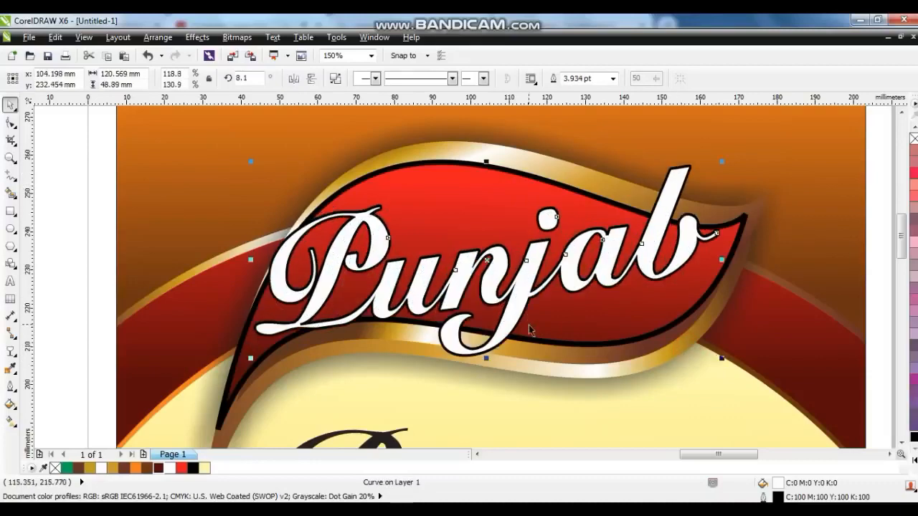
Duplicate the Punjab lettering slightly lower and to the right, fill the copy with C100 M100 Y100 K100 and place it behind the white lettering.
{"action": "left_click_drag", "start_coordinate": [519, 318], "coordinate": [521, 324]}
{"action": "left_click", "coordinate": [914, 436]}
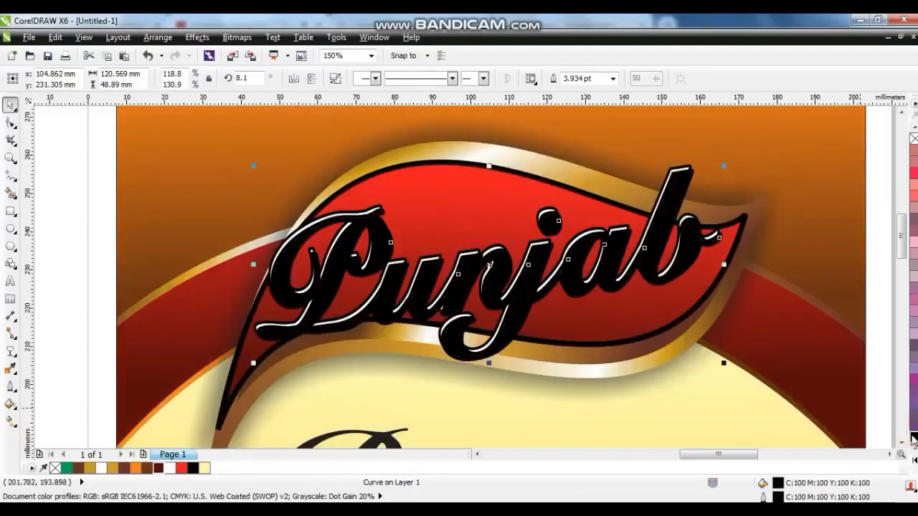
{"action": "key", "text": "ctrl+Page_Down"}
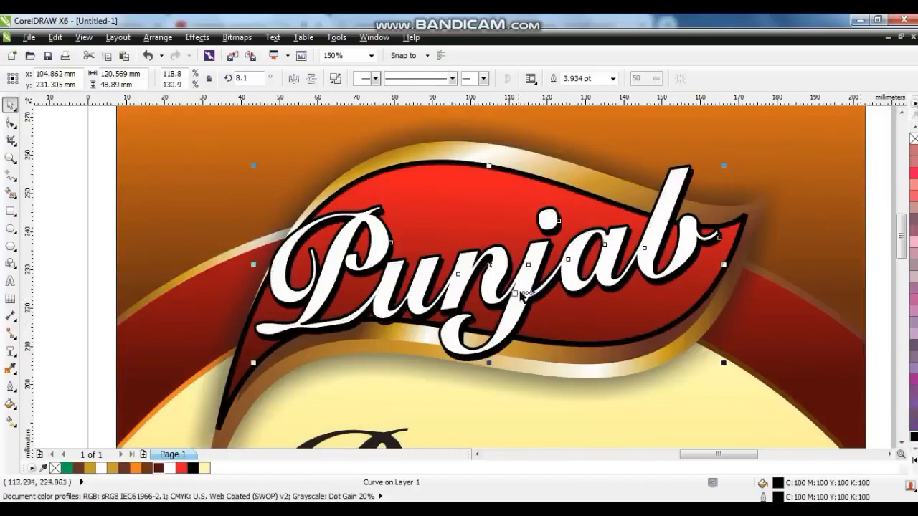
Group the white Punjab lettering with its black copy and shift the group slightly left on the leaf banner.
{"action": "left_click", "coordinate": [518, 291]}
{"action": "left_click", "coordinate": [521, 284]}
{"action": "scroll", "coordinate": [521, 284], "scroll_direction": "down", "scroll_amount": 2}
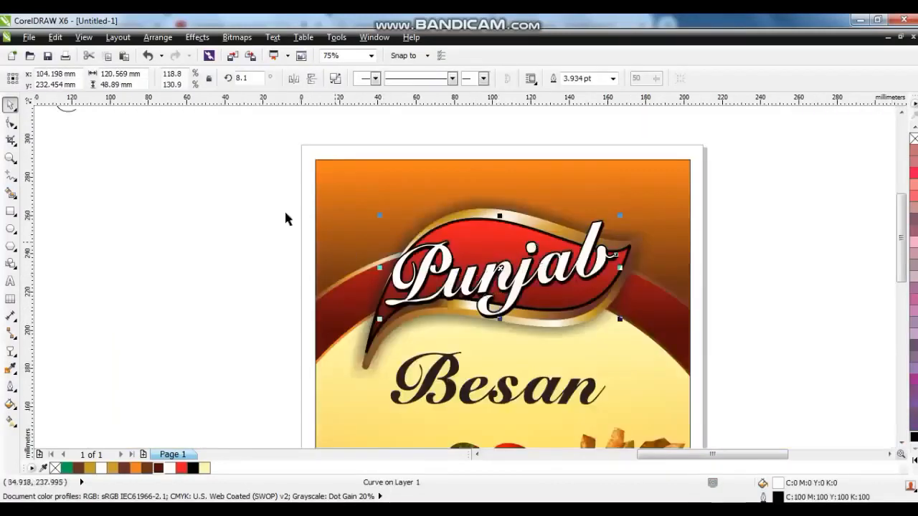
{"action": "left_click_drag", "start_coordinate": [228, 183], "coordinate": [626, 333]}
{"action": "key", "text": "ctrl+g"}
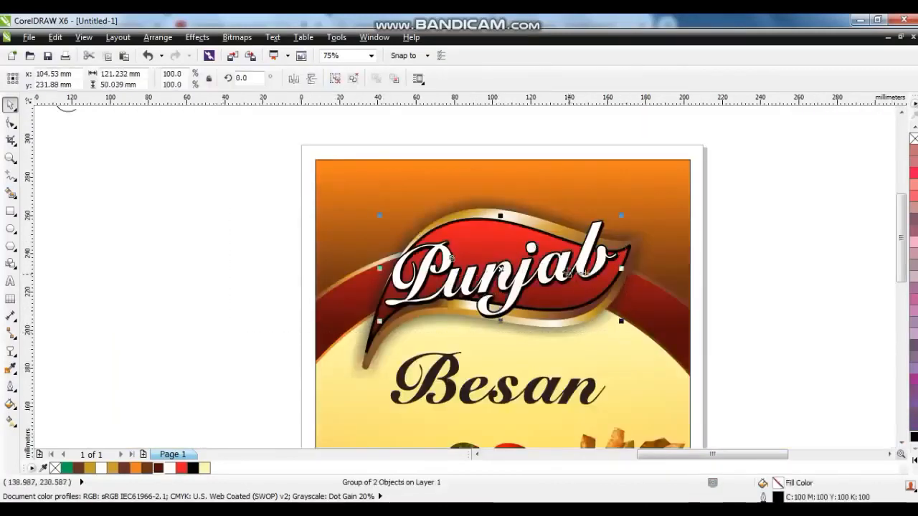
{"action": "left_click_drag", "start_coordinate": [568, 272], "coordinate": [559, 273]}
{"action": "left_click", "coordinate": [269, 283]}
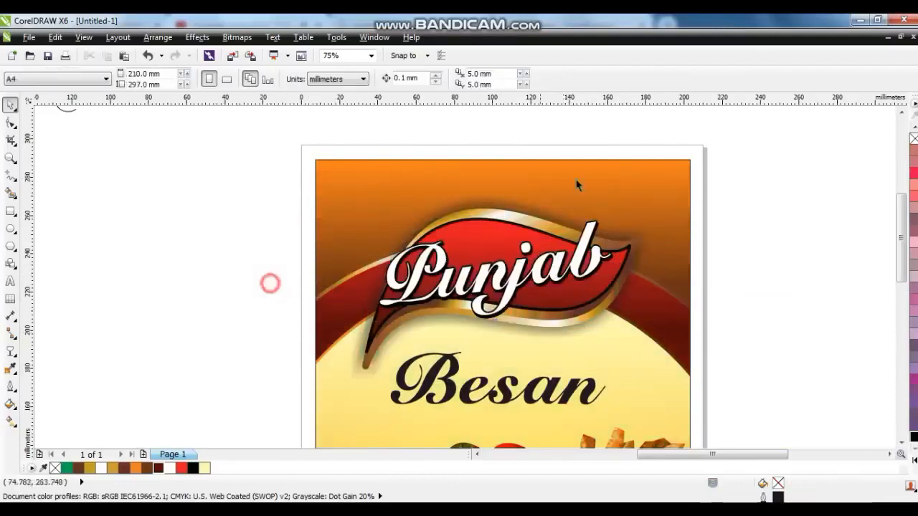
{"action": "left_click", "coordinate": [573, 177]}
{"action": "key", "text": "shift+F4"}
{"action": "left_click", "coordinate": [643, 247]}
{"action": "left_click", "coordinate": [646, 346]}
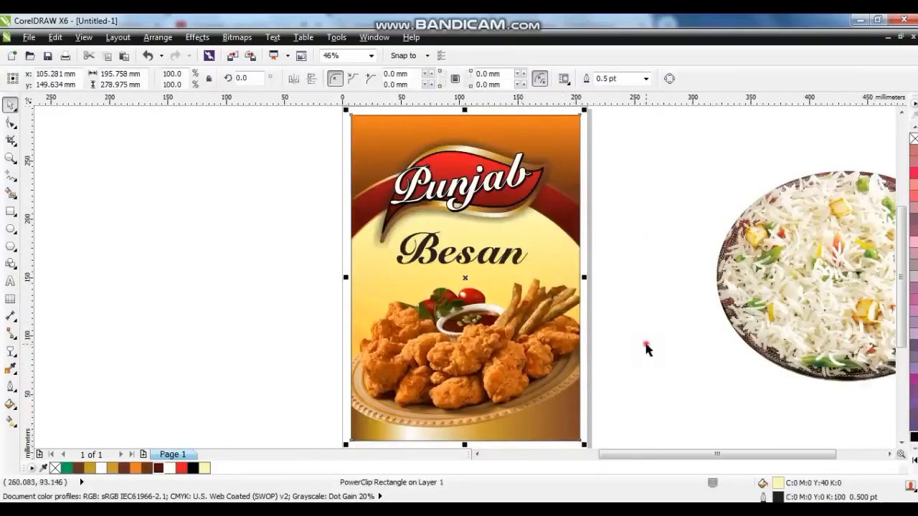
Duplicate the complete Besan flyer to the right of the original, over the loose rice plate.
{"action": "key", "text": "F3"}
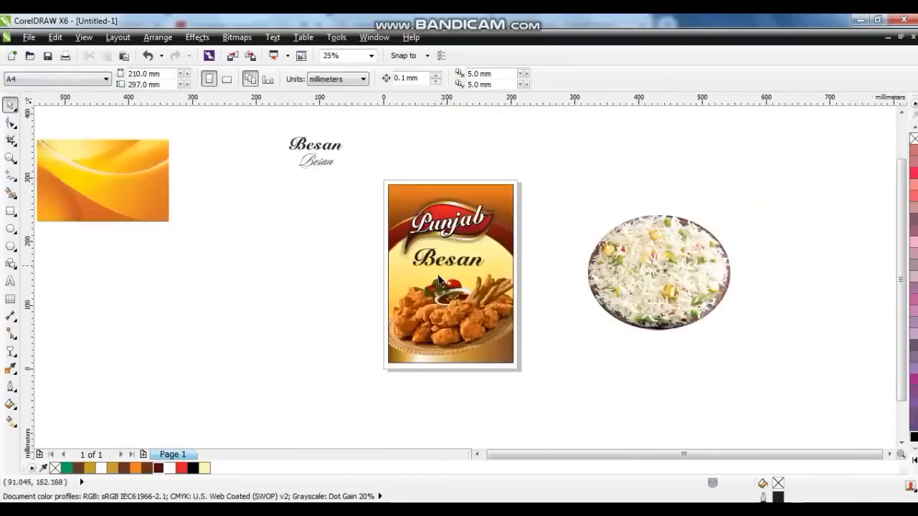
{"action": "left_click_drag", "start_coordinate": [346, 156], "coordinate": [542, 405]}
{"action": "left_click_drag", "start_coordinate": [439, 326], "coordinate": [655, 329]}
{"action": "right_click", "coordinate": [656, 329]}
{"action": "key", "text": "shift+F2"}
Move the rice plate between the two flyers and PowerClip it inside the duplicate flyer's background rectangle.
{"action": "left_click", "coordinate": [531, 308]}
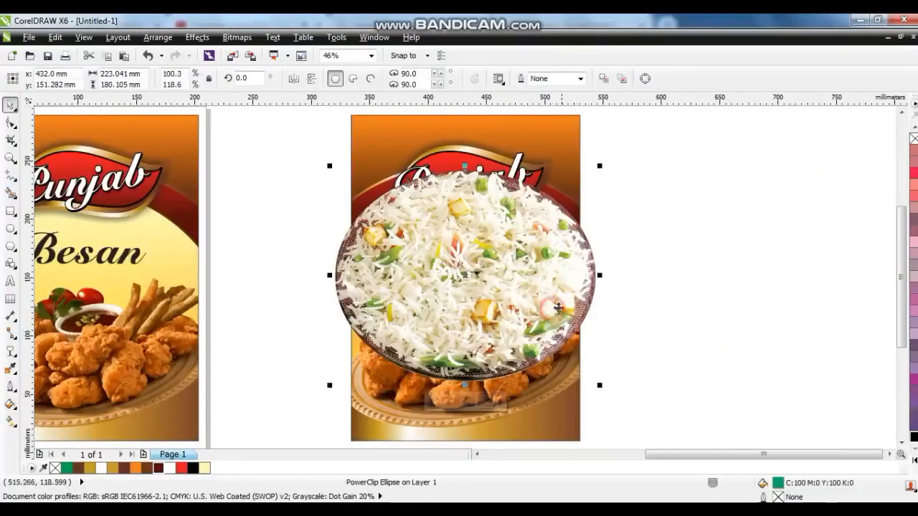
{"action": "left_click_drag", "start_coordinate": [531, 309], "coordinate": [331, 308]}
{"action": "right_click", "coordinate": [332, 308]}
{"action": "left_click", "coordinate": [378, 23]}
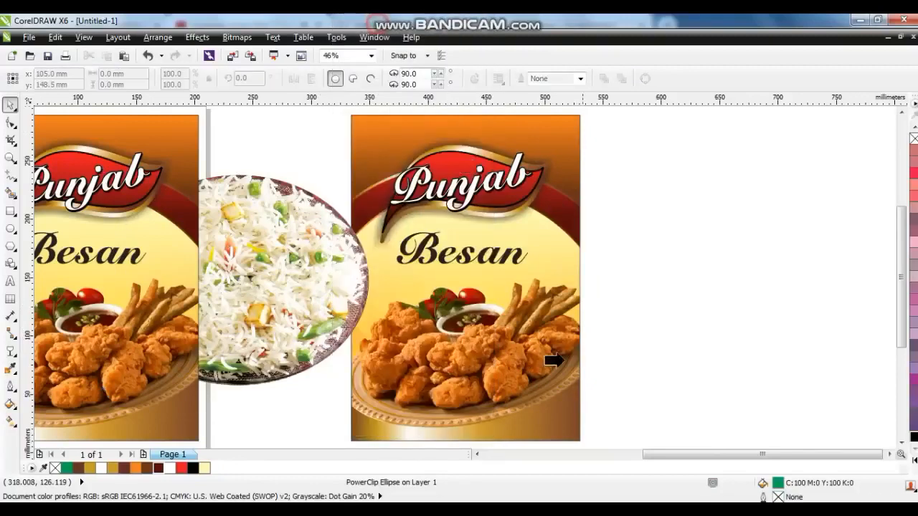
{"action": "left_click", "coordinate": [554, 358]}
Edit the duplicate flyer's PowerClip contents and delete the chicken plate.
{"action": "right_click", "coordinate": [542, 342]}
{"action": "left_click", "coordinate": [590, 70]}
{"action": "left_click", "coordinate": [511, 352]}
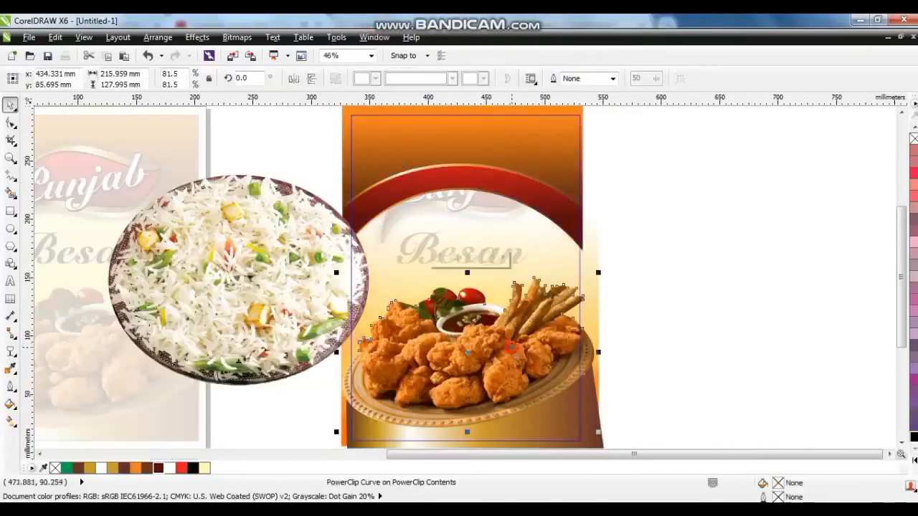
{"action": "key", "text": "Delete"}
Scale the rice plate to about 174 mm wide and 141 mm high, place it centrally below the heading and finish editing the PowerClip.
{"action": "left_click_drag", "start_coordinate": [264, 319], "coordinate": [469, 368]}
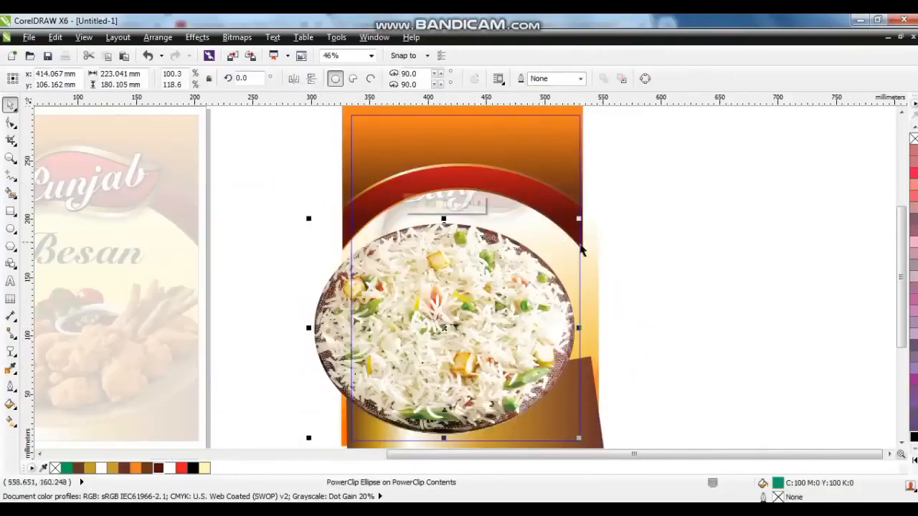
{"action": "left_click_drag", "start_coordinate": [579, 219], "coordinate": [520, 266]}
{"action": "left_click_drag", "start_coordinate": [440, 385], "coordinate": [499, 390]}
{"action": "right_click", "coordinate": [500, 388]}
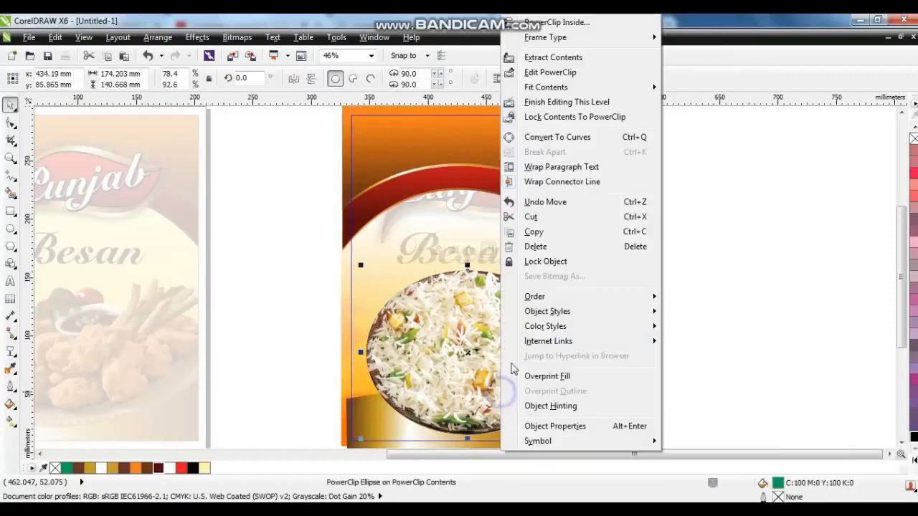
{"action": "left_click", "coordinate": [557, 102]}
Replace the duplicate flyer's Besan heading with "Rice" and centre it horizontally on the flyer background.
{"action": "left_click", "coordinate": [463, 254]}
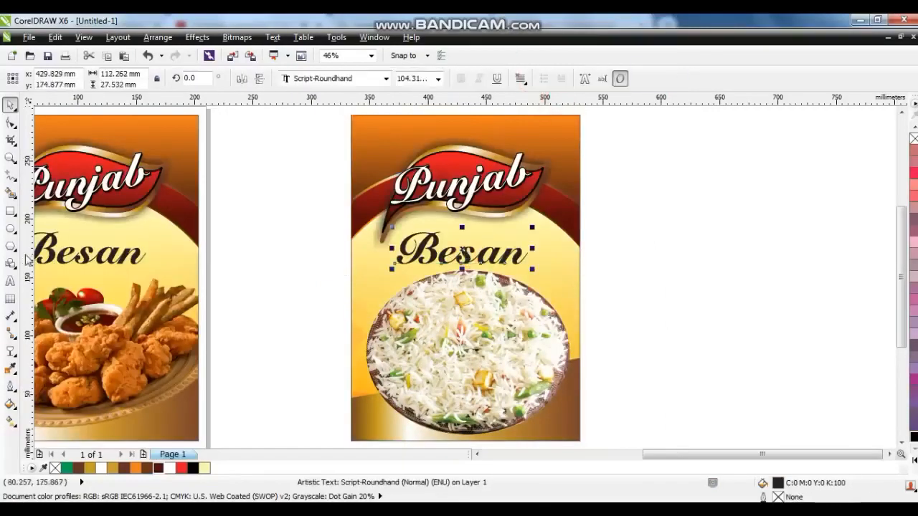
{"action": "left_click", "coordinate": [10, 281]}
{"action": "key", "text": "ctrl+a"}
{"action": "type", "text": "Ric"}
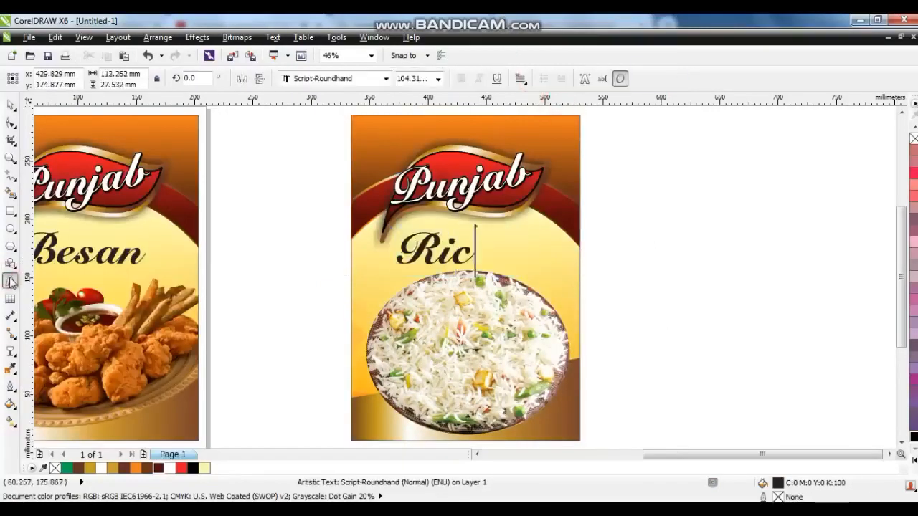
{"action": "left_click", "coordinate": [10, 104]}
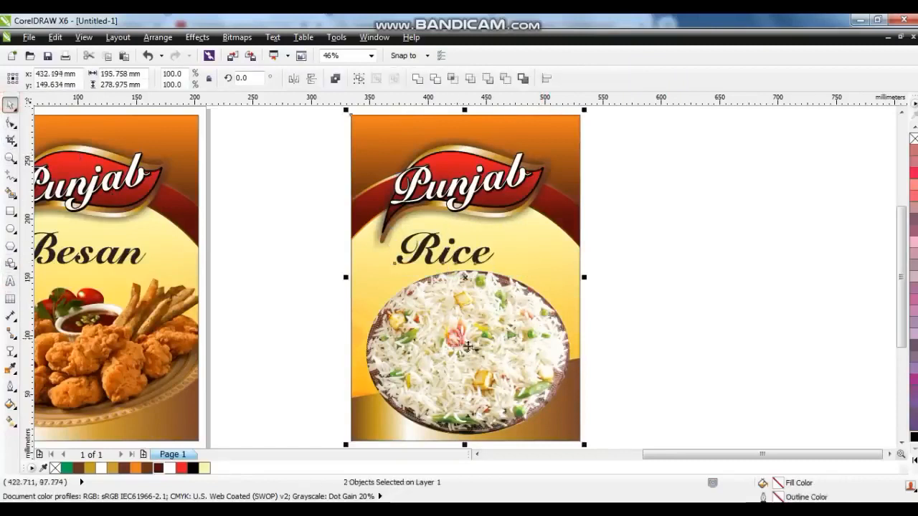
{"action": "left_click", "coordinate": [611, 352]}
Move the whole Besan flyer horizontally so it sits just beside the Rice flyer with a narrow gap.
{"action": "scroll", "coordinate": [611, 348], "scroll_direction": "down", "scroll_amount": 2}
{"action": "left_click_drag", "start_coordinate": [239, 186], "coordinate": [399, 427]}
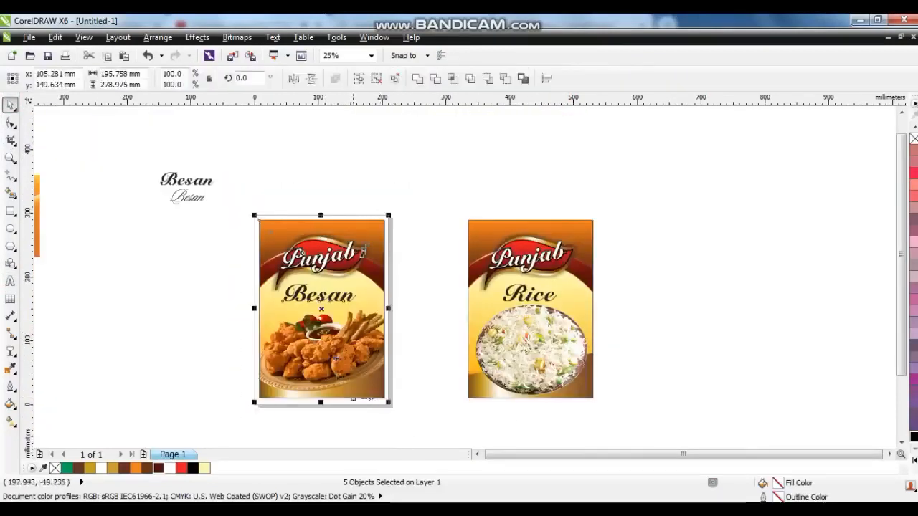
{"action": "left_click_drag", "start_coordinate": [348, 359], "coordinate": [423, 365]}
Shift both flyers together to the right, clear of the page, and fit them in view.
{"action": "left_click_drag", "start_coordinate": [311, 186], "coordinate": [659, 446]}
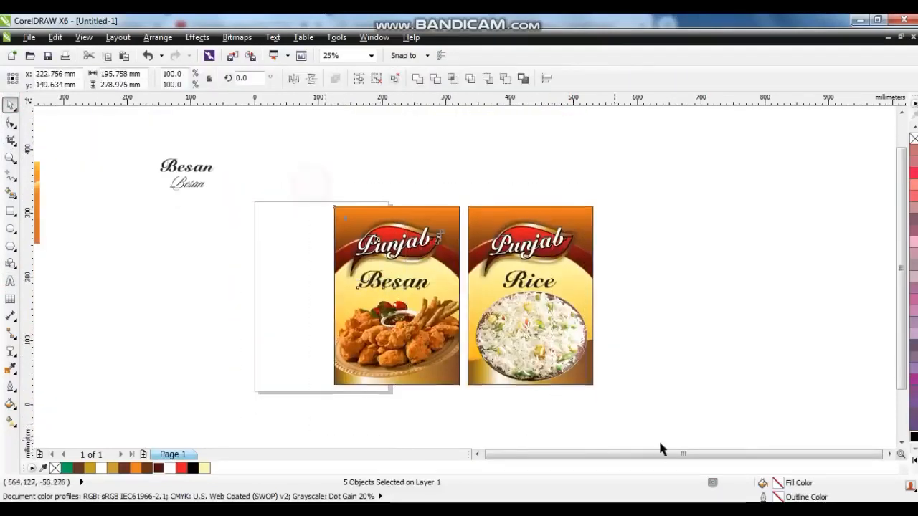
{"action": "left_click_drag", "start_coordinate": [516, 344], "coordinate": [609, 344]}
{"action": "key", "text": "shift+F2"}
{"action": "left_click", "coordinate": [785, 291]}
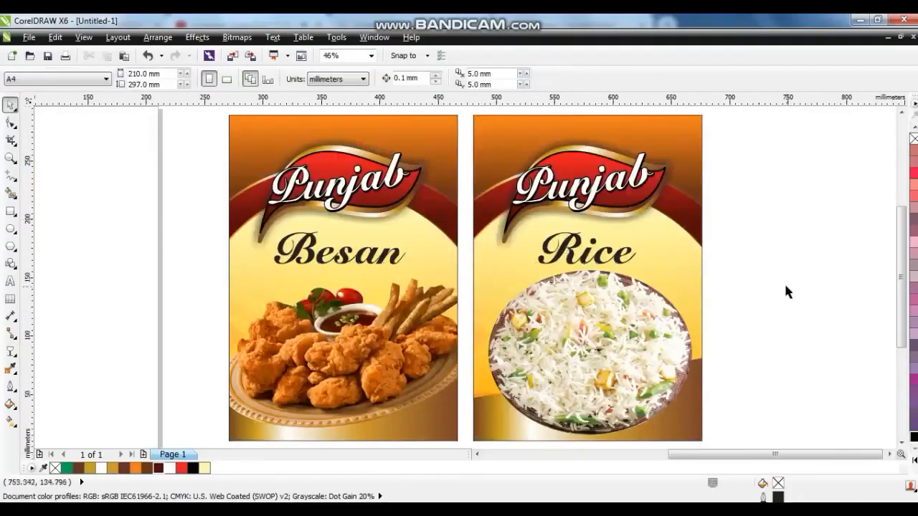